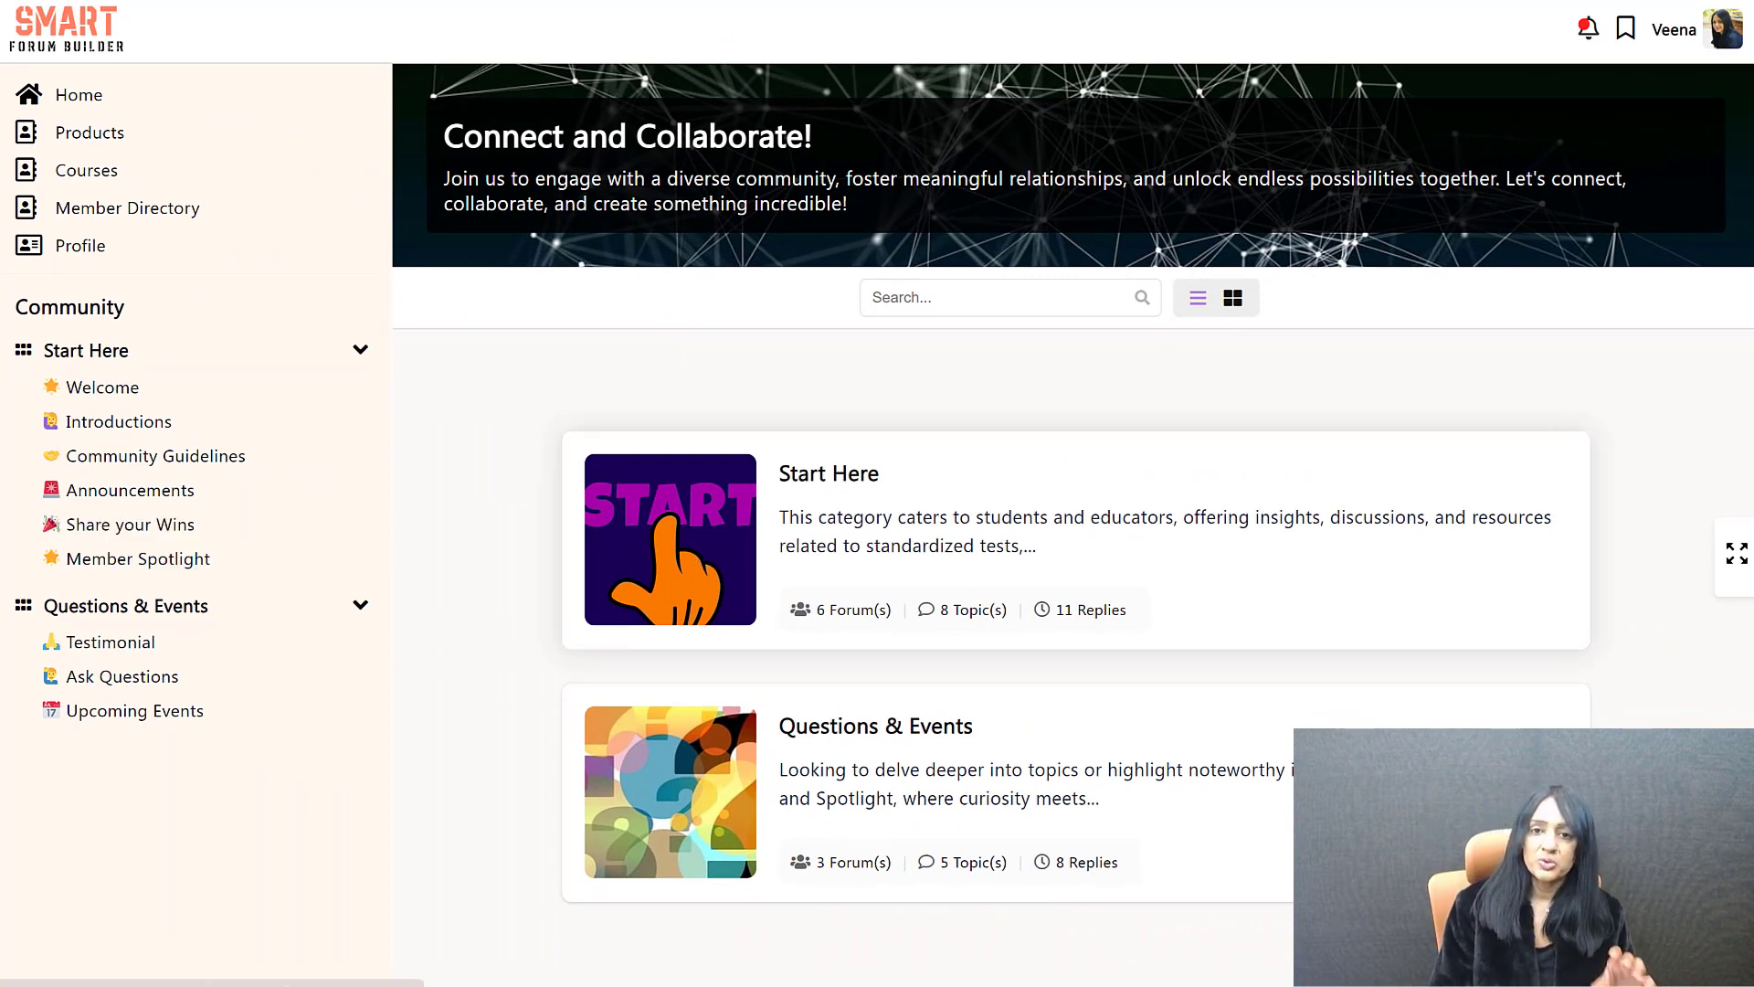
# Open the Start Here category and look through its forums.
pyautogui.click(829, 474)
pyautogui.scroll(-3, 1335, 528)
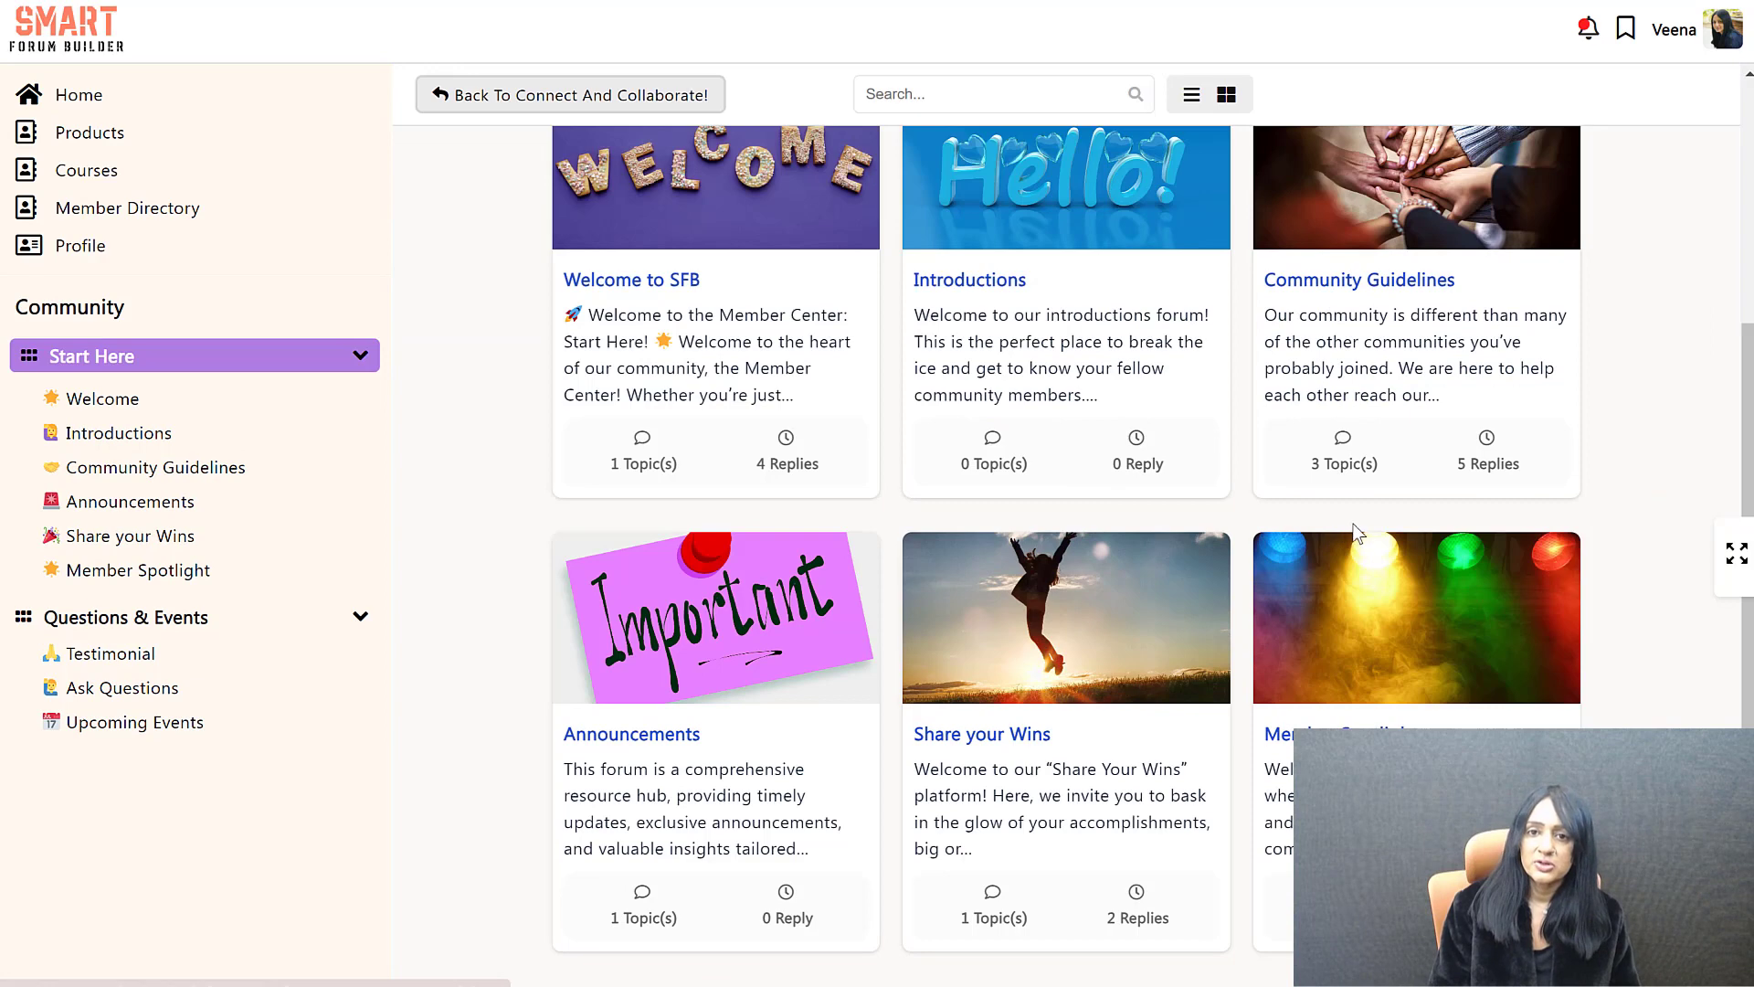
pyautogui.scroll(3, 1358, 530)
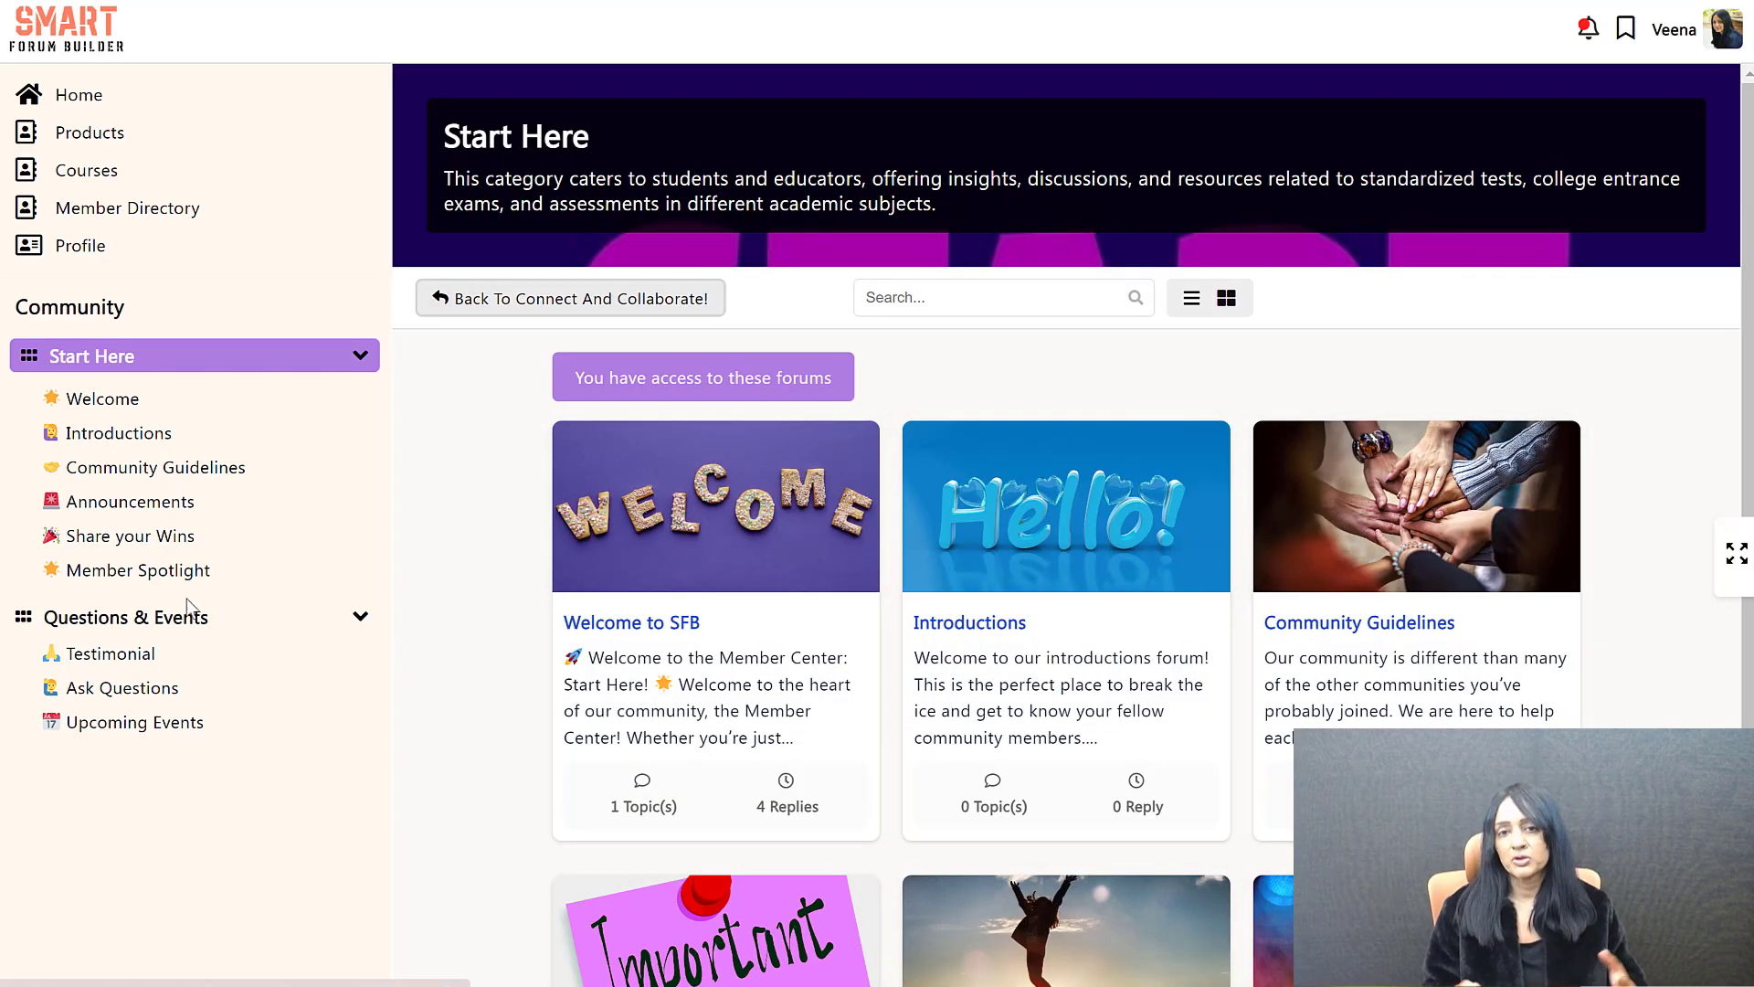
# Open the Questions & Events category, show the forums without access, and open the Ask Questions forum.
pyautogui.click(137, 619)
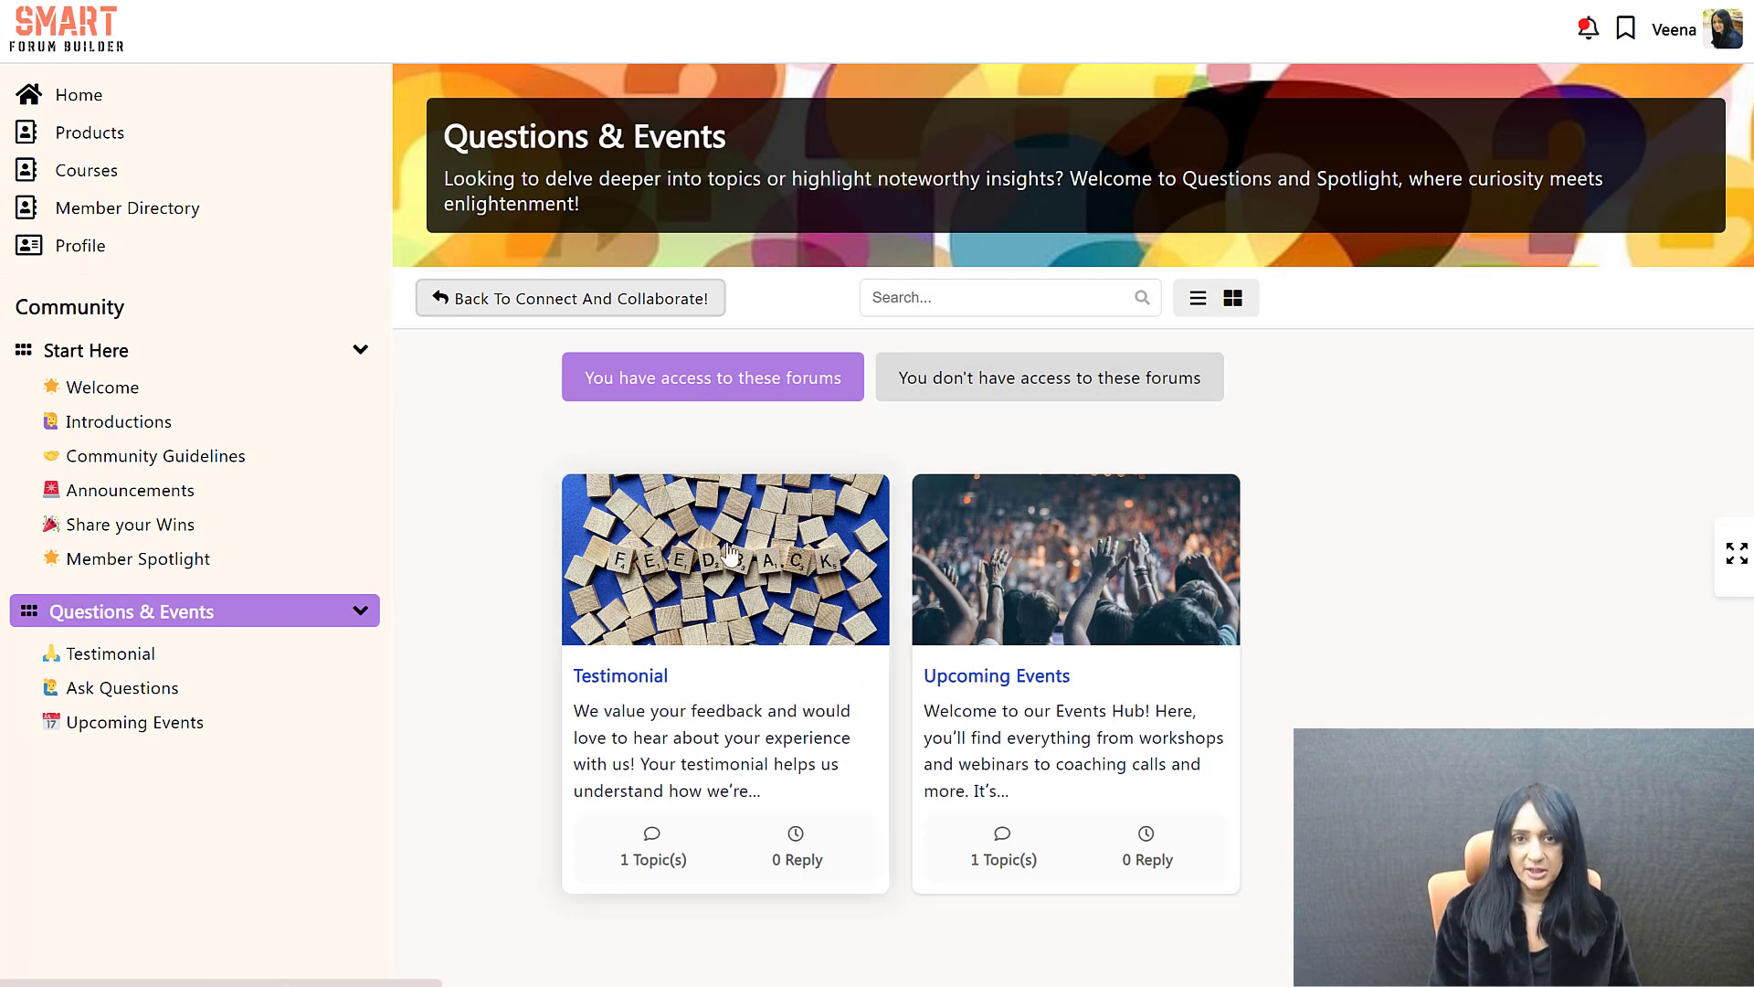
pyautogui.click(1051, 378)
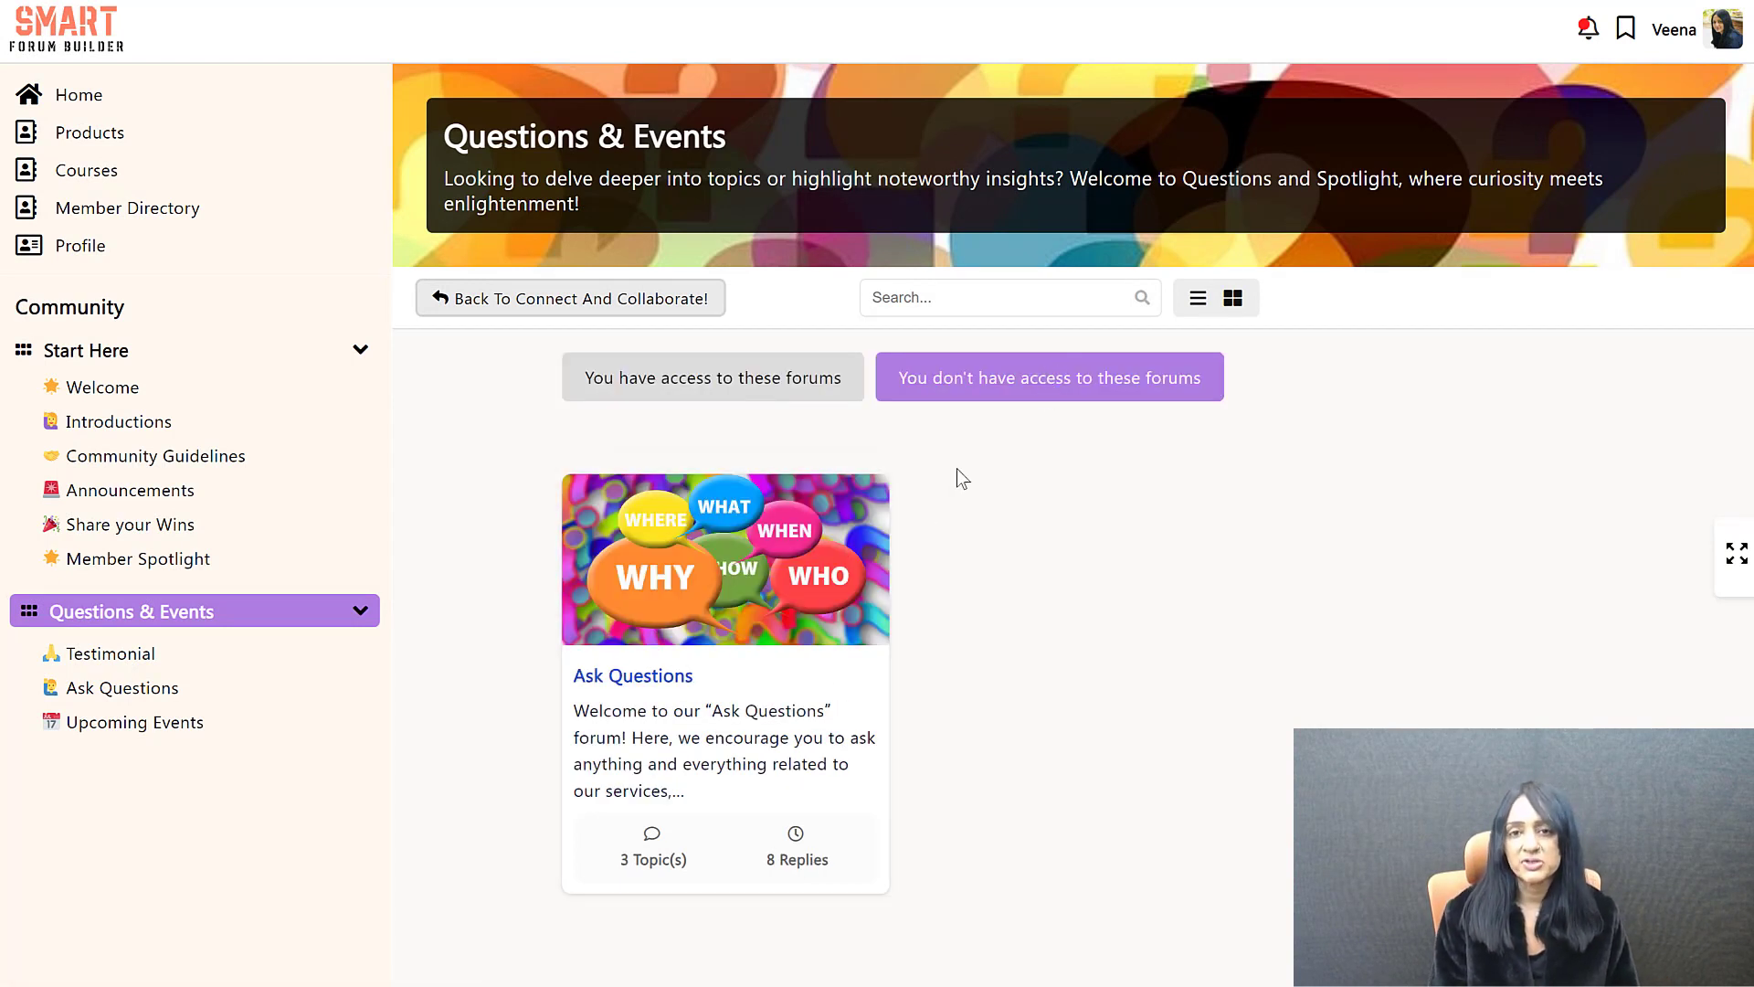
pyautogui.click(645, 678)
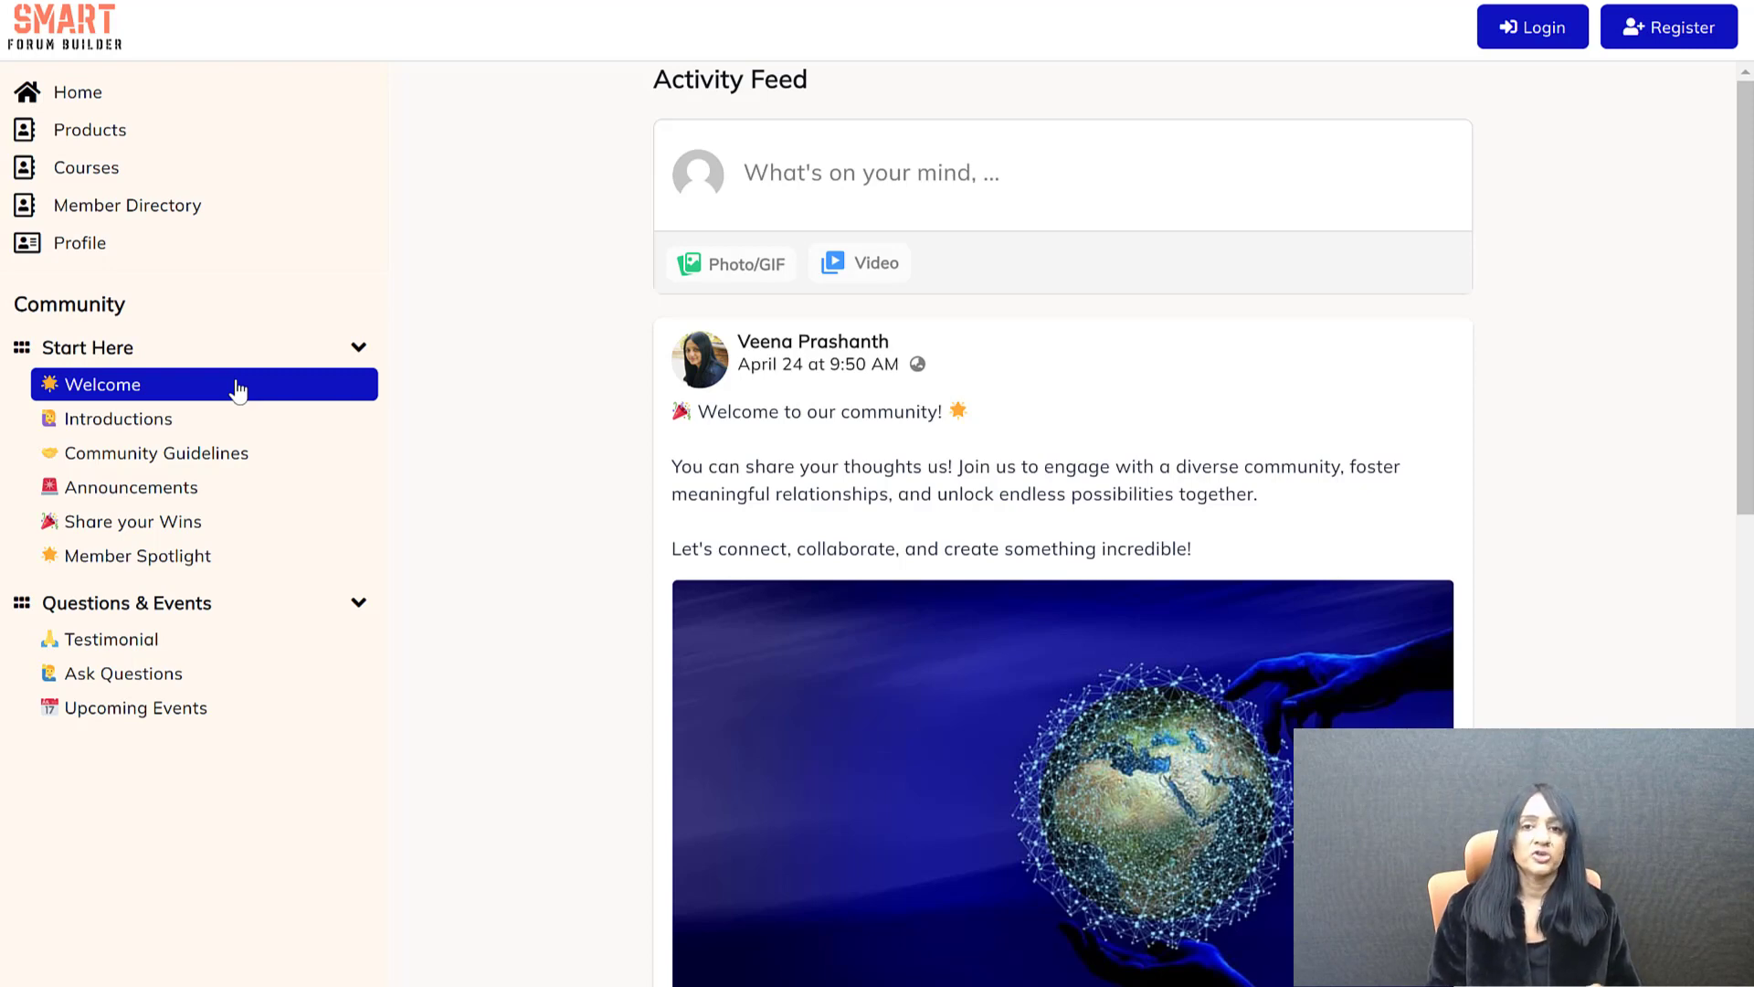
# View the registration form as a logged-out visitor, close it, and look over the Activity Feed.
pyautogui.click(1678, 26)
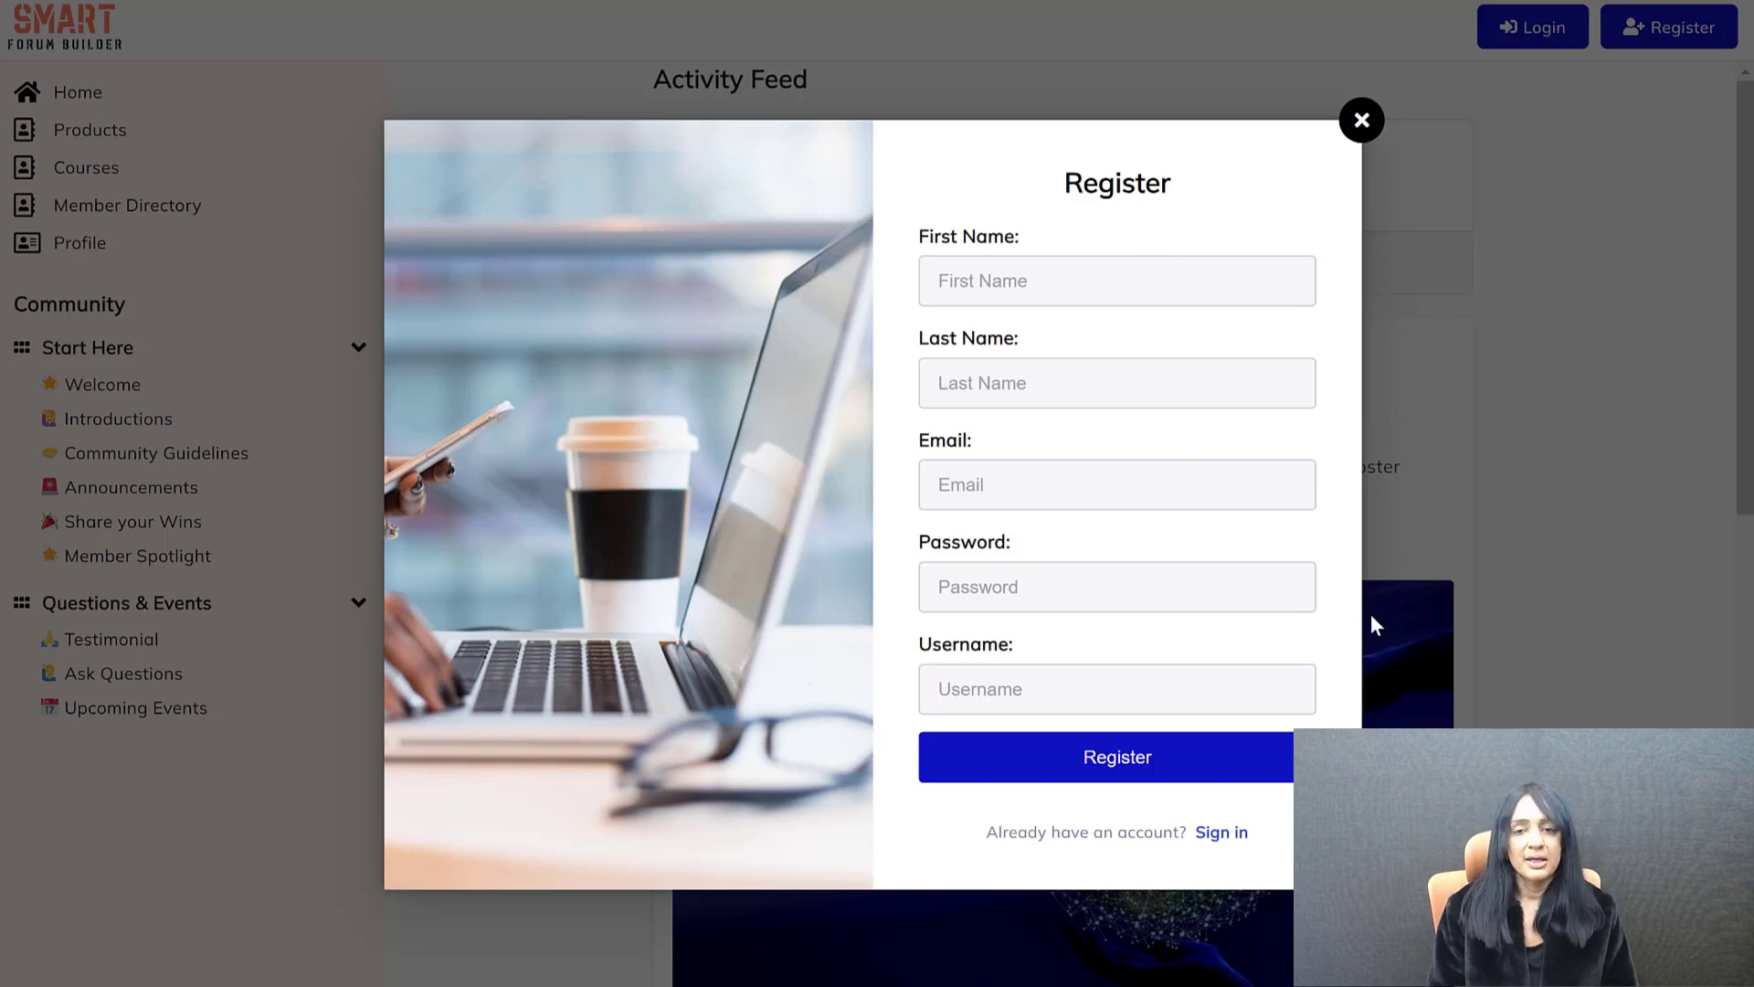
pyautogui.click(1362, 120)
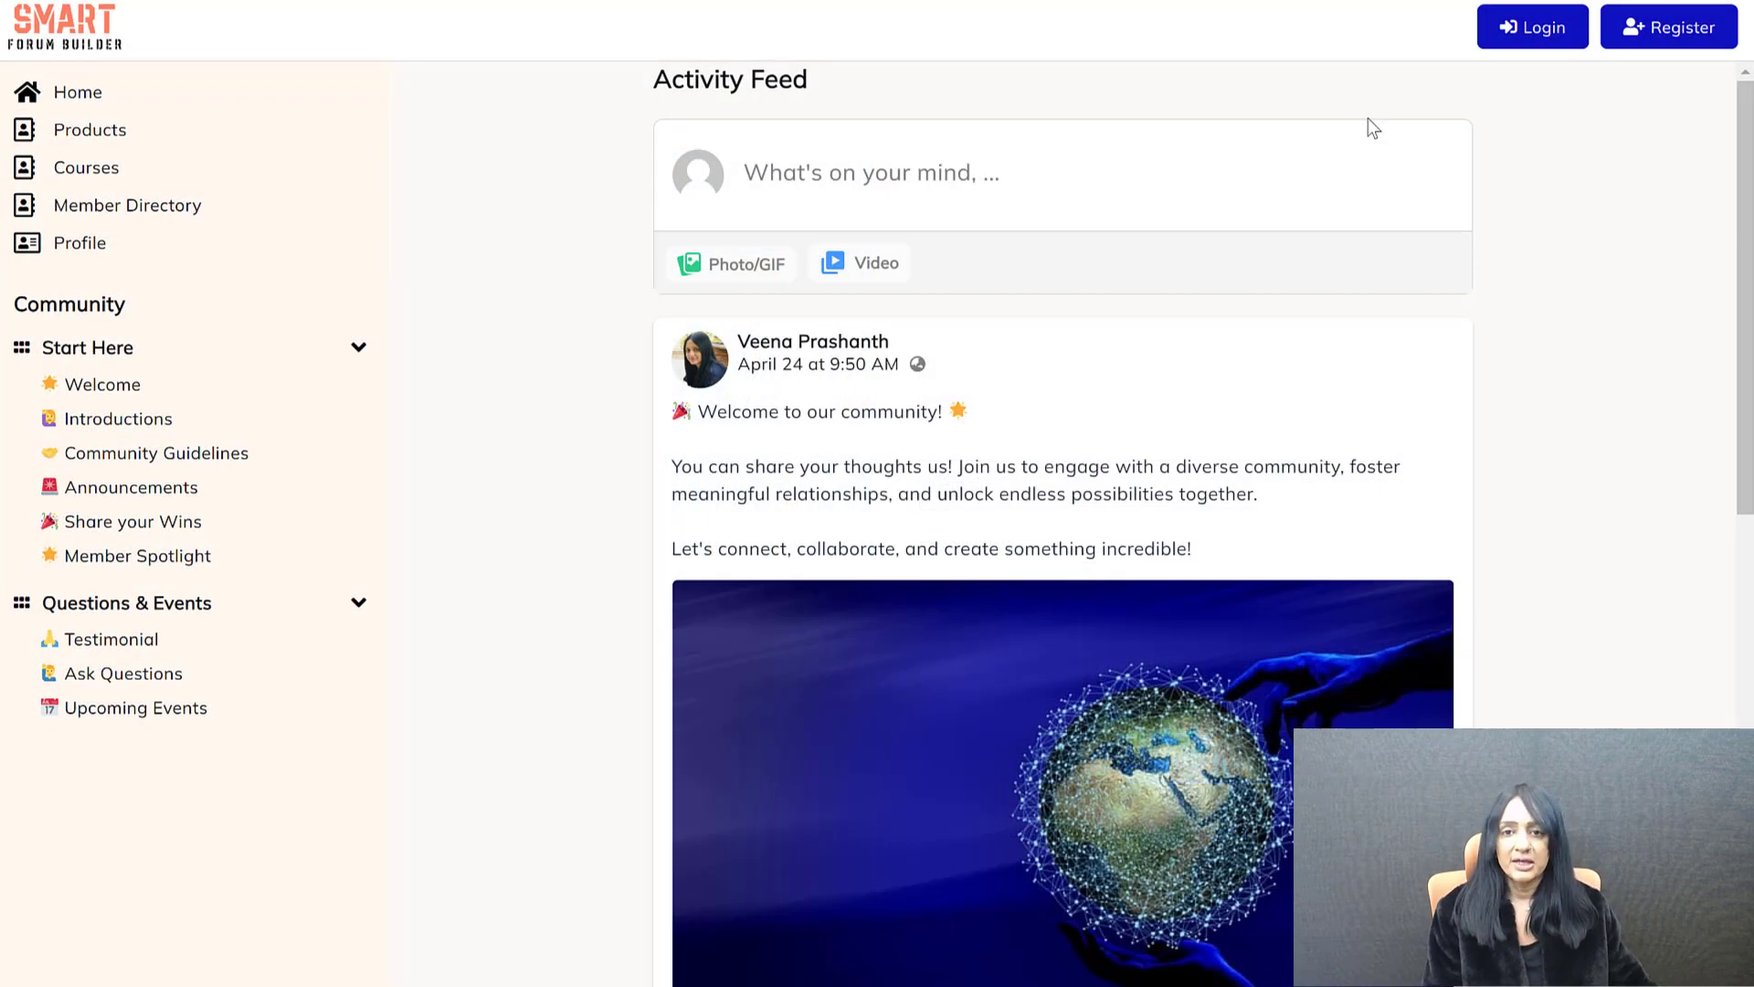
pyautogui.moveTo(1747, 216); pyautogui.dragTo(1750, 297)
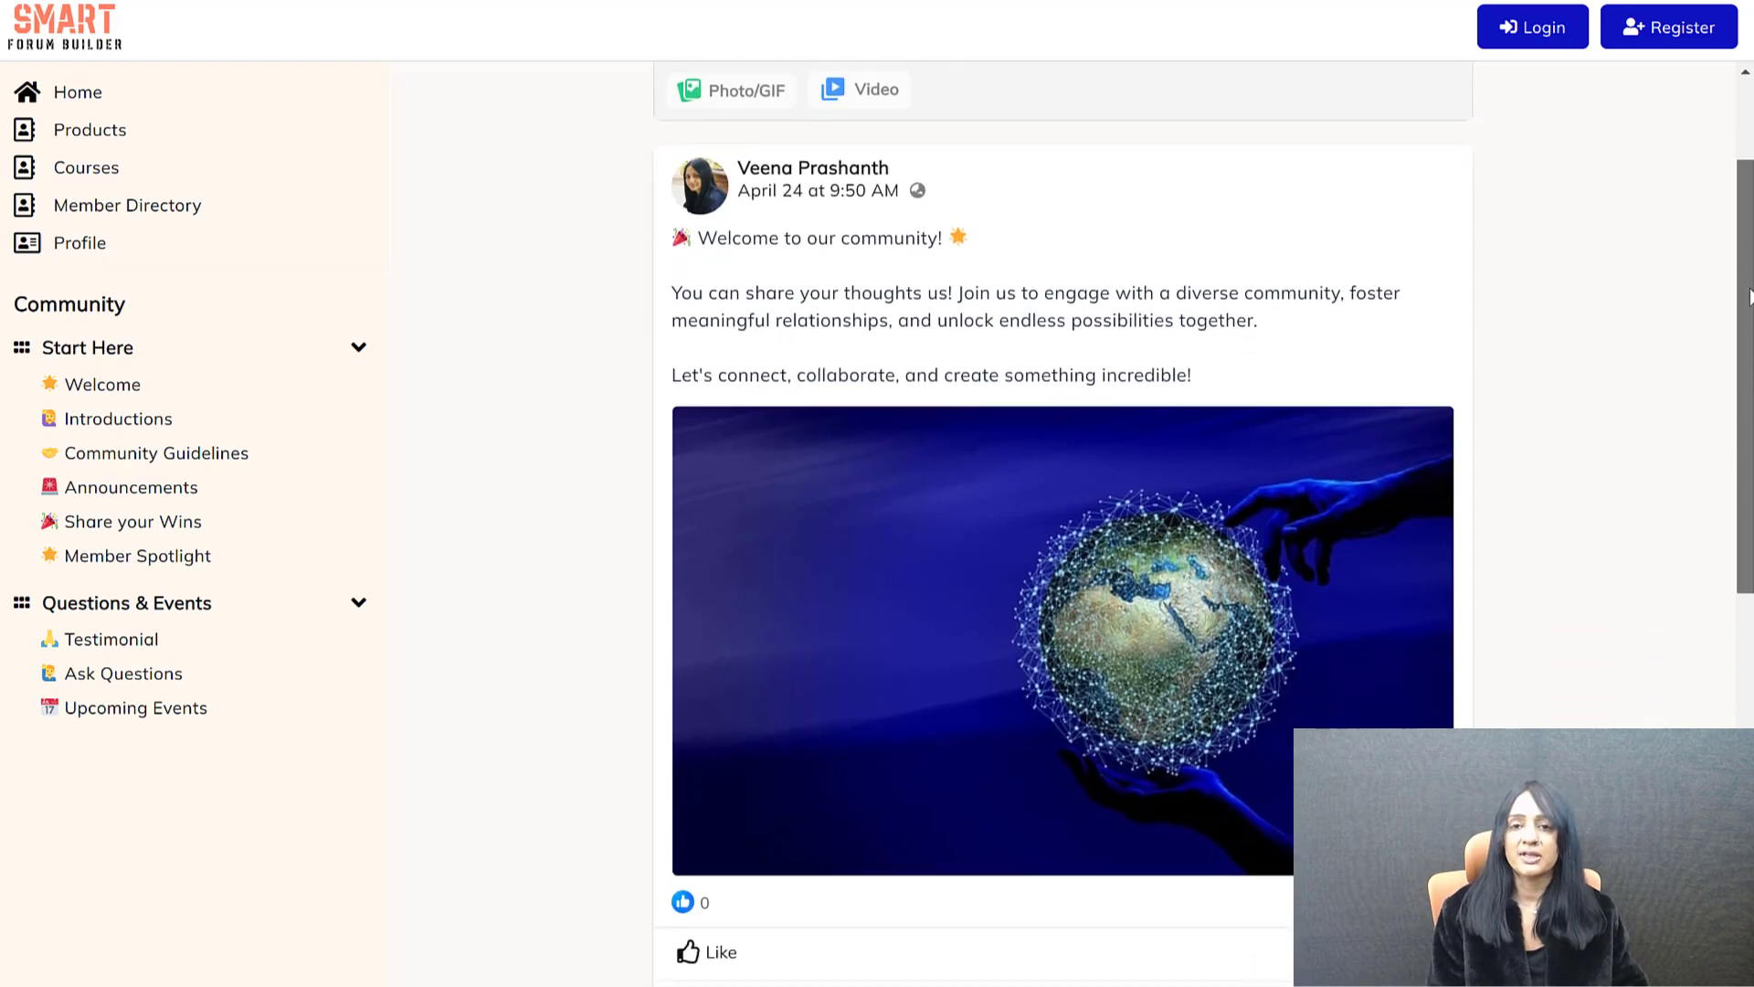
# Check visitor access by opening the Welcome, Community Guidelines and Member Spotlight forums while logged out.
pyautogui.click(107, 391)
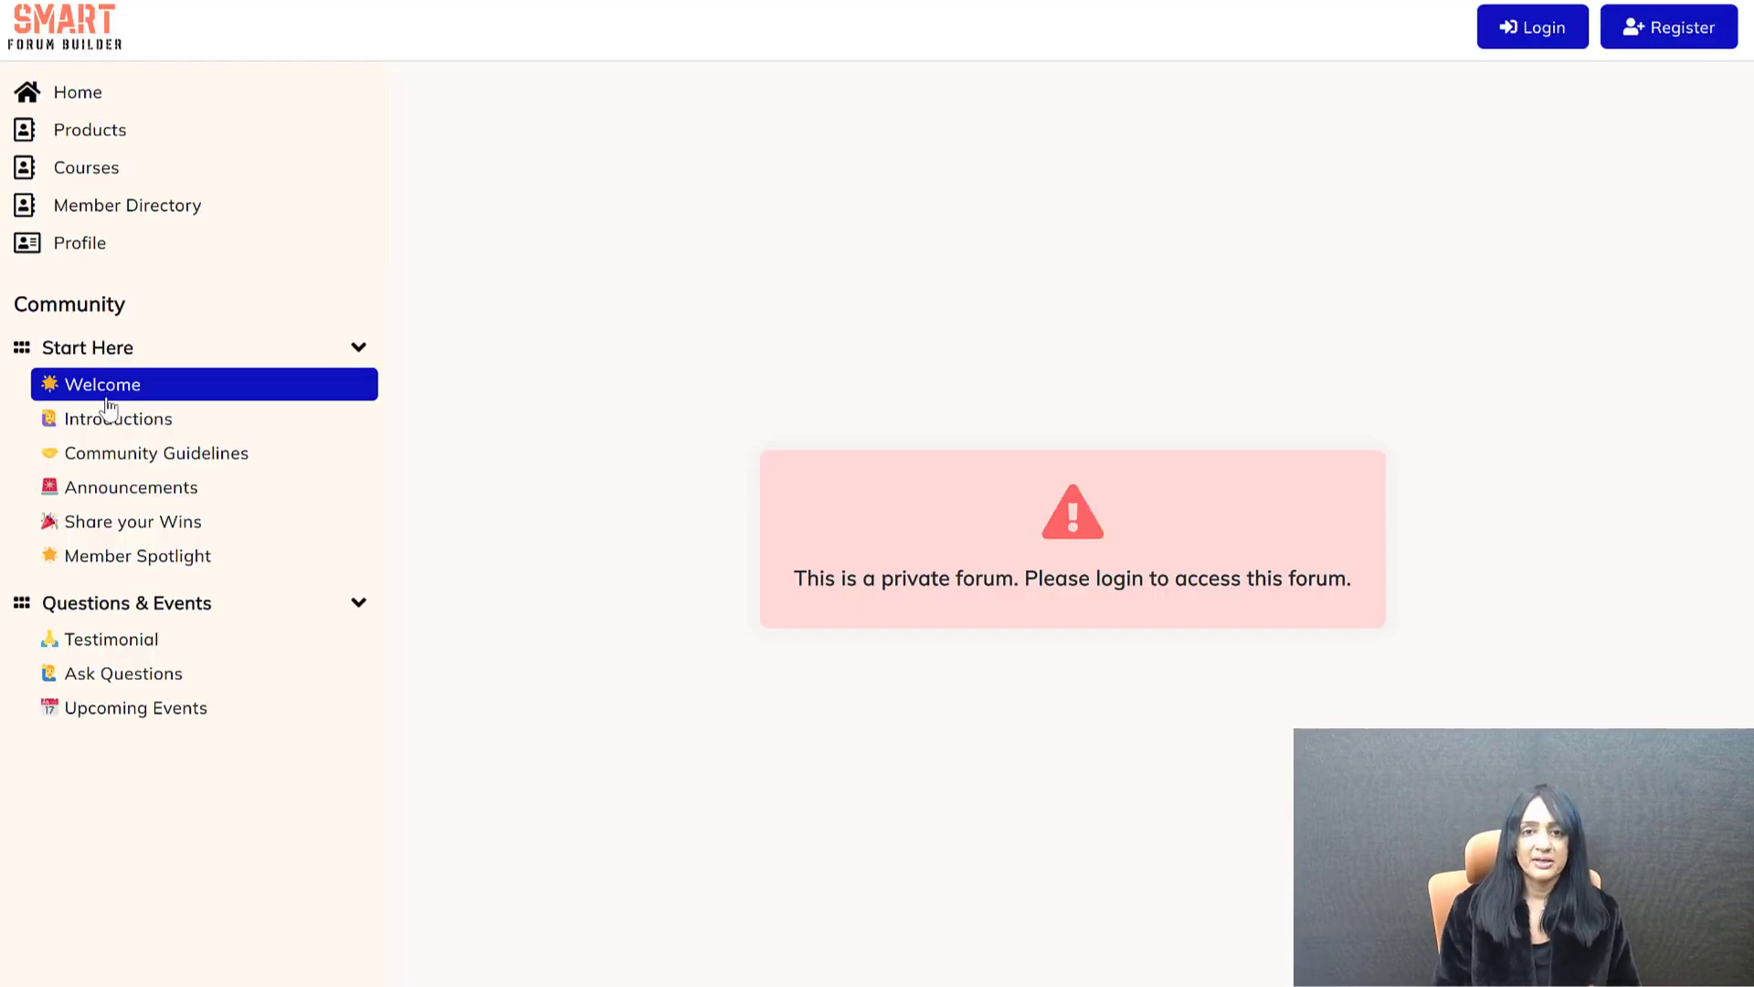
pyautogui.click(102, 438)
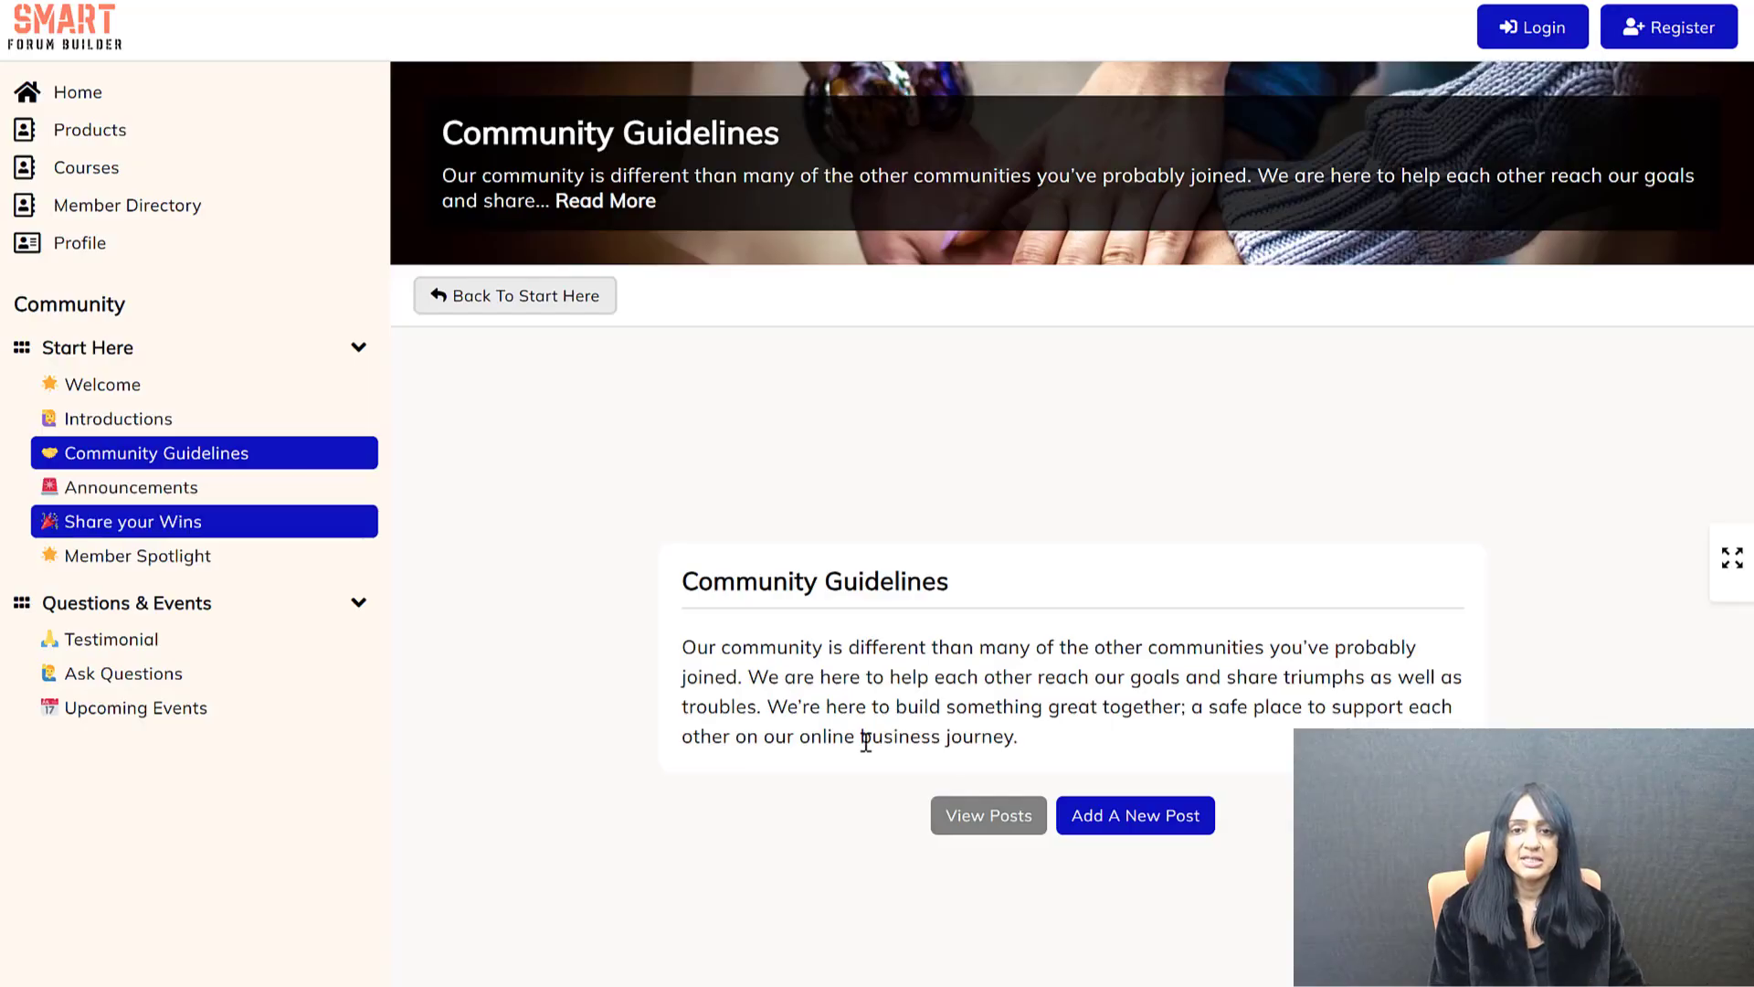
pyautogui.click(145, 568)
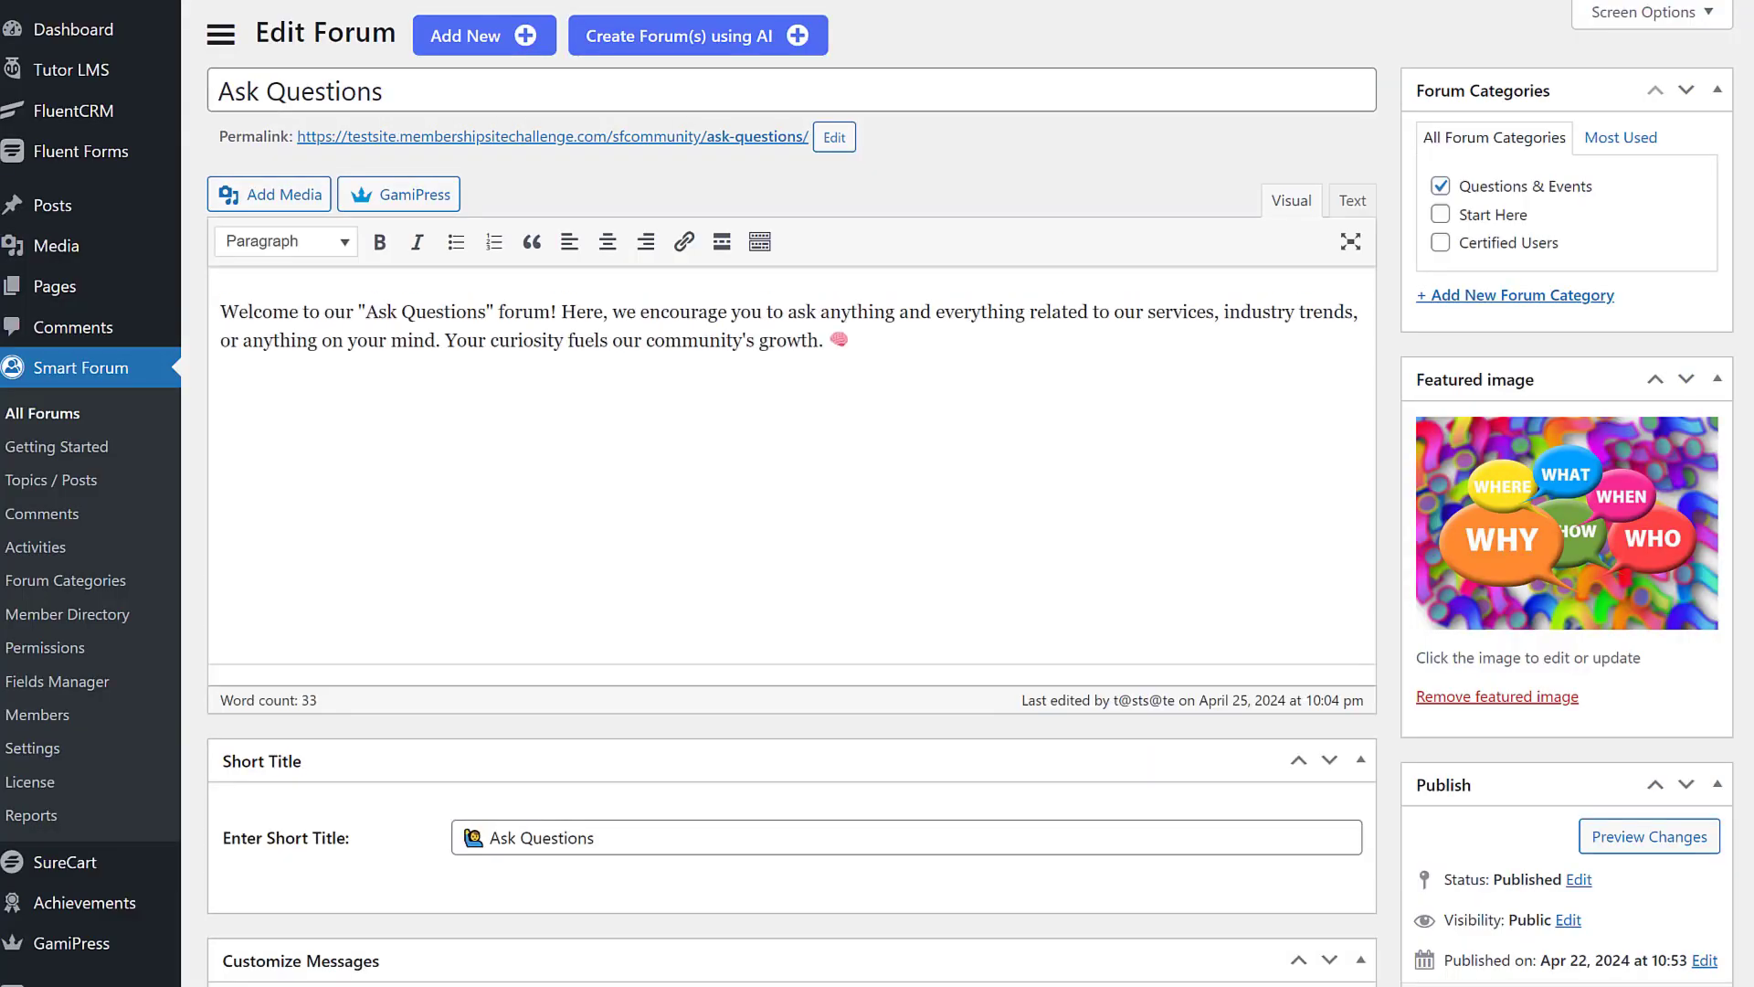
# Try Role-Based, DAP Product, WooCommerce Product and FluentCRM Tags as the access rule for the private Ask Questions forum.
pyautogui.scroll(-5, 1719, 290)
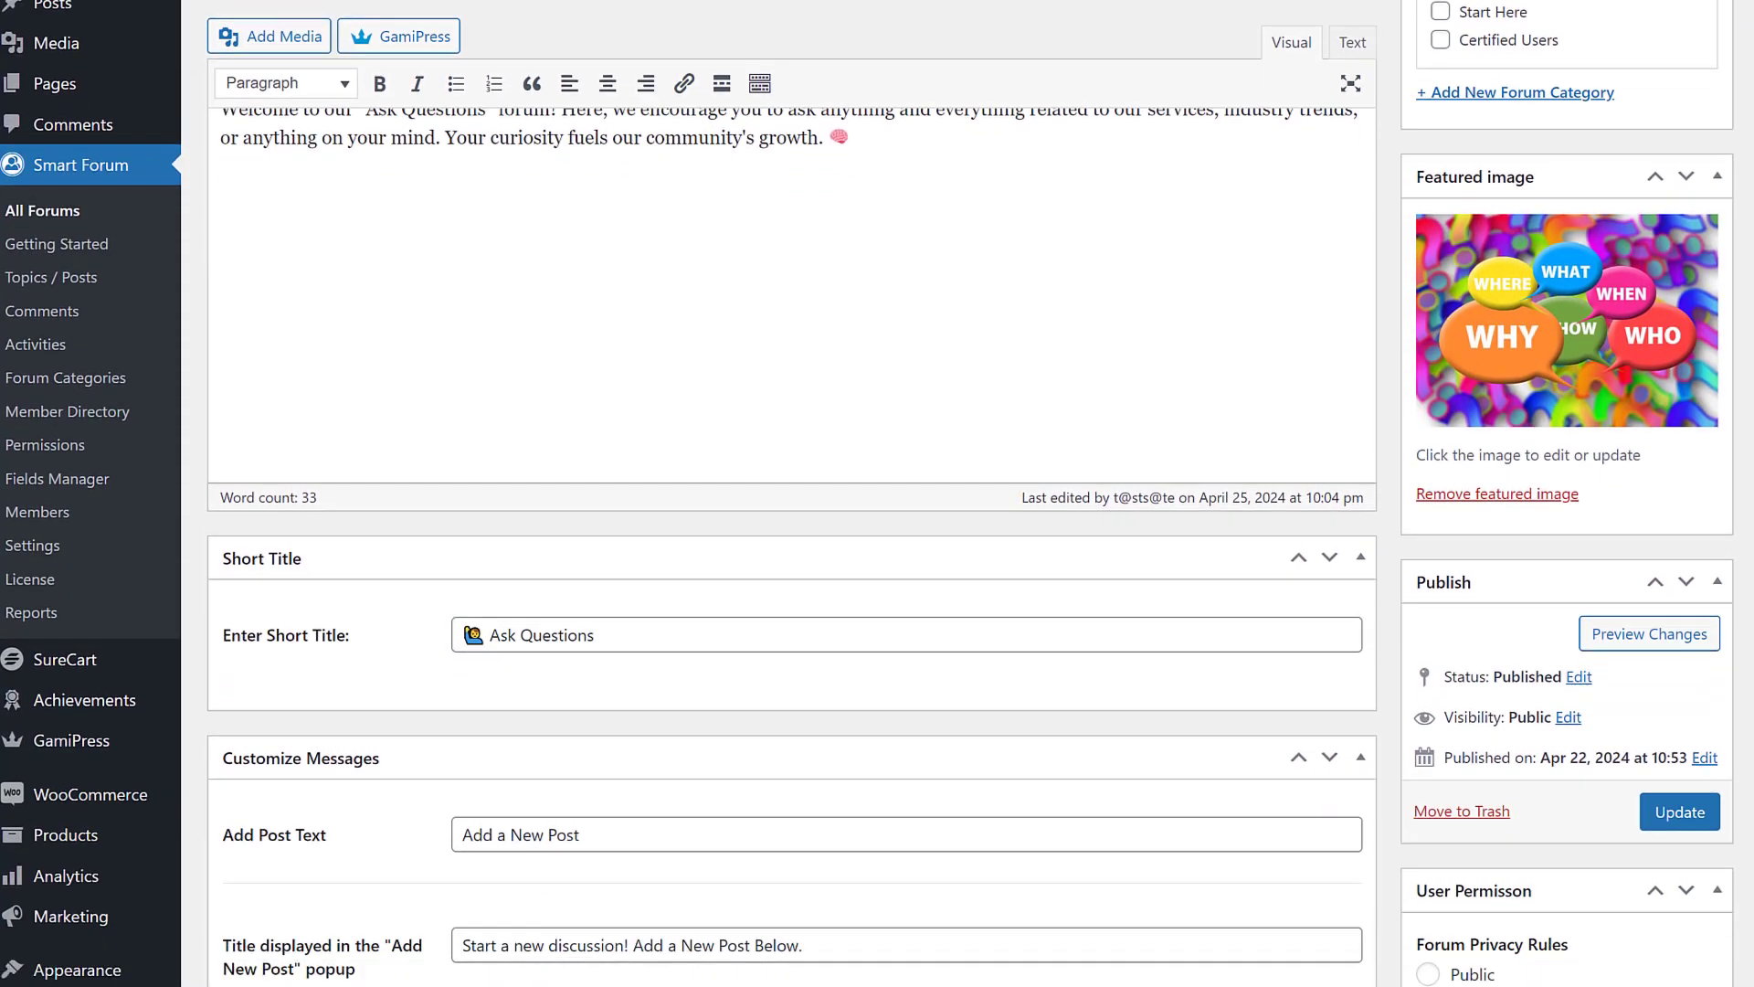
pyautogui.scroll(-4, 1720, 291)
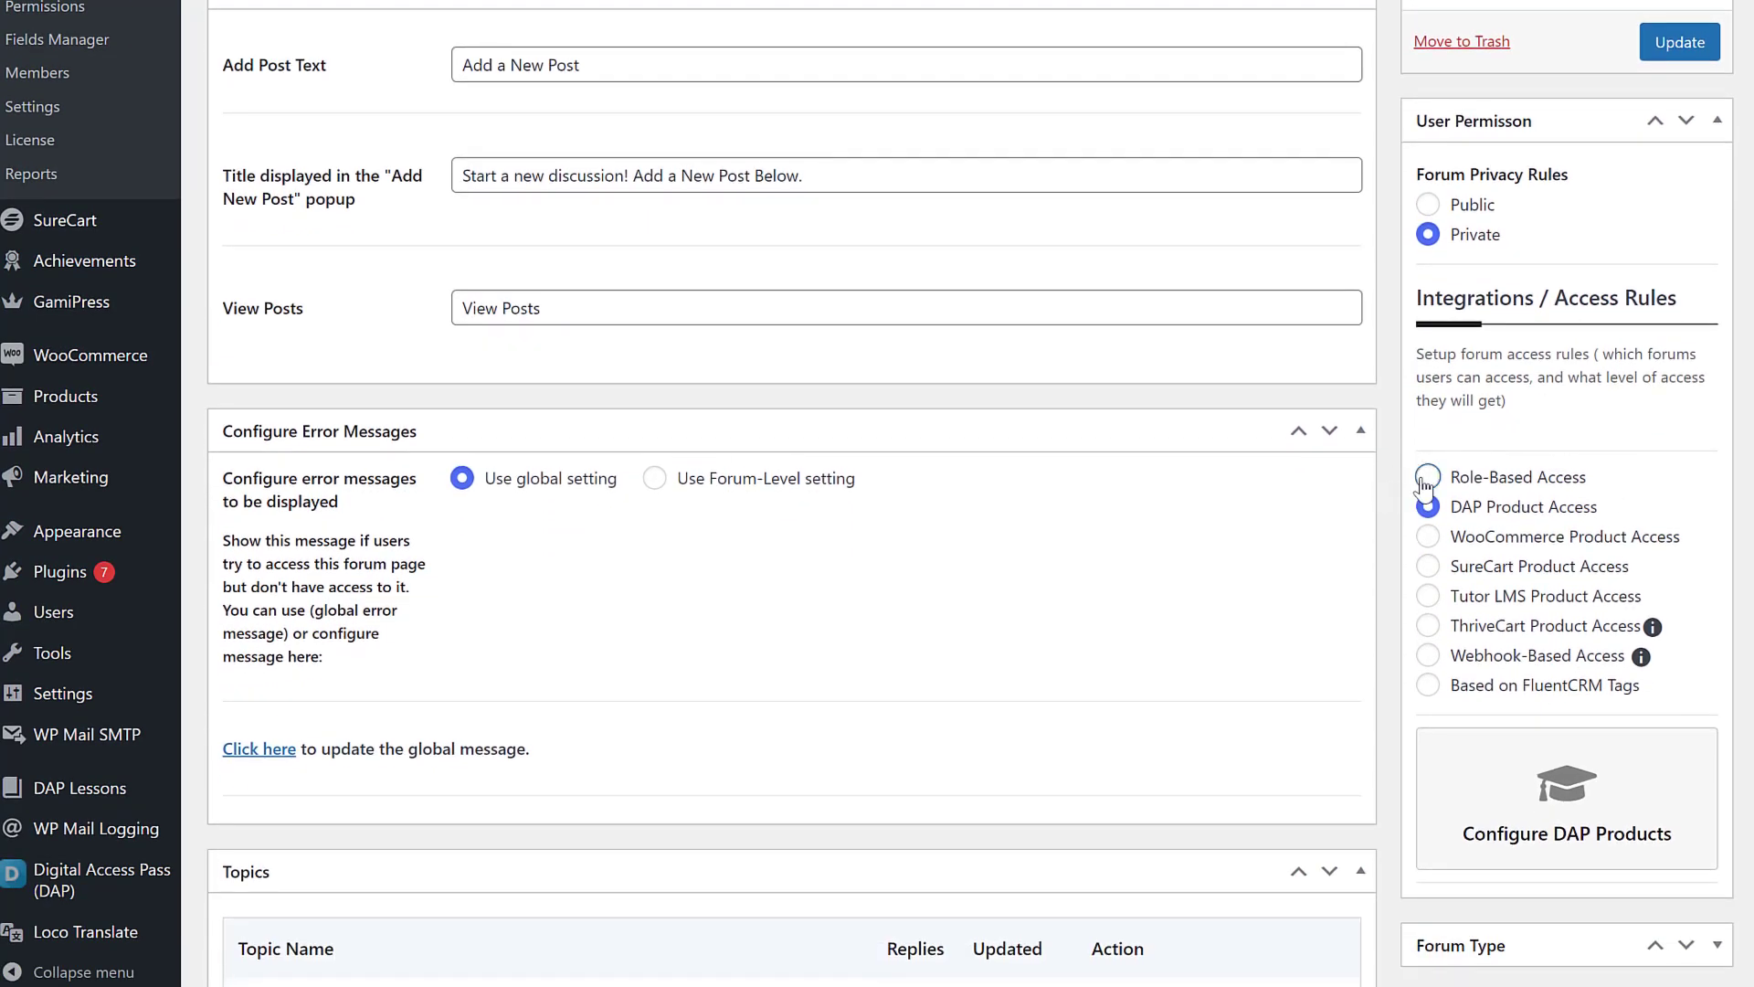
pyautogui.click(1426, 478)
pyautogui.click(1430, 508)
pyautogui.click(1428, 537)
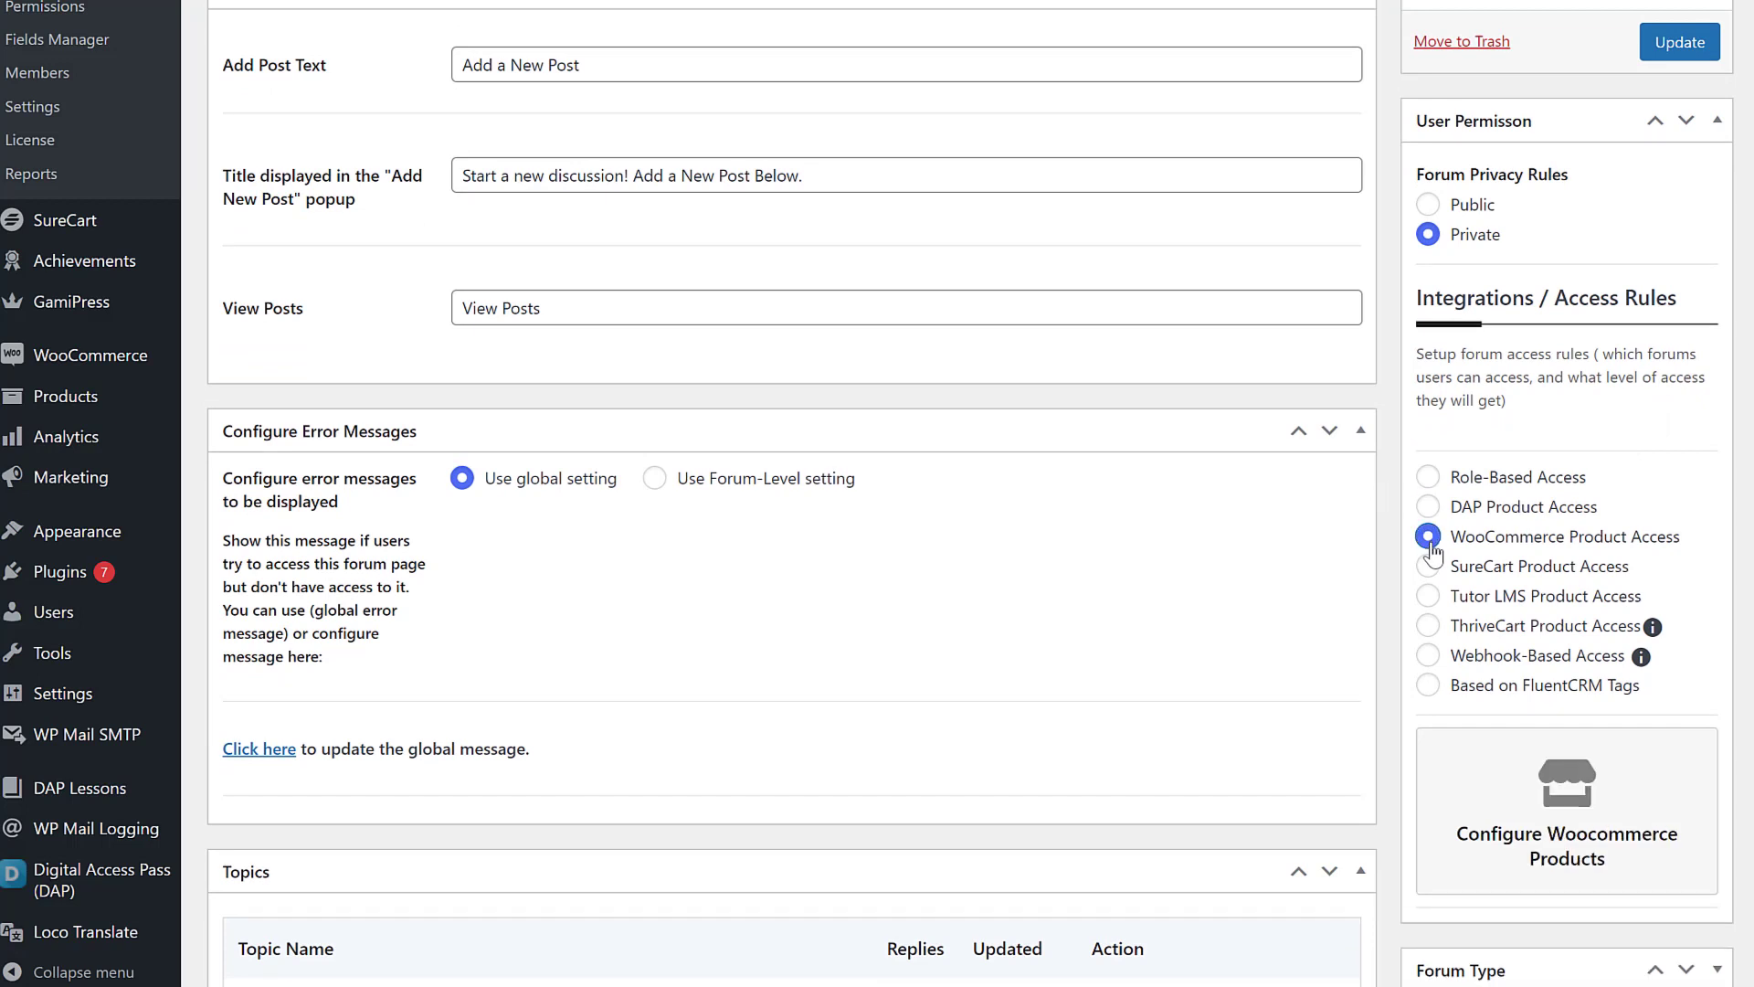
pyautogui.click(1429, 686)
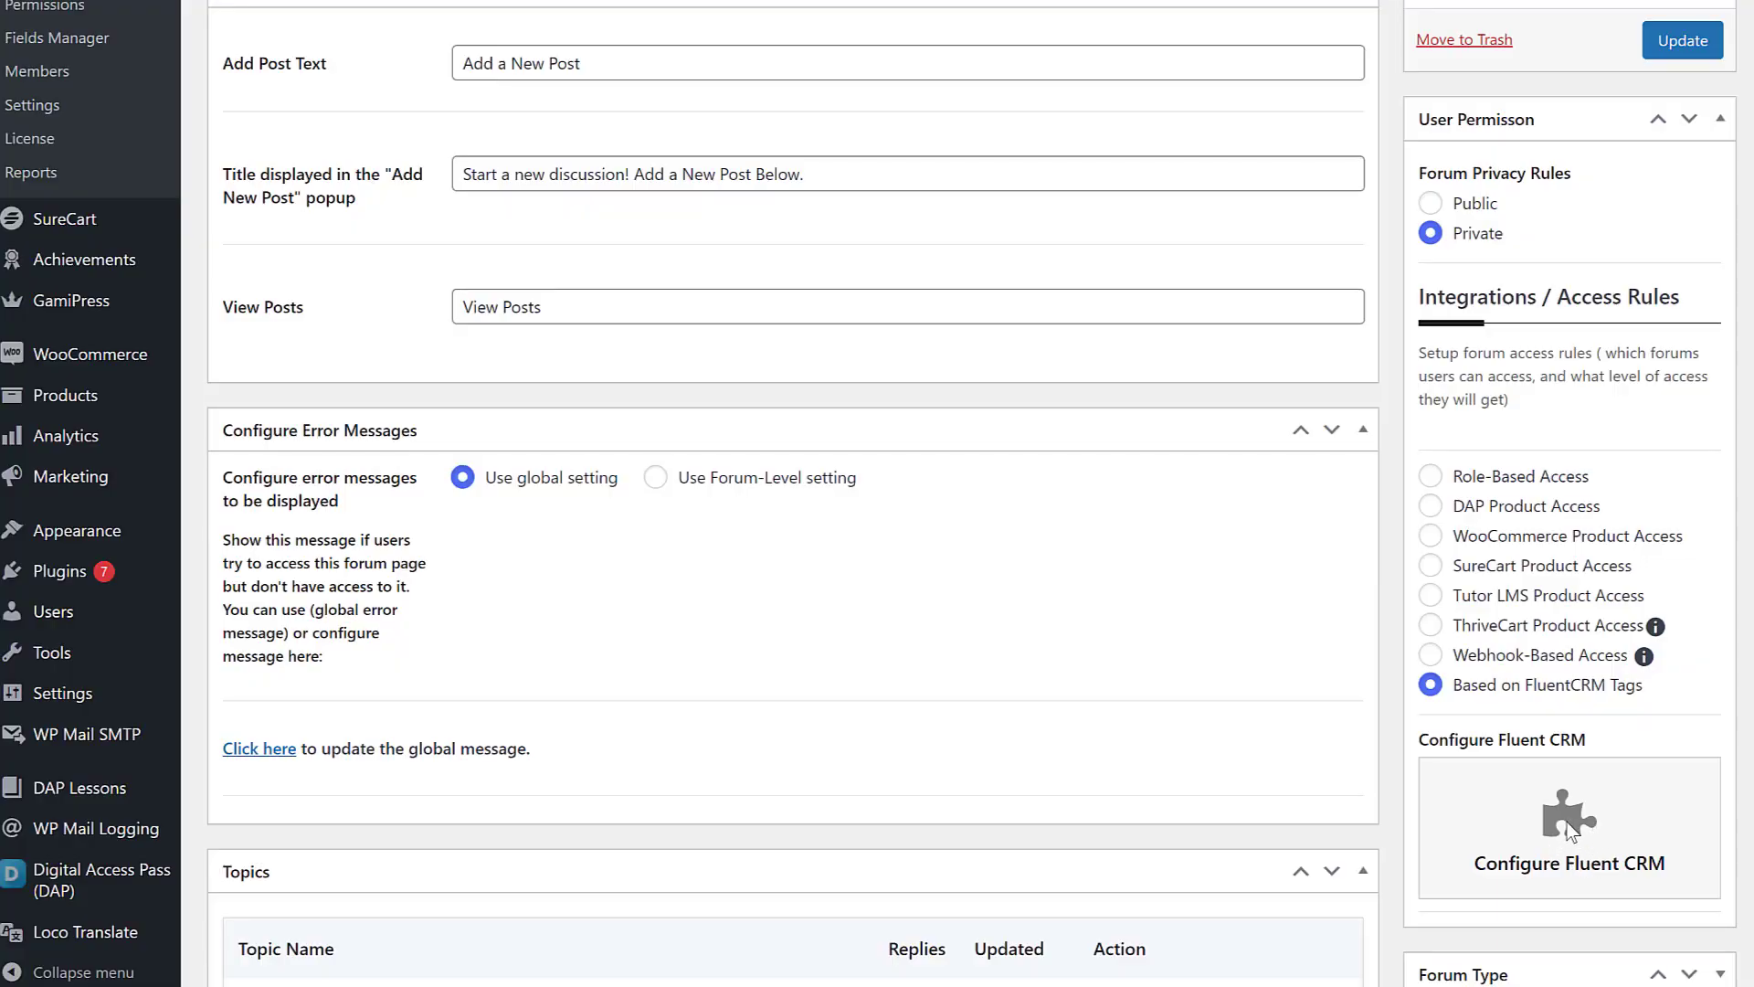
# Set the forum's access rule to DAP Product Access, open the existing product mapping for editing, and save it.
pyautogui.click(1431, 508)
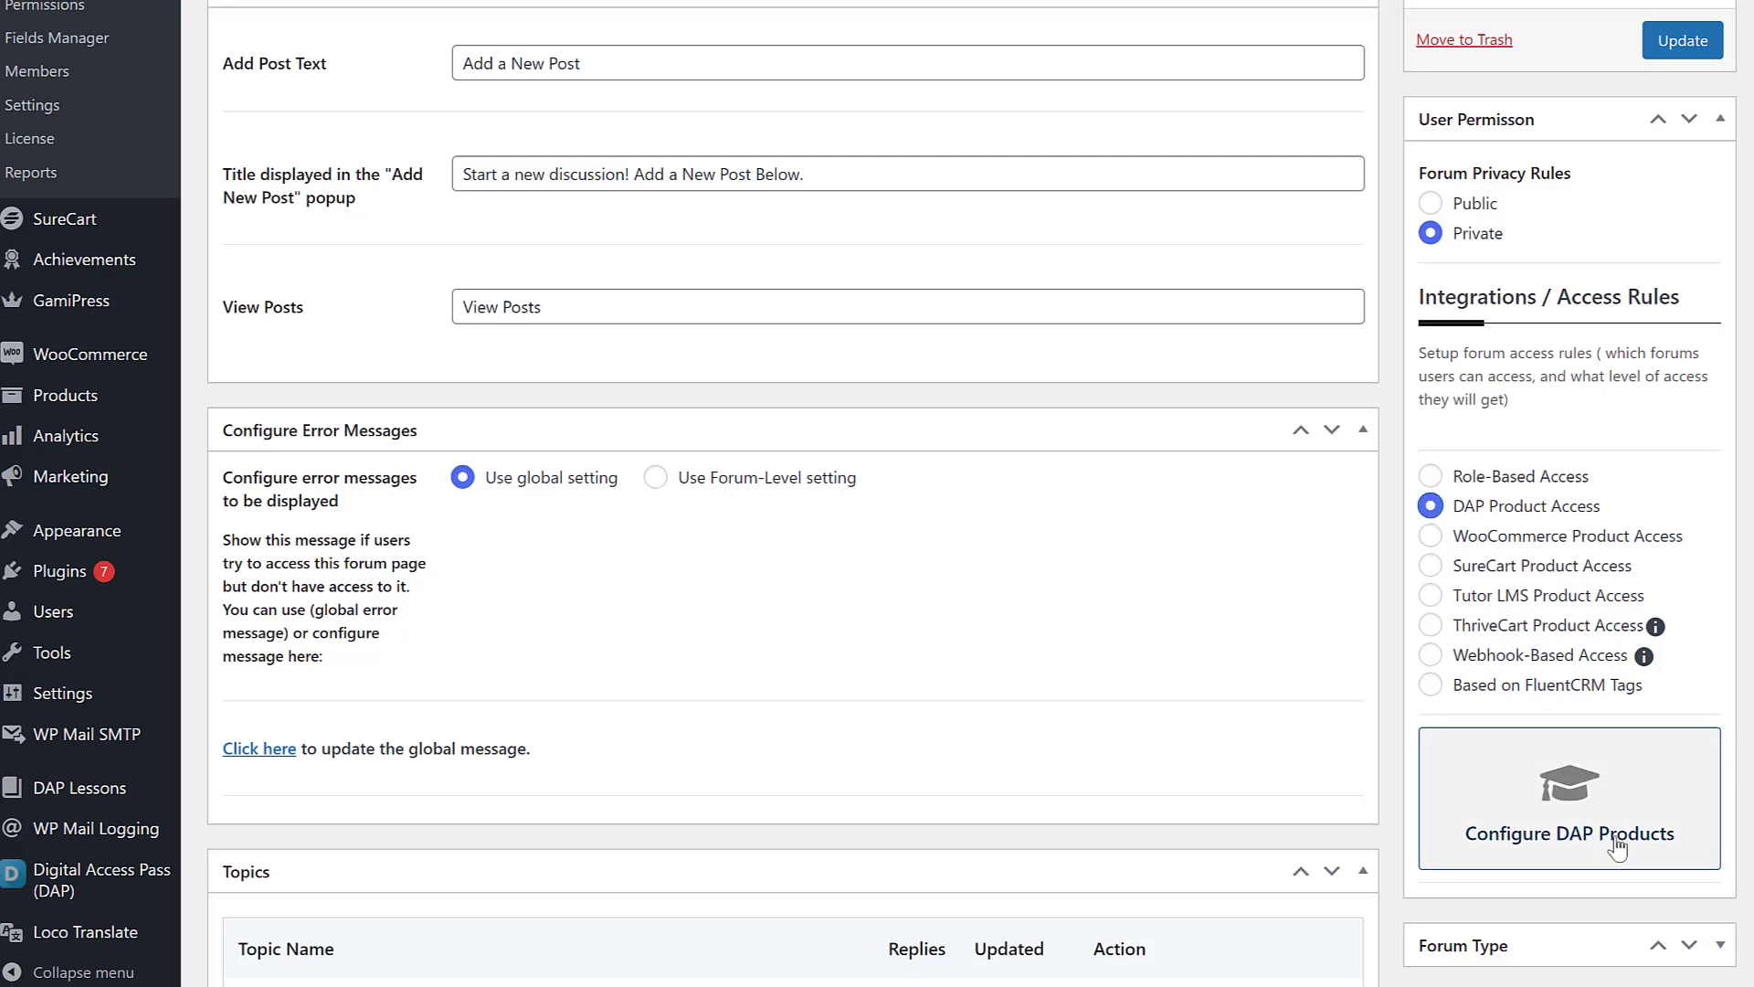
pyautogui.click(1540, 784)
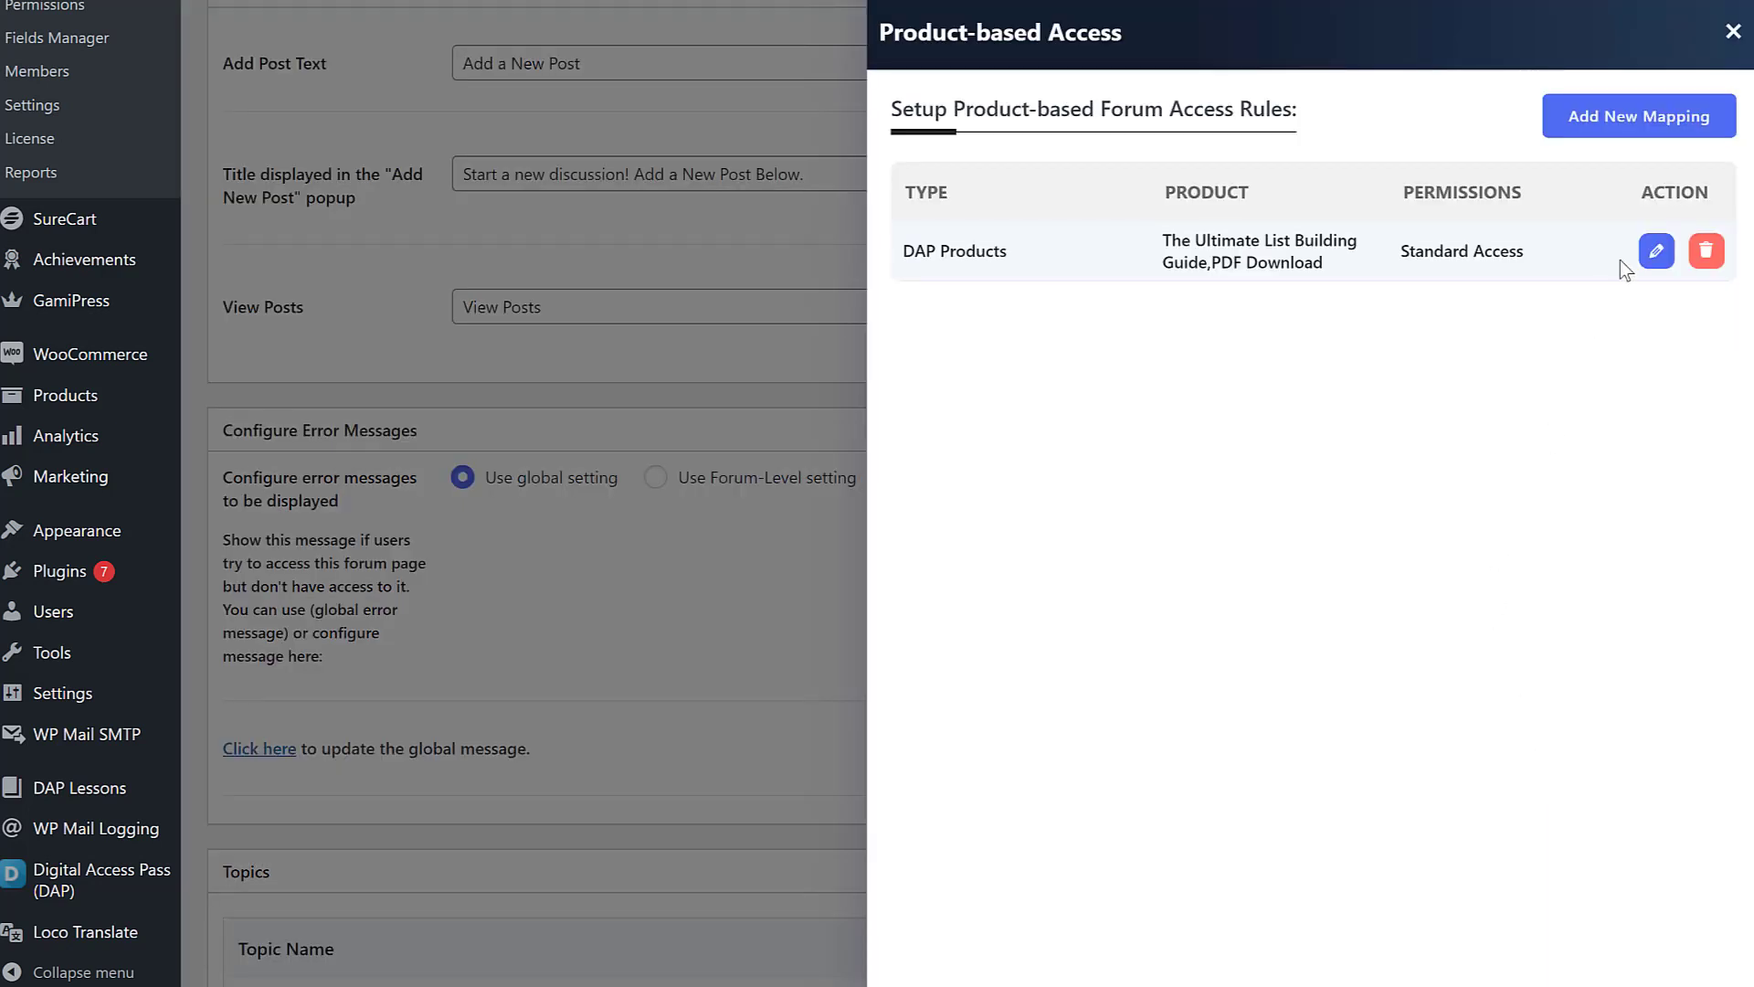
pyautogui.click(1657, 250)
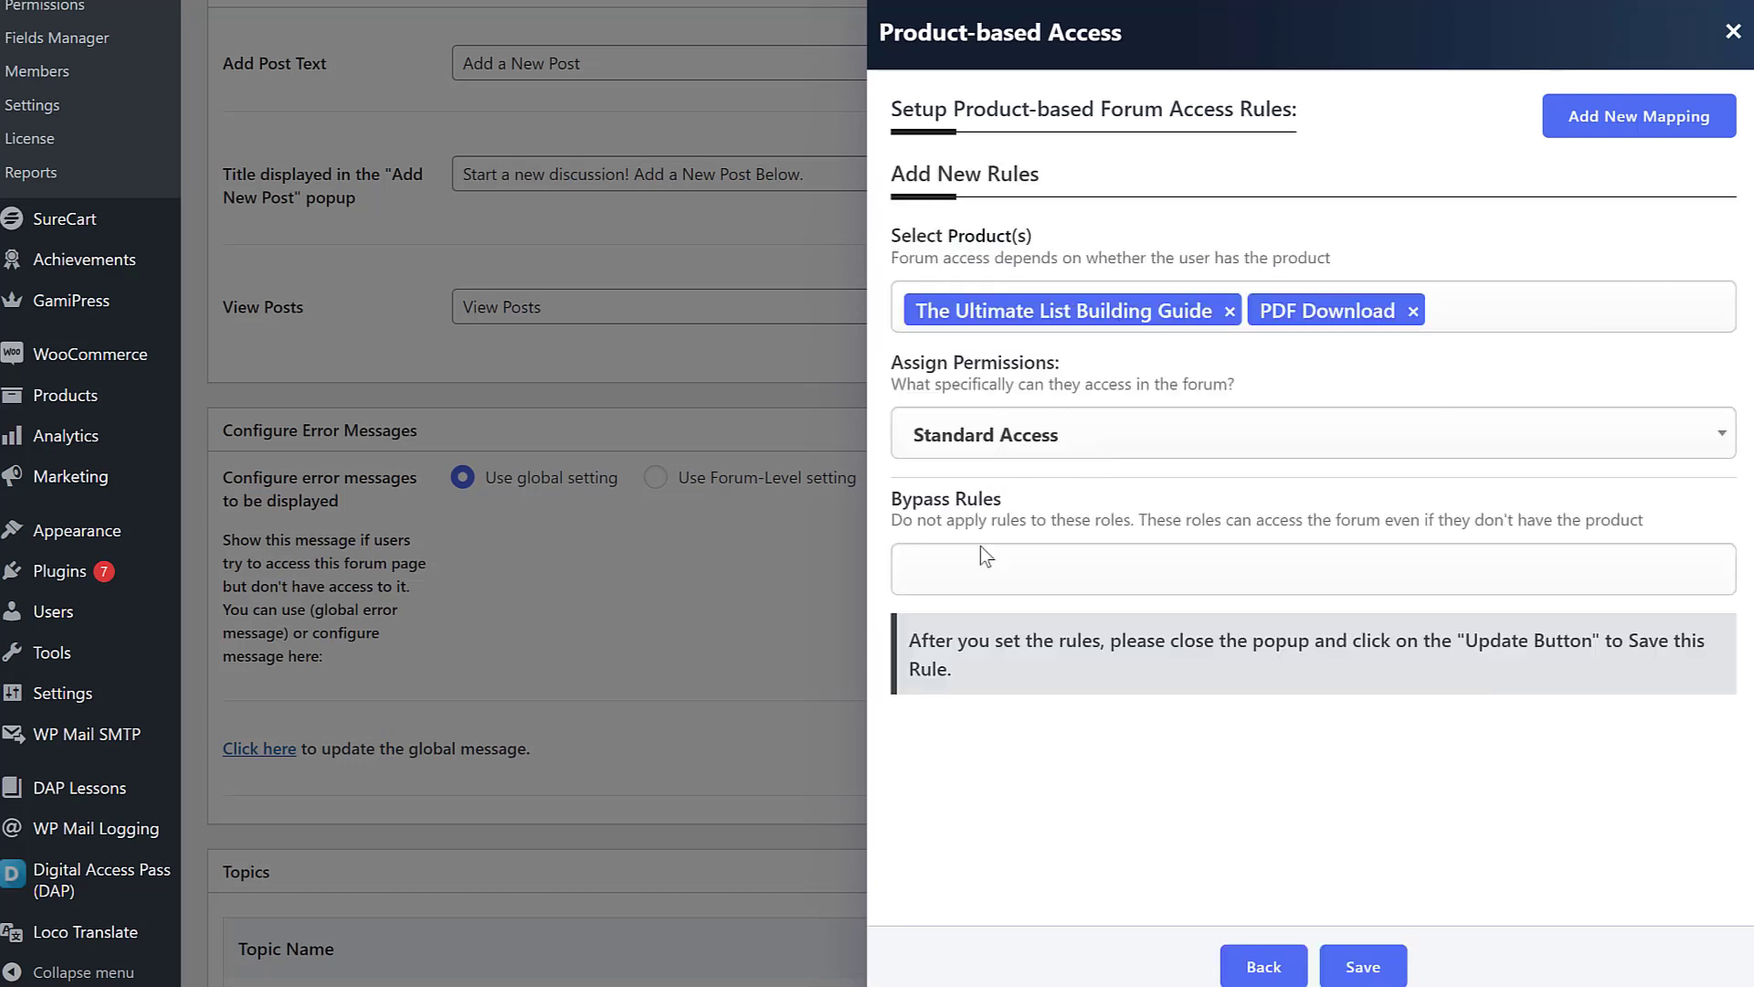
pyautogui.click(1363, 969)
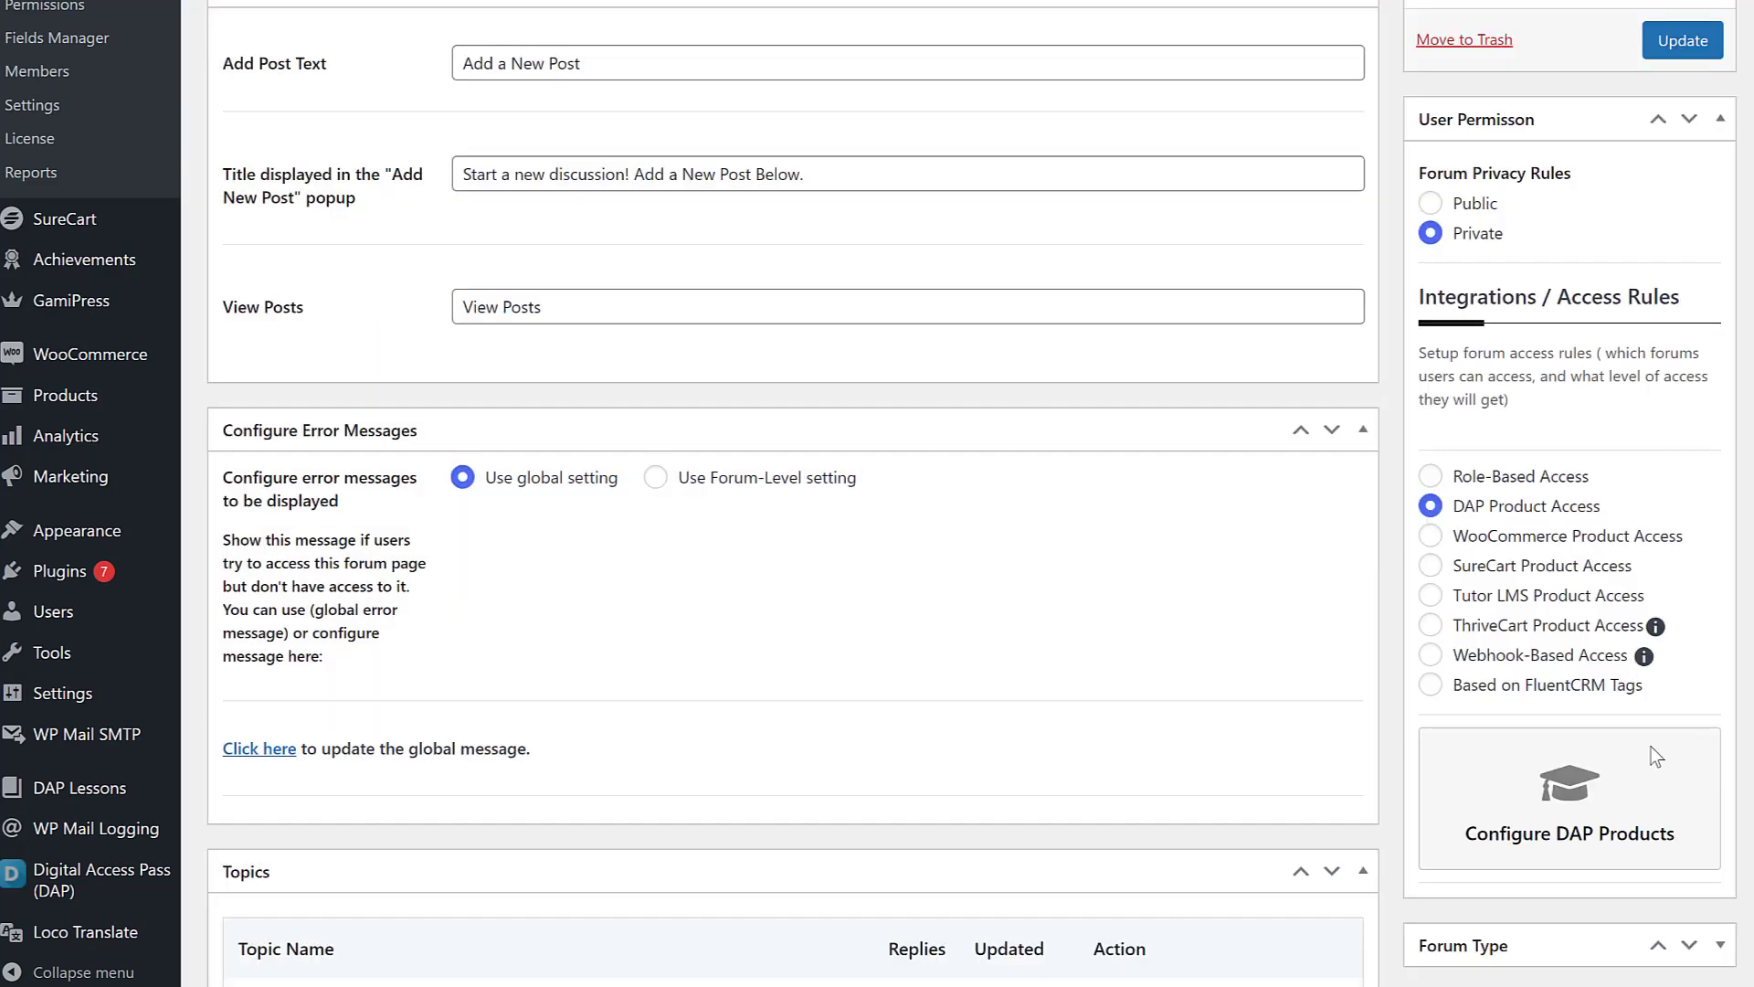
# Base the forum's access on FluentCRM tags and save a new mapping giving the newtag tag Standard Access.
pyautogui.click(1435, 687)
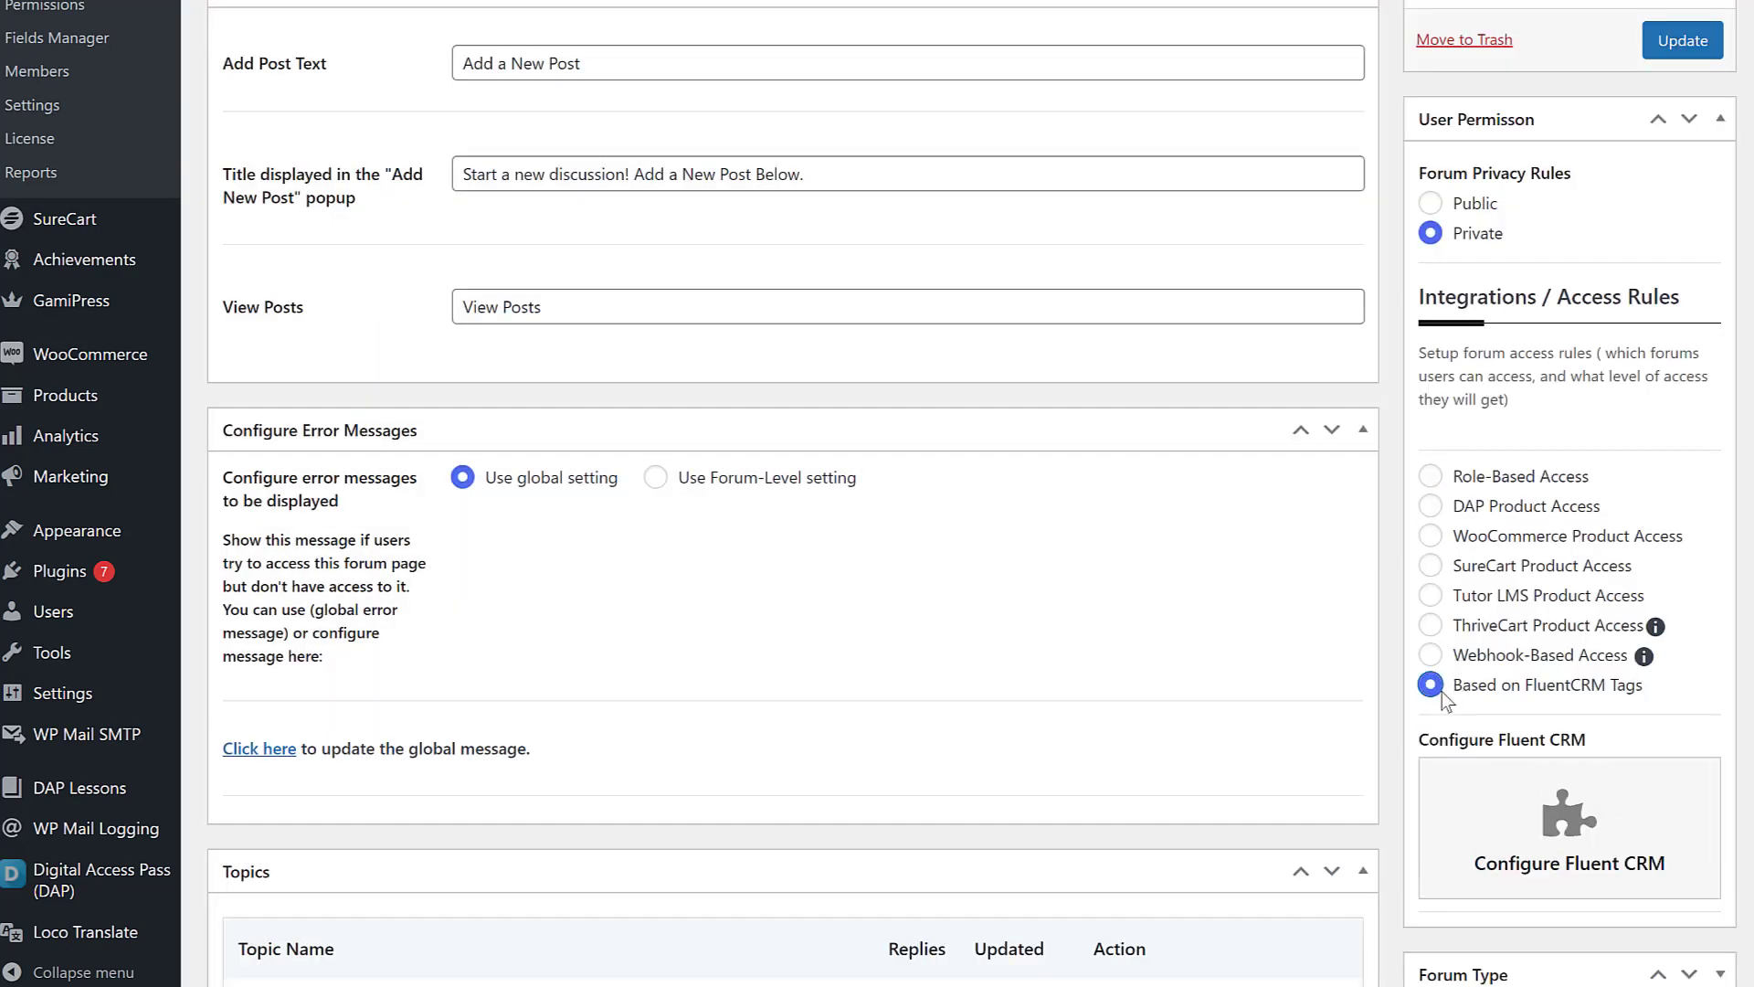
pyautogui.click(1572, 831)
pyautogui.click(1590, 117)
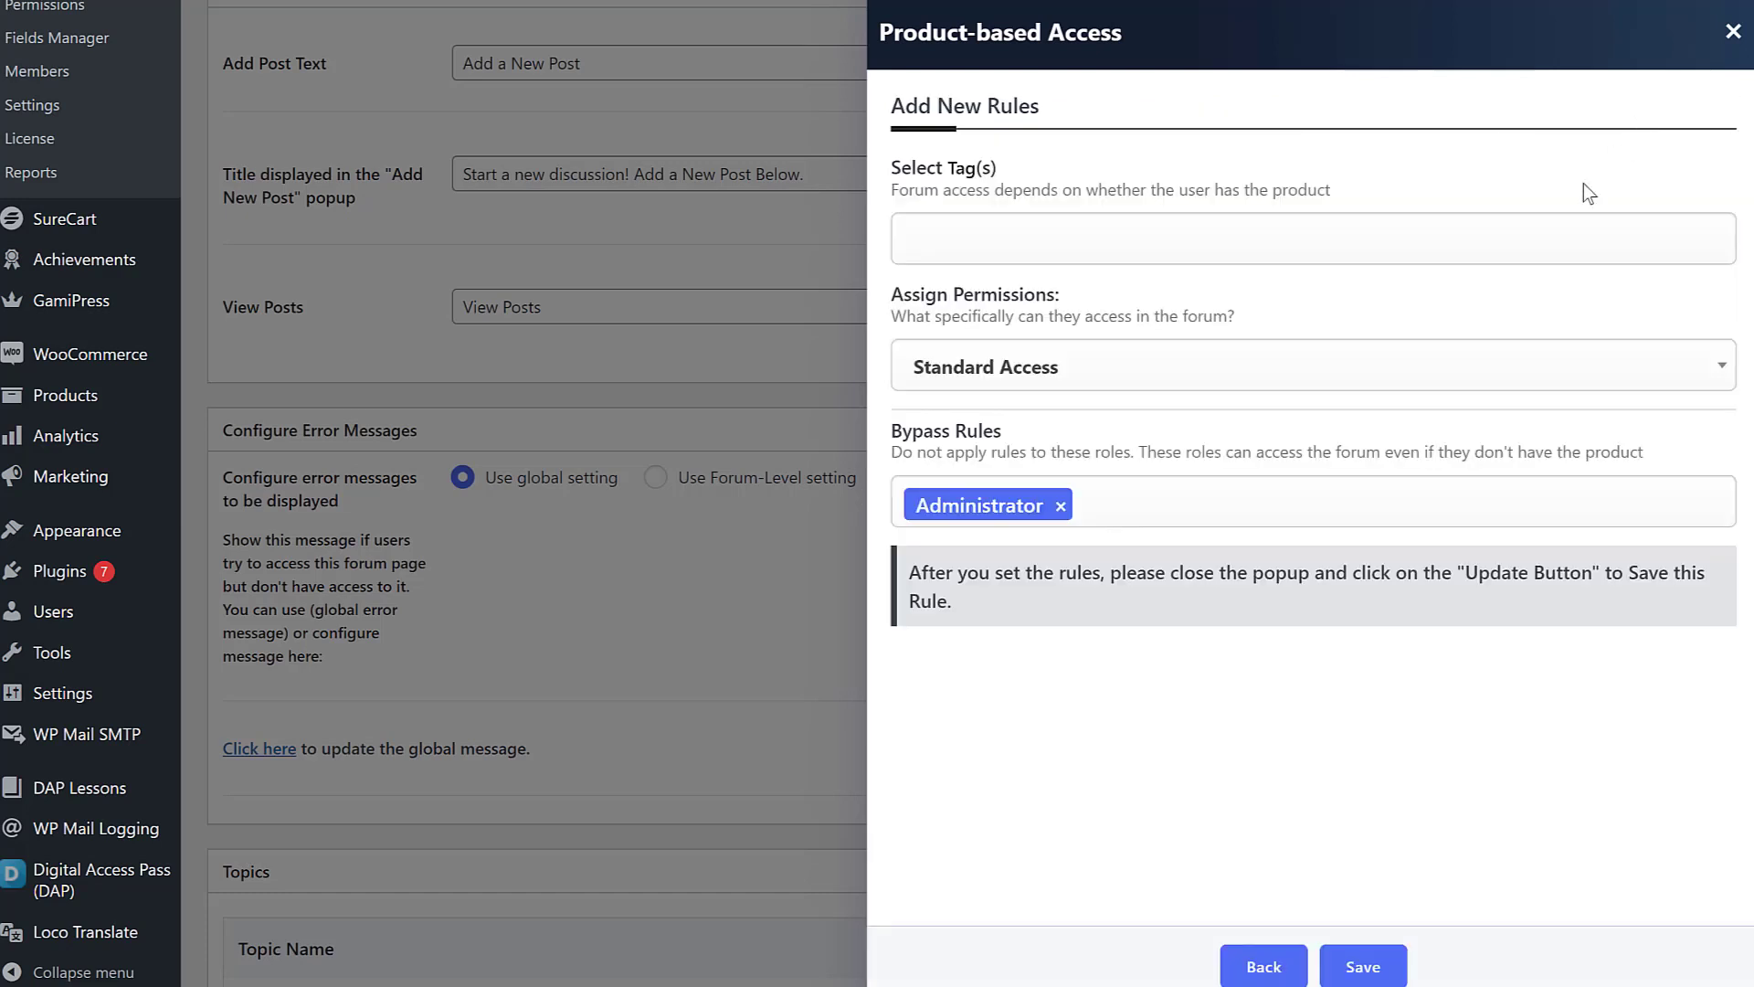
pyautogui.click(1050, 245)
pyautogui.click(974, 373)
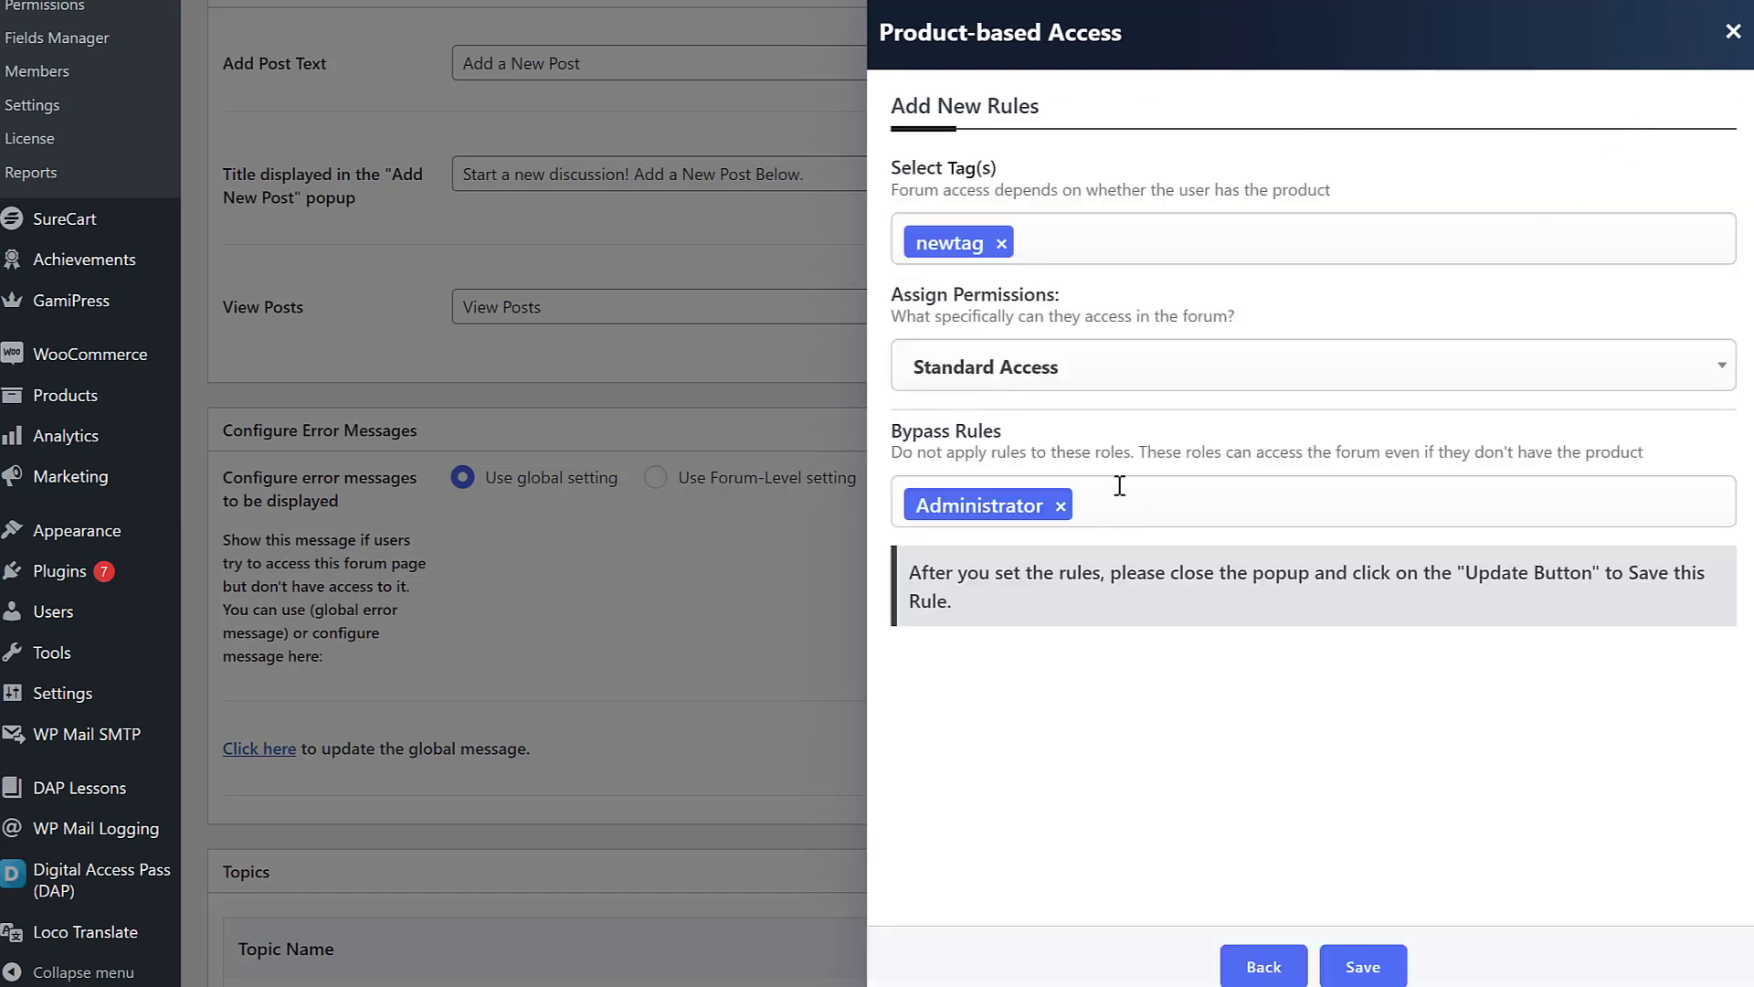
pyautogui.click(1370, 964)
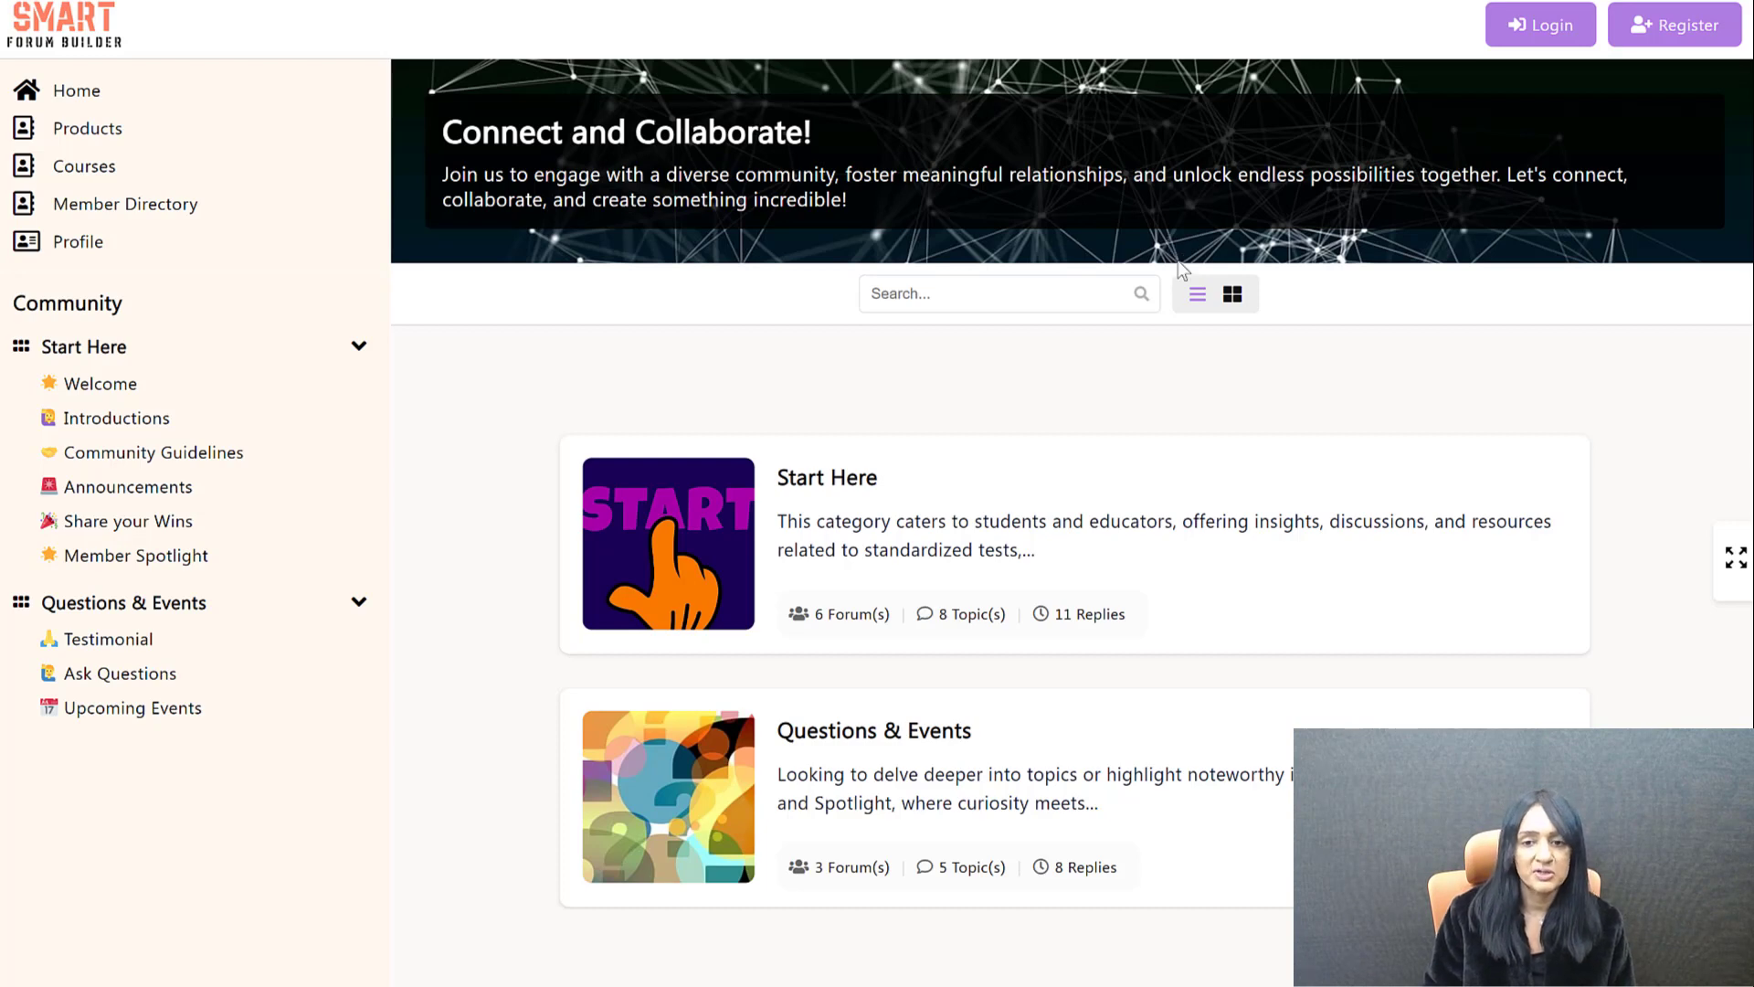
# View the registration form from the Connect and Collaborate community home page and close it.
pyautogui.click(1243, 470)
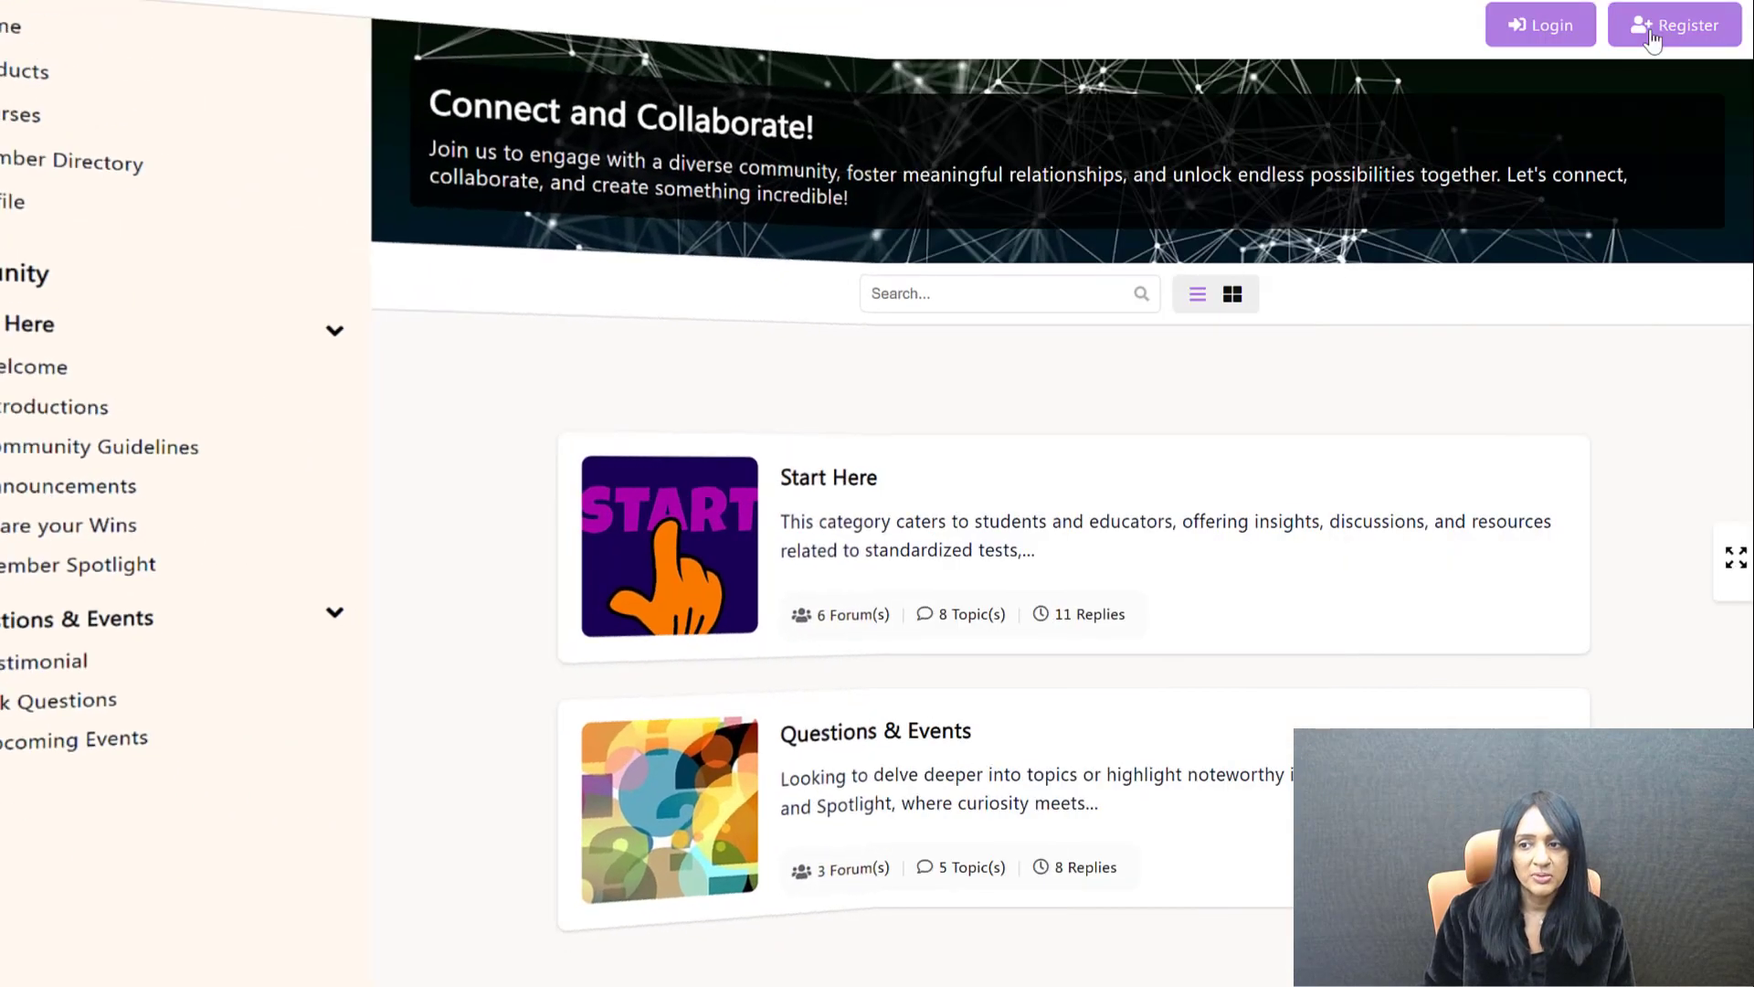
pyautogui.click(1652, 38)
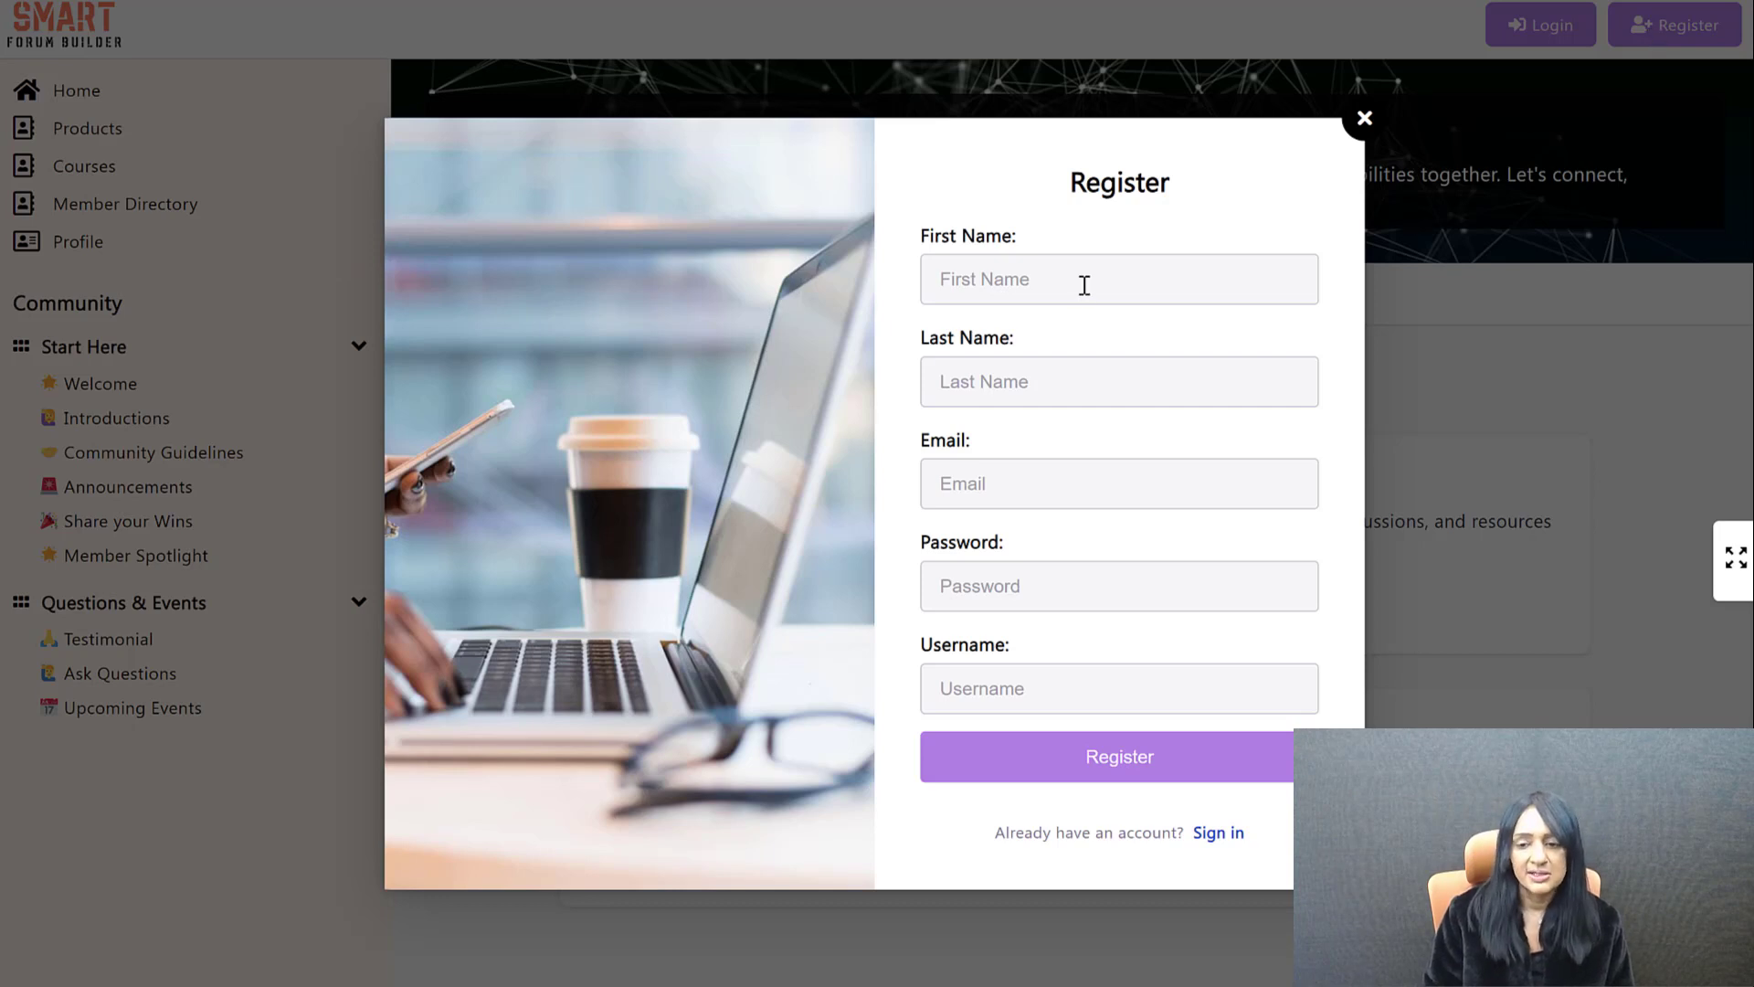
pyautogui.click(1366, 118)
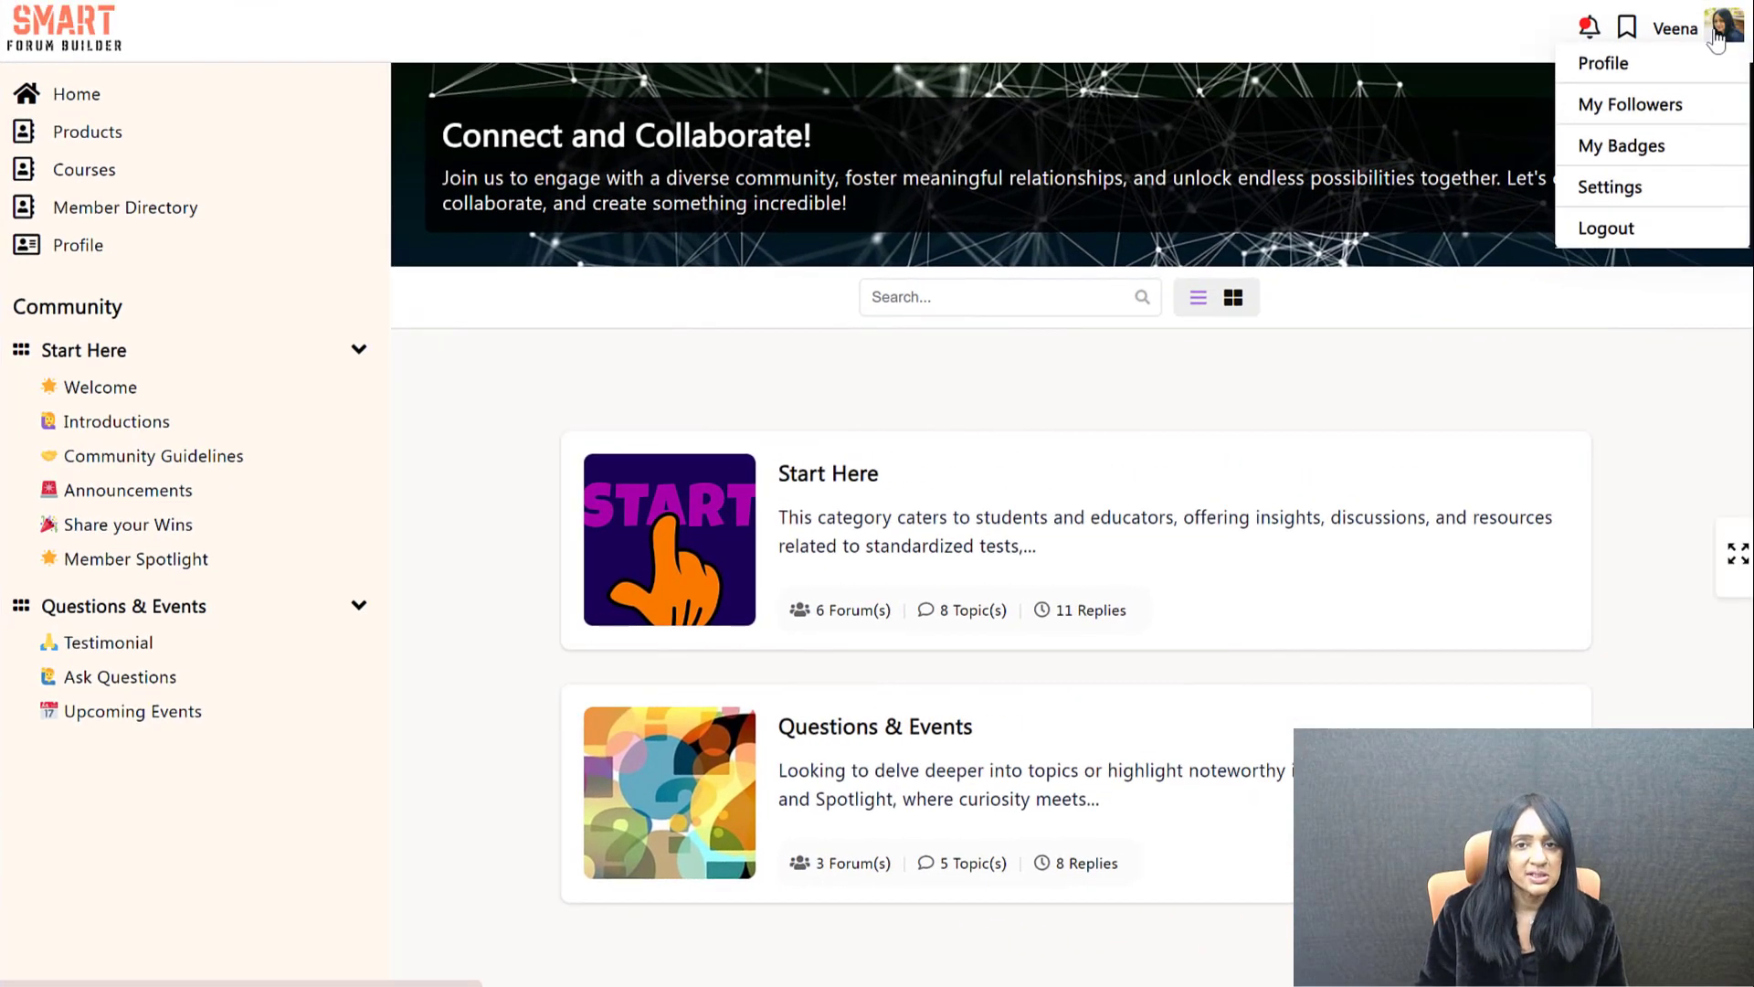
# Open the Ask Questions forum as a logged-in member and read its introductory post down to the comment box.
pyautogui.click(1726, 453)
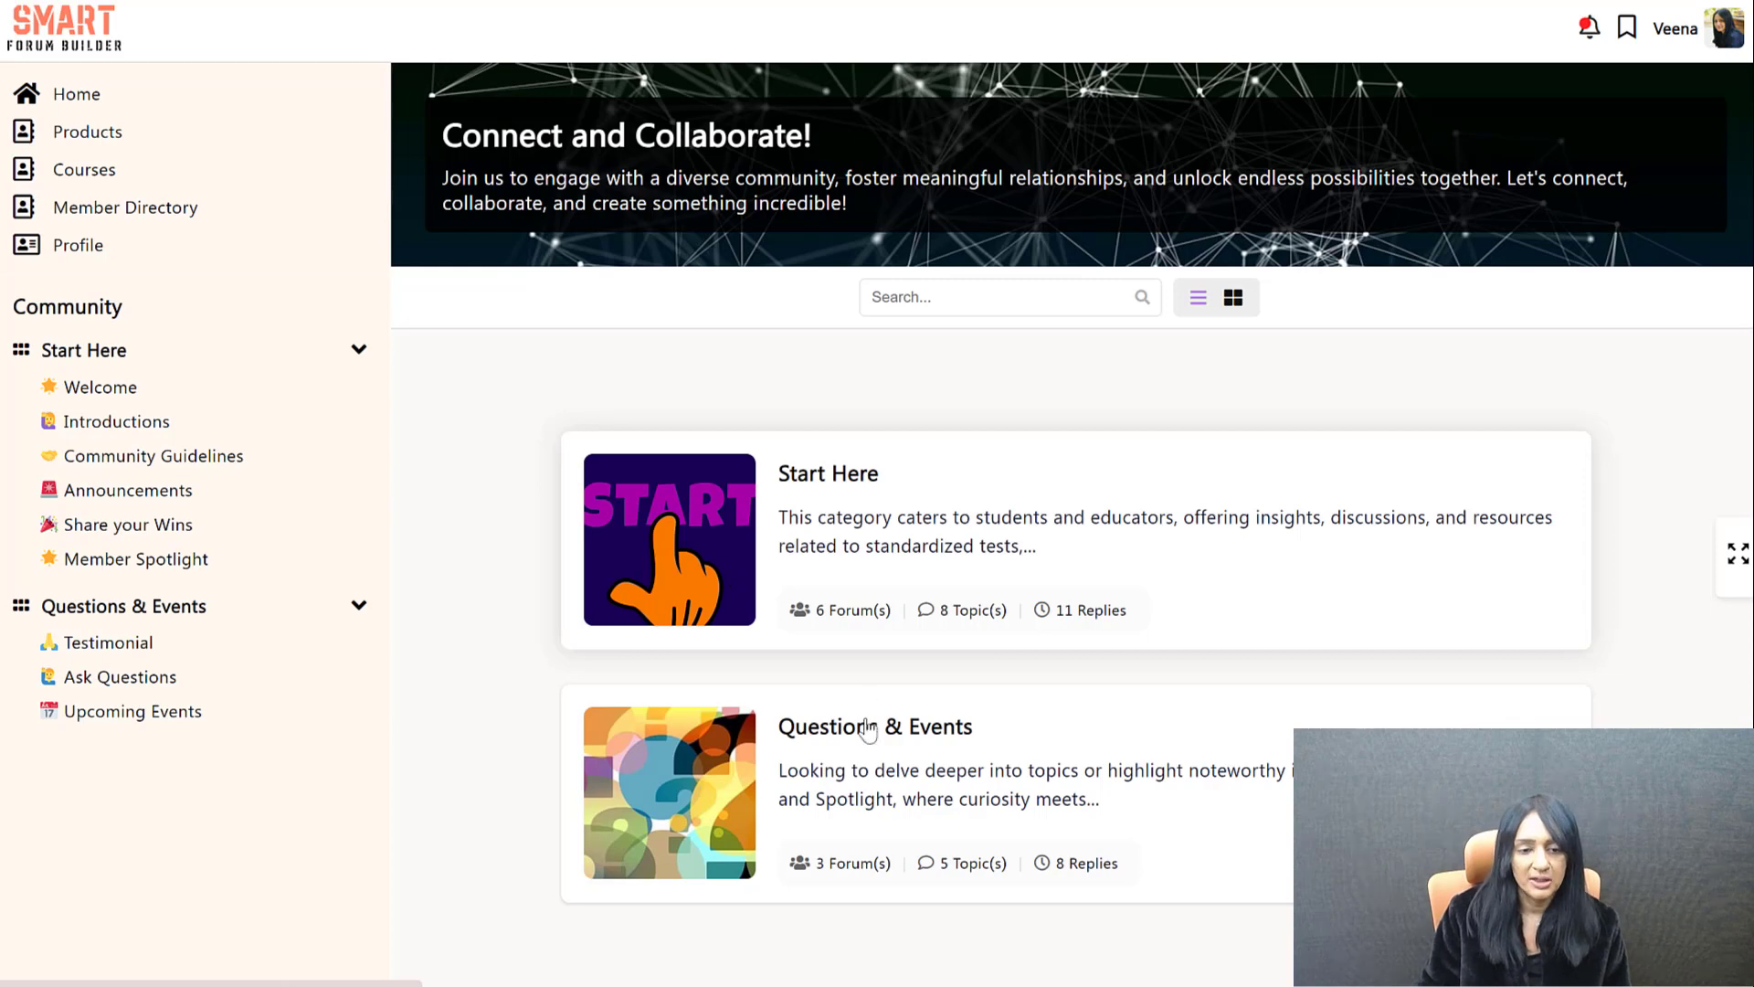
pyautogui.click(229, 681)
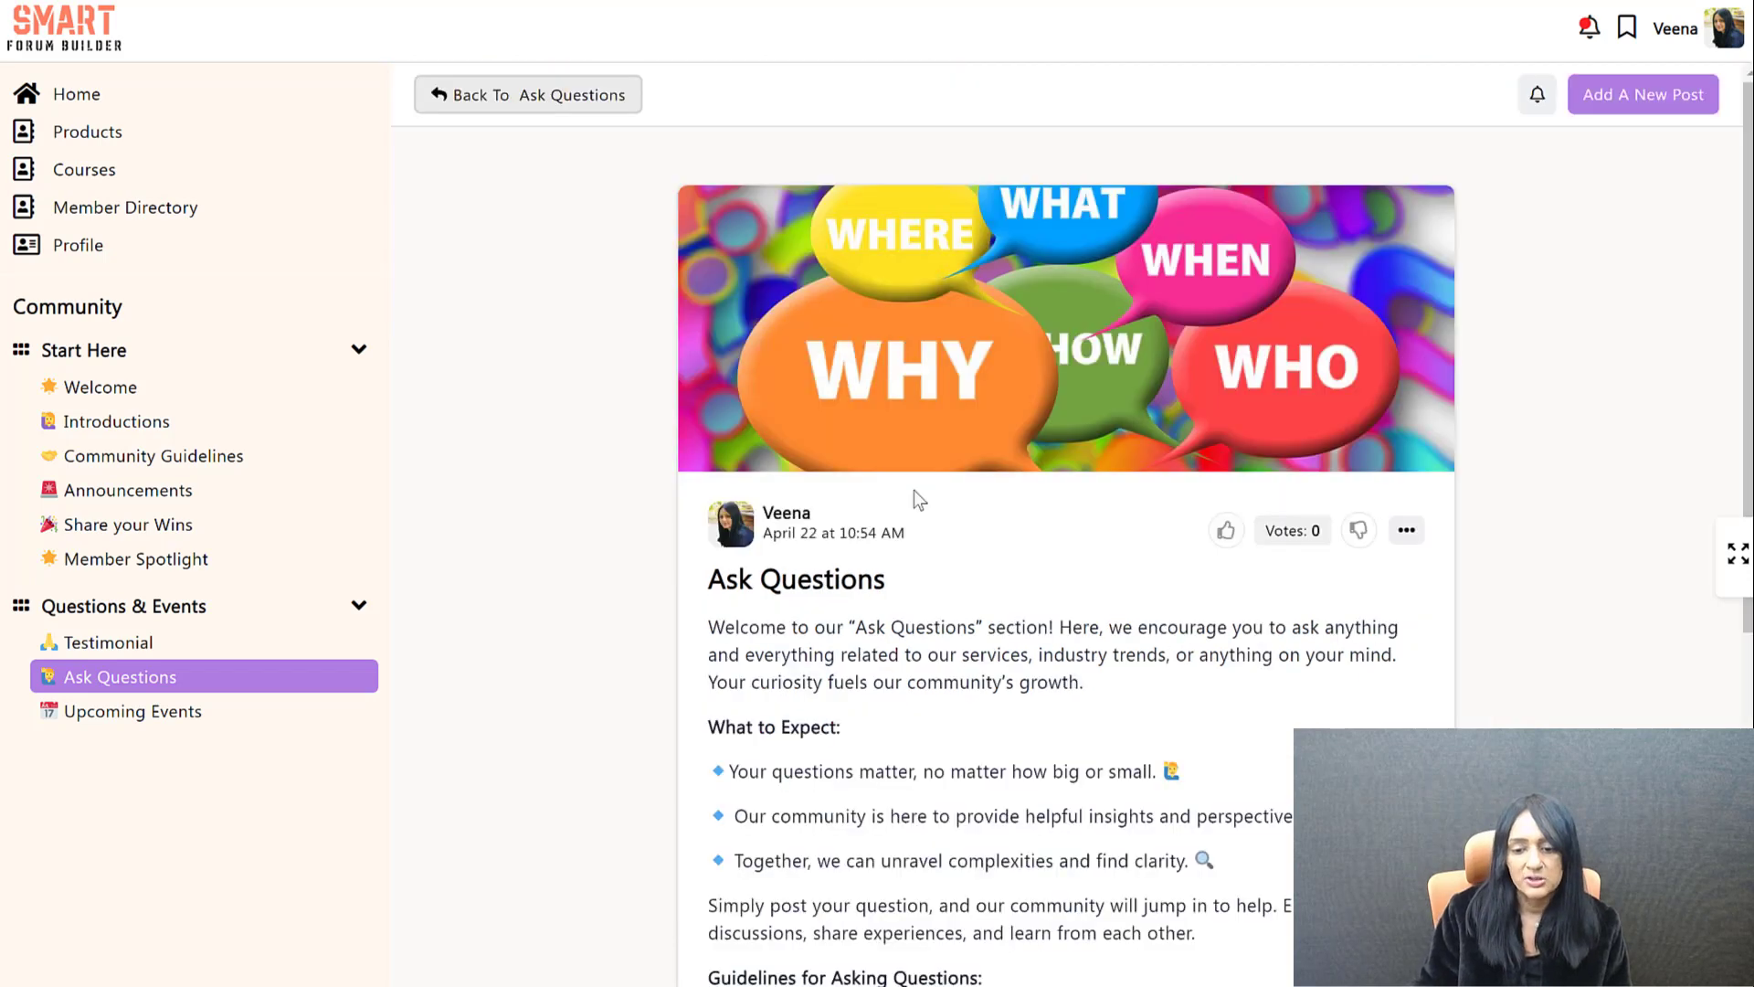
pyautogui.scroll(-7, 941, 534)
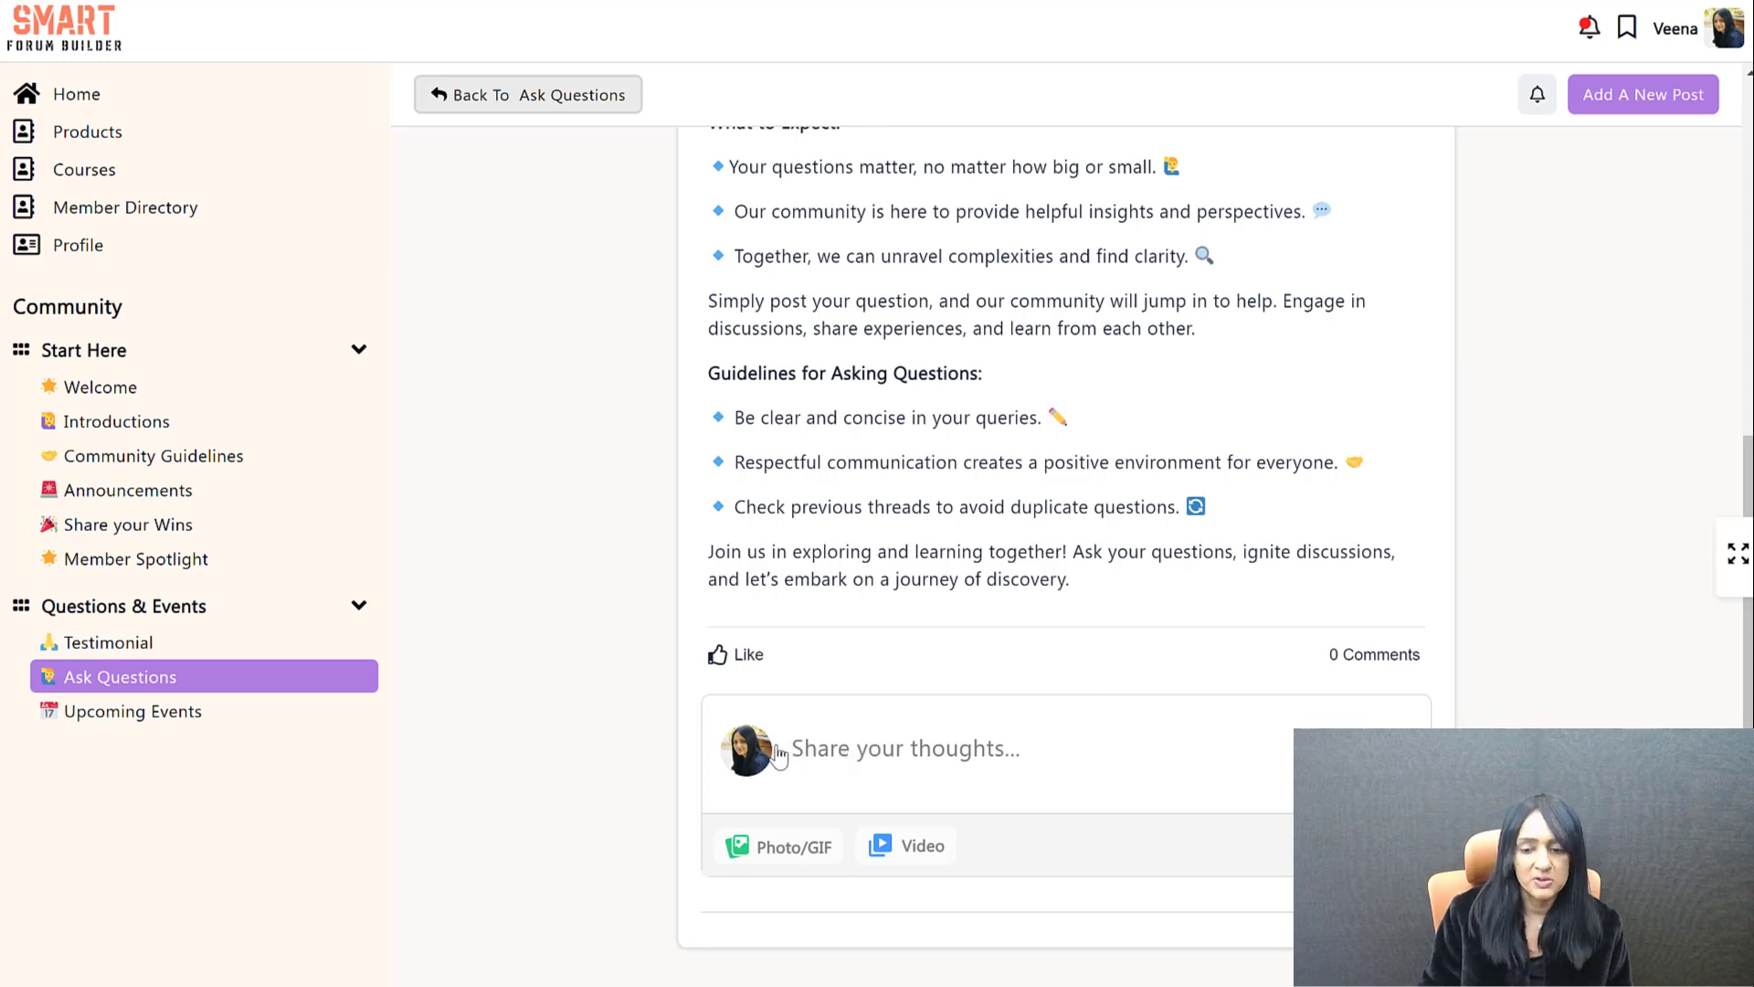
pyautogui.scroll(7, 957, 488)
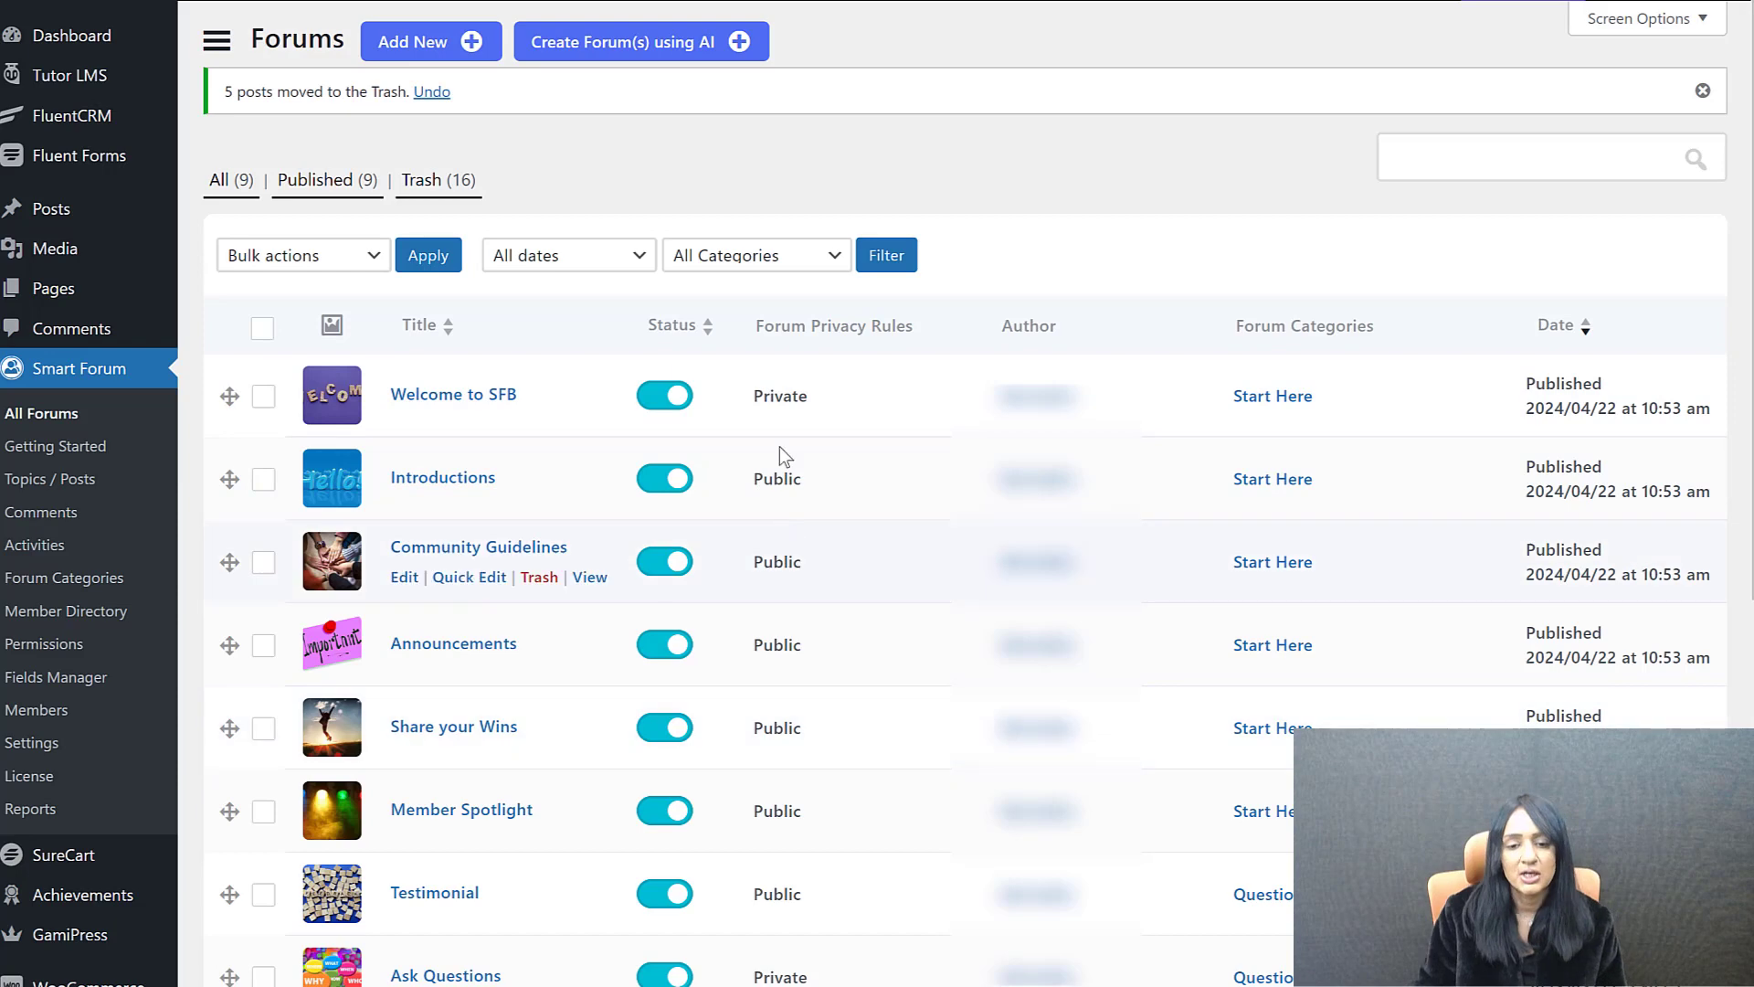
# Open the Ask Questions forum for editing from the forums list and review its short title, message and publish settings.
pyautogui.scroll(-6, 781, 447)
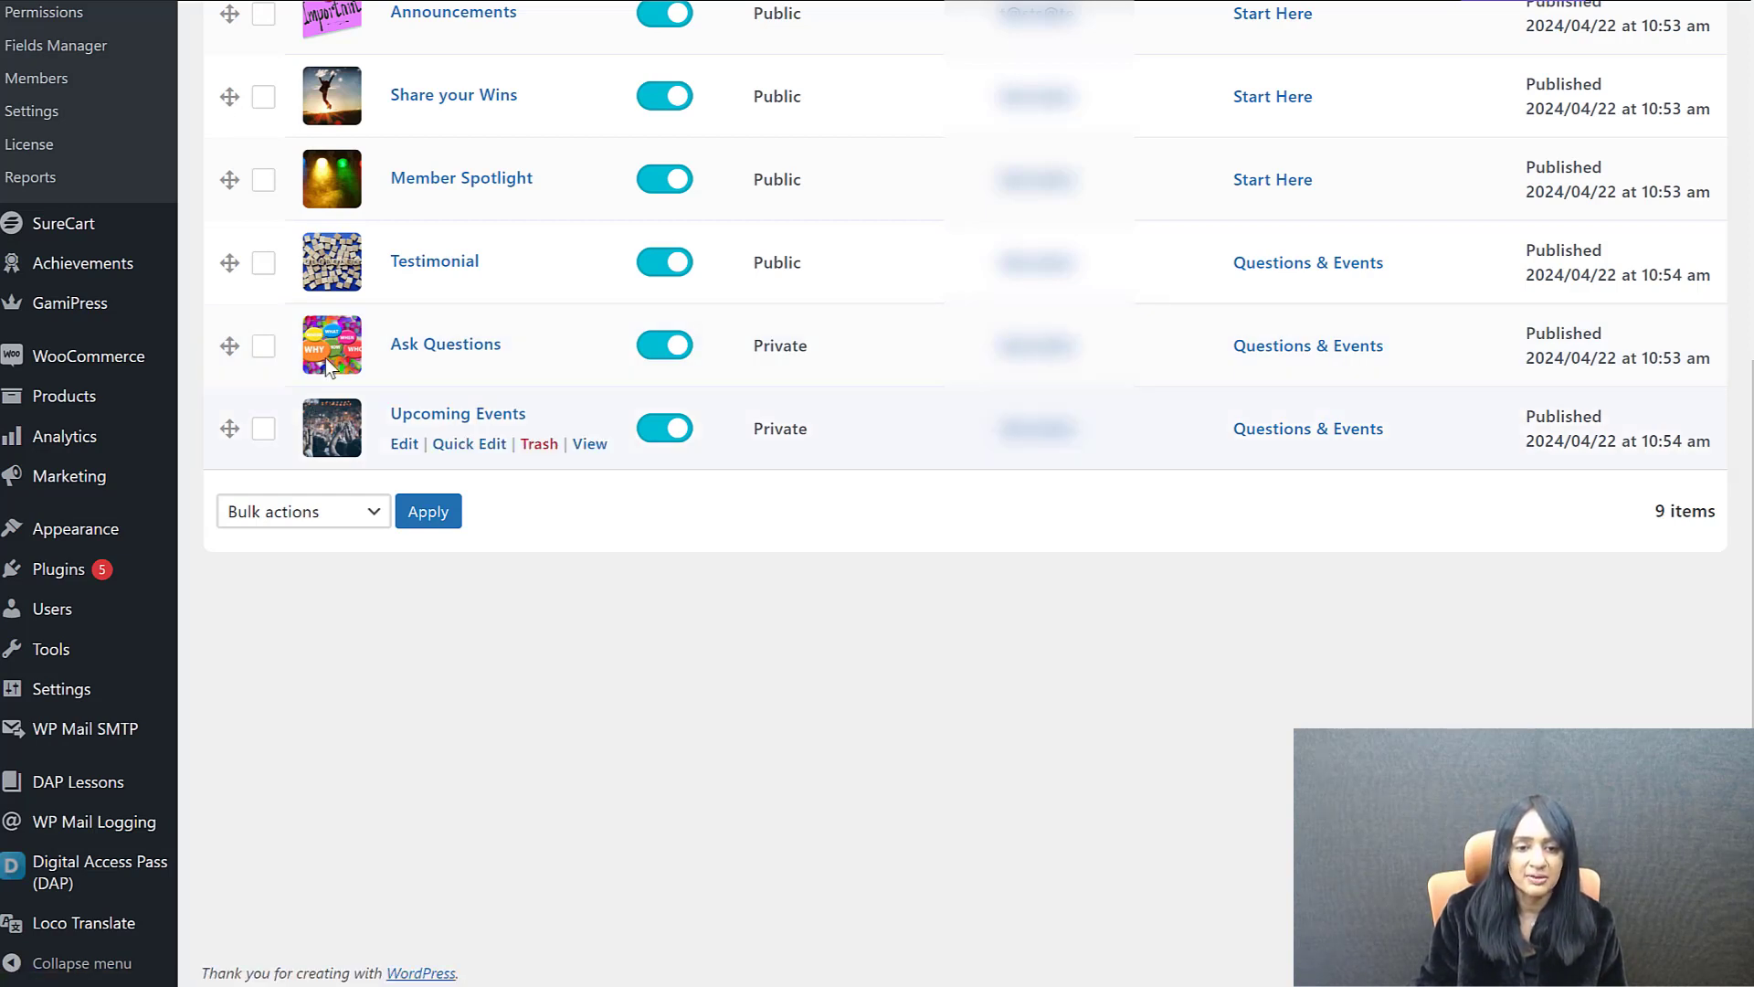
pyautogui.click(405, 361)
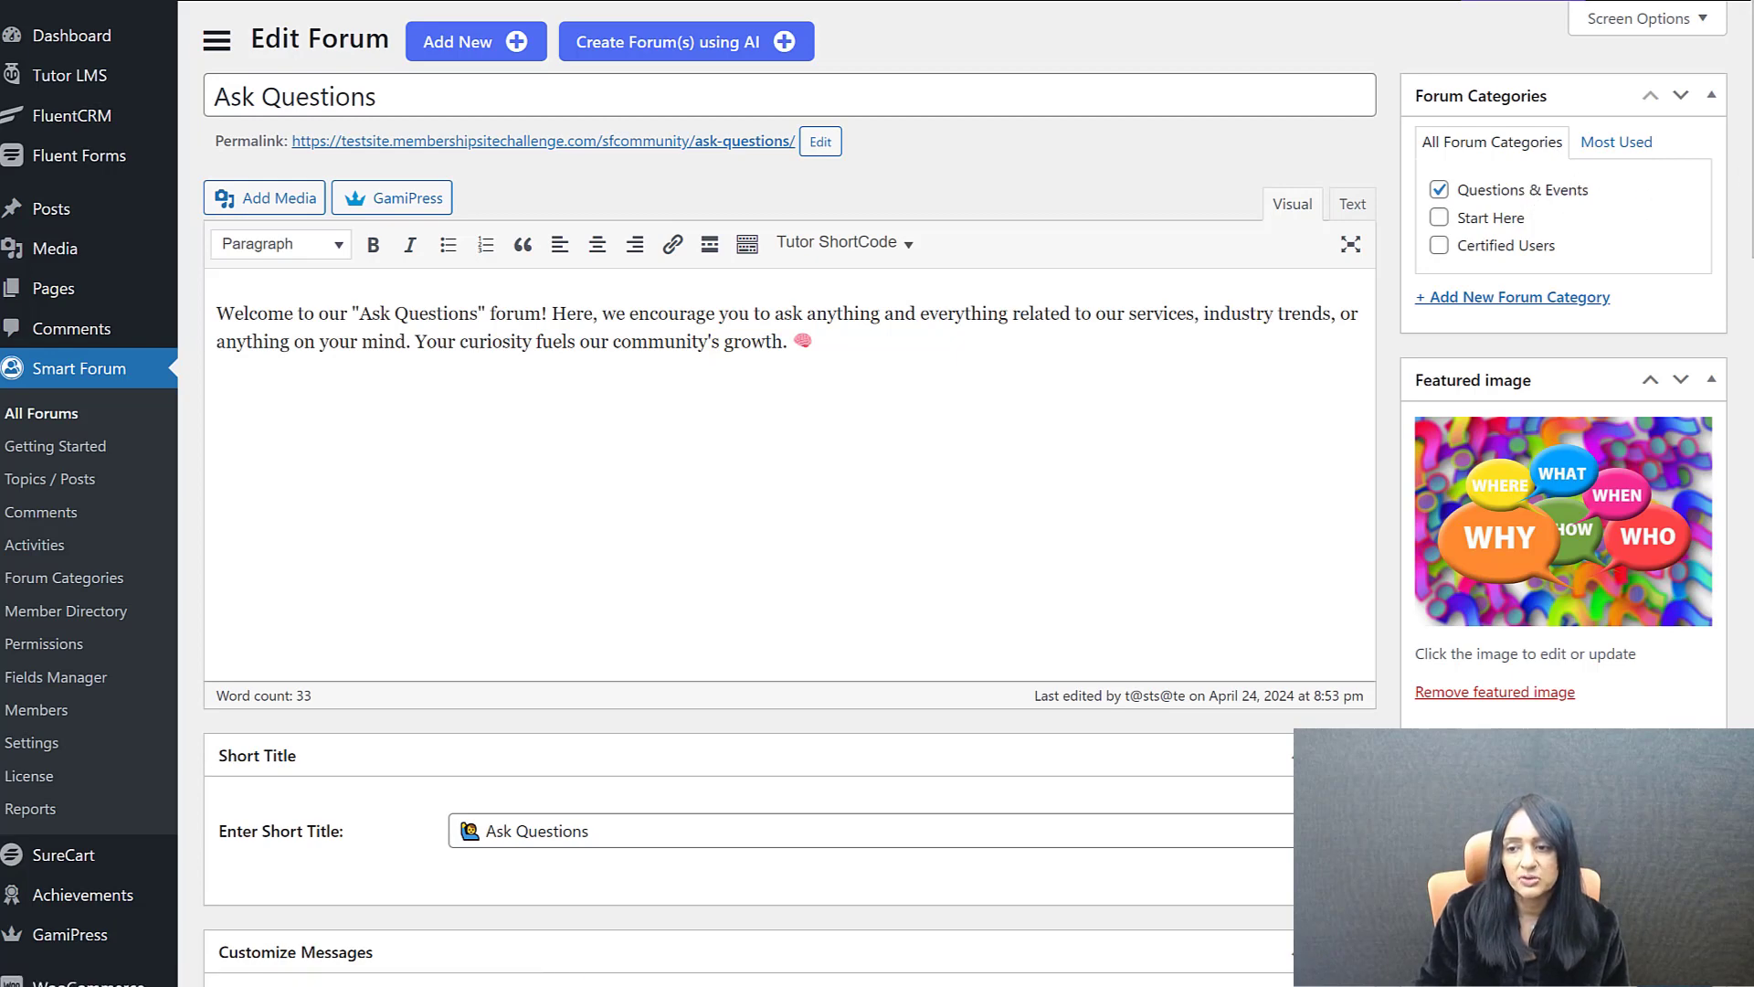
pyautogui.scroll(-3, 1514, 235)
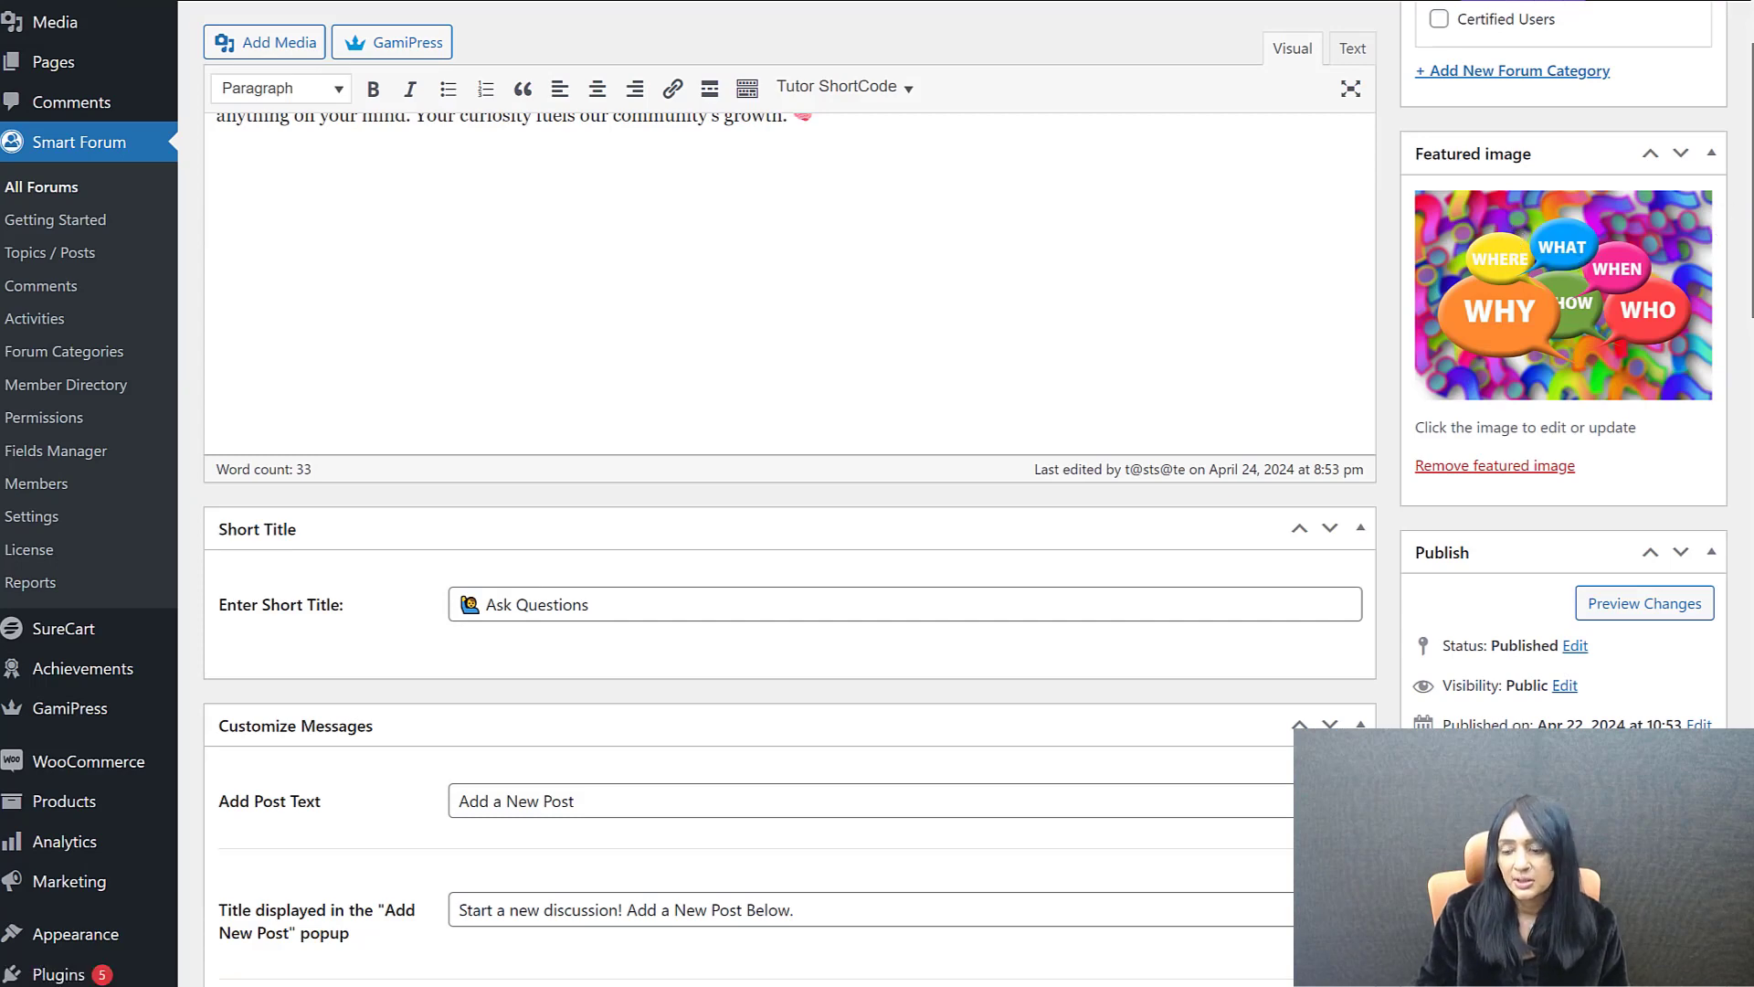
pyautogui.scroll(-2, 1566, 383)
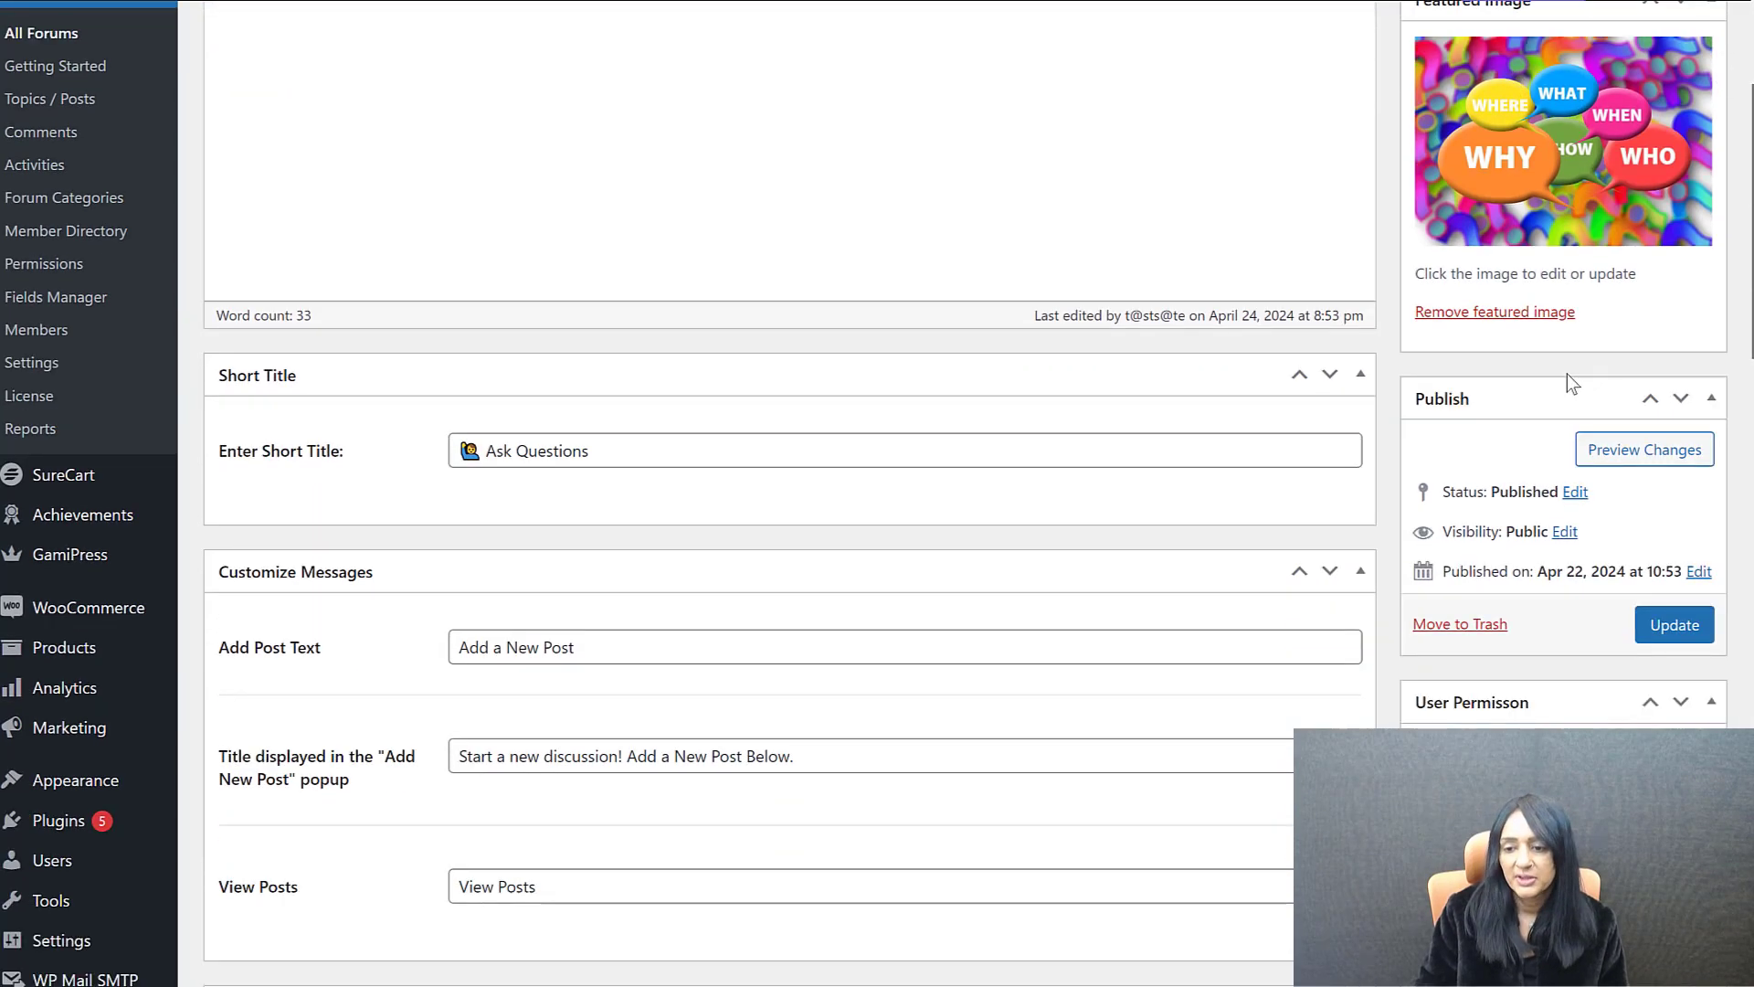
pyautogui.scroll(-2, 1566, 374)
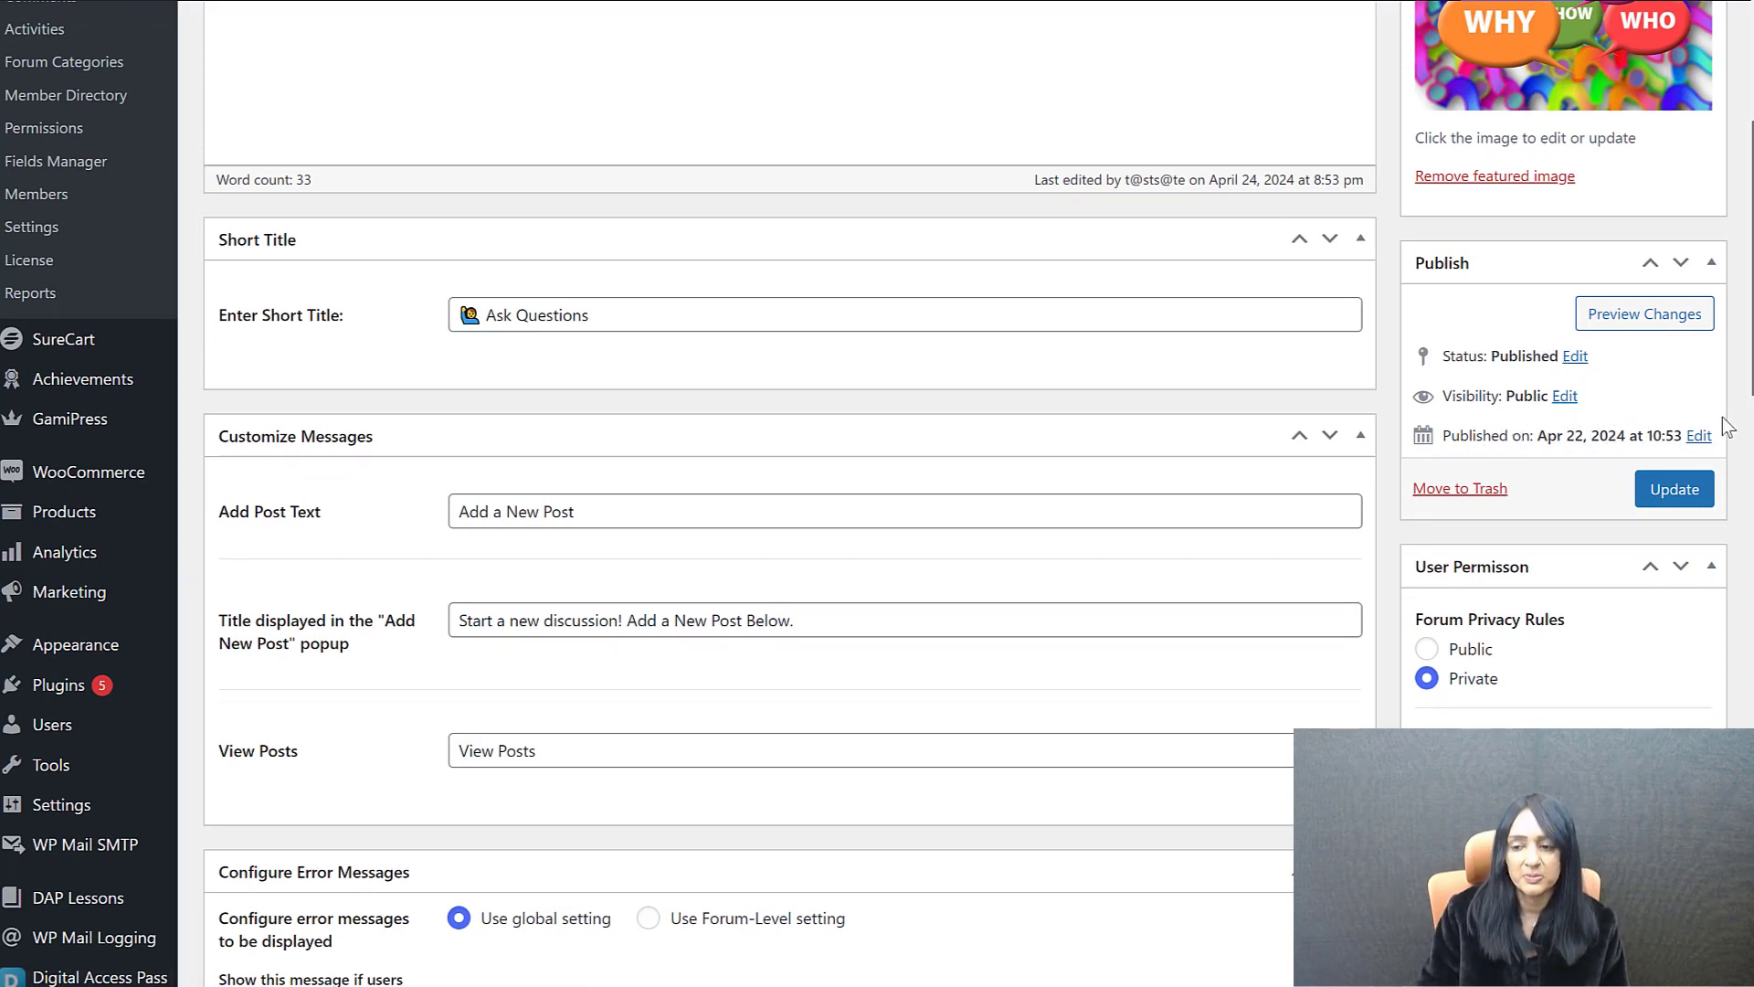
pyautogui.click(1702, 436)
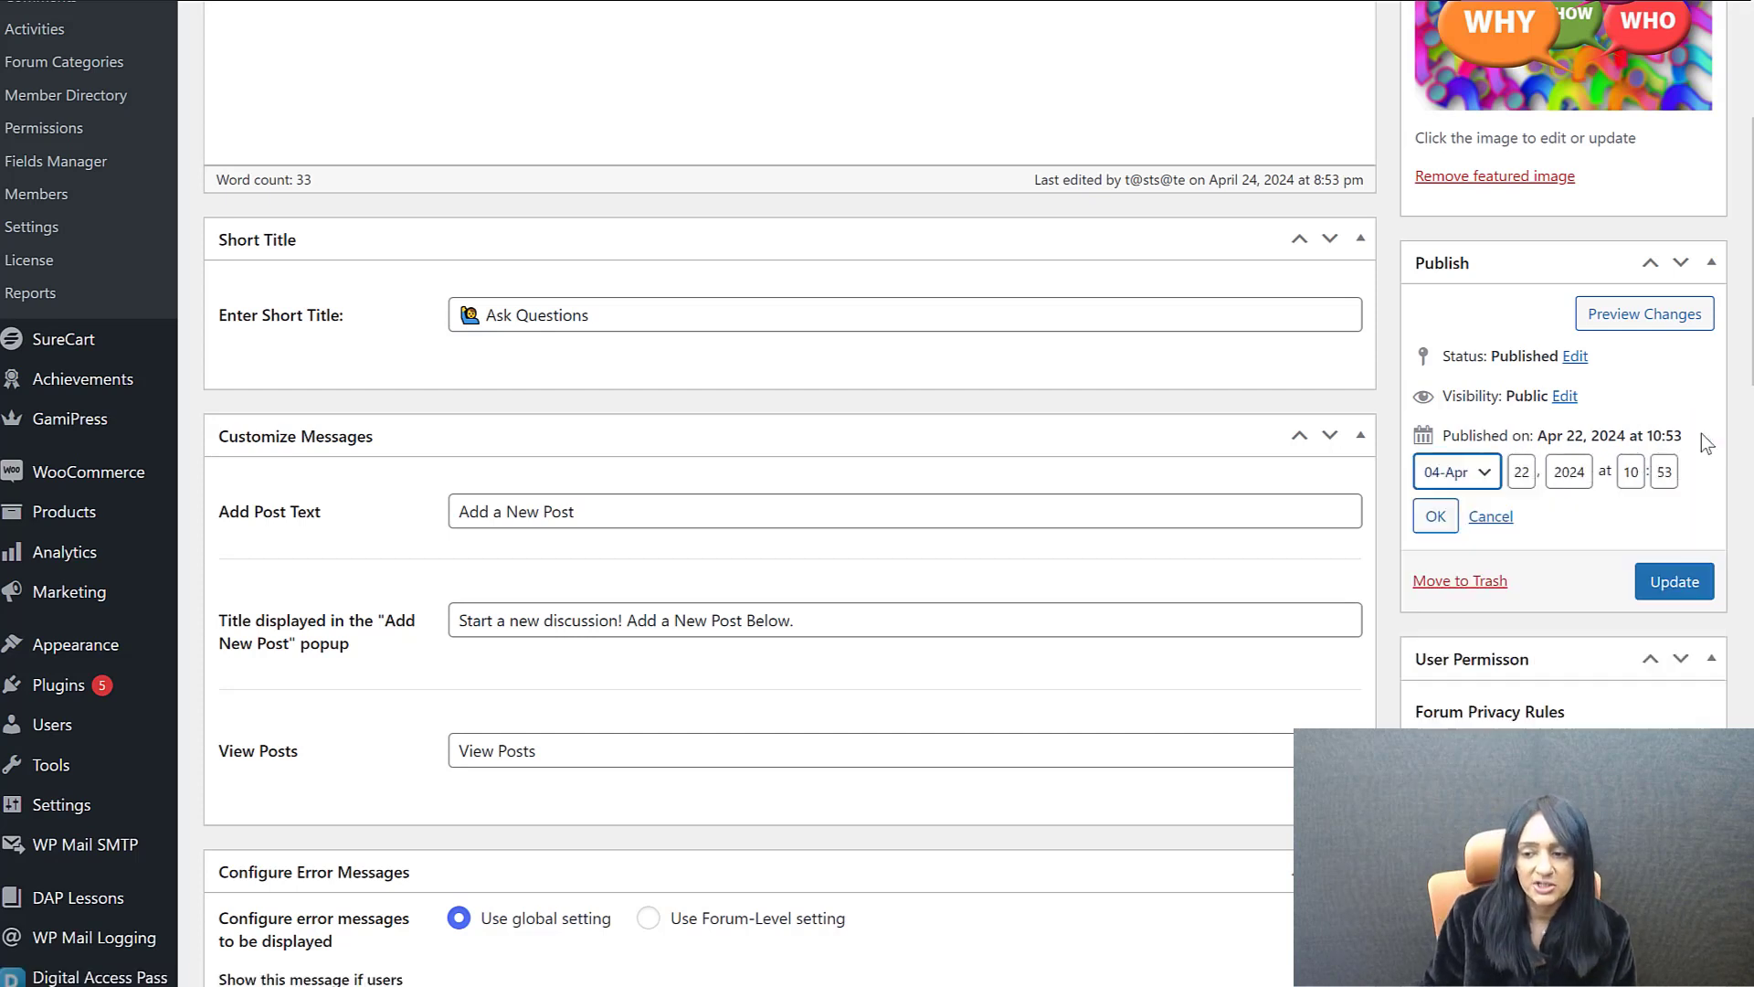
pyautogui.click(1506, 519)
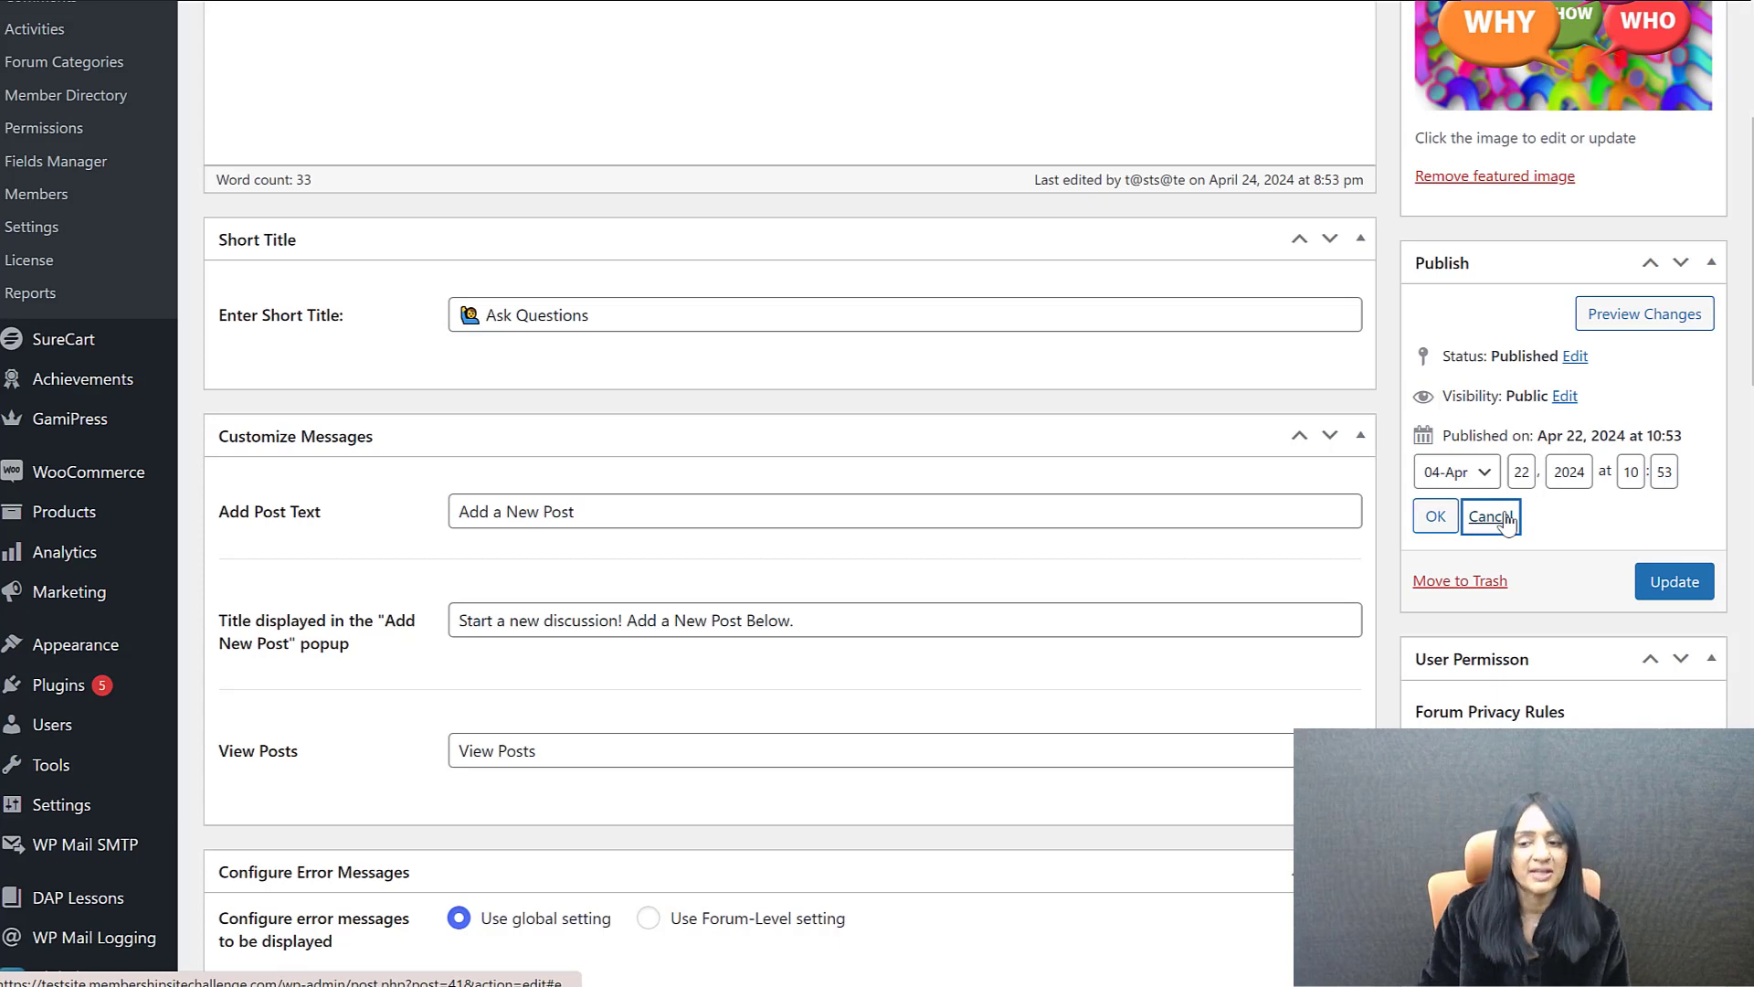
pyautogui.click(1506, 519)
# Open the forum's DAP product mapping and add PDF Download to its products alongside The Ultimate List Building Guide.
pyautogui.scroll(-2, 1499, 419)
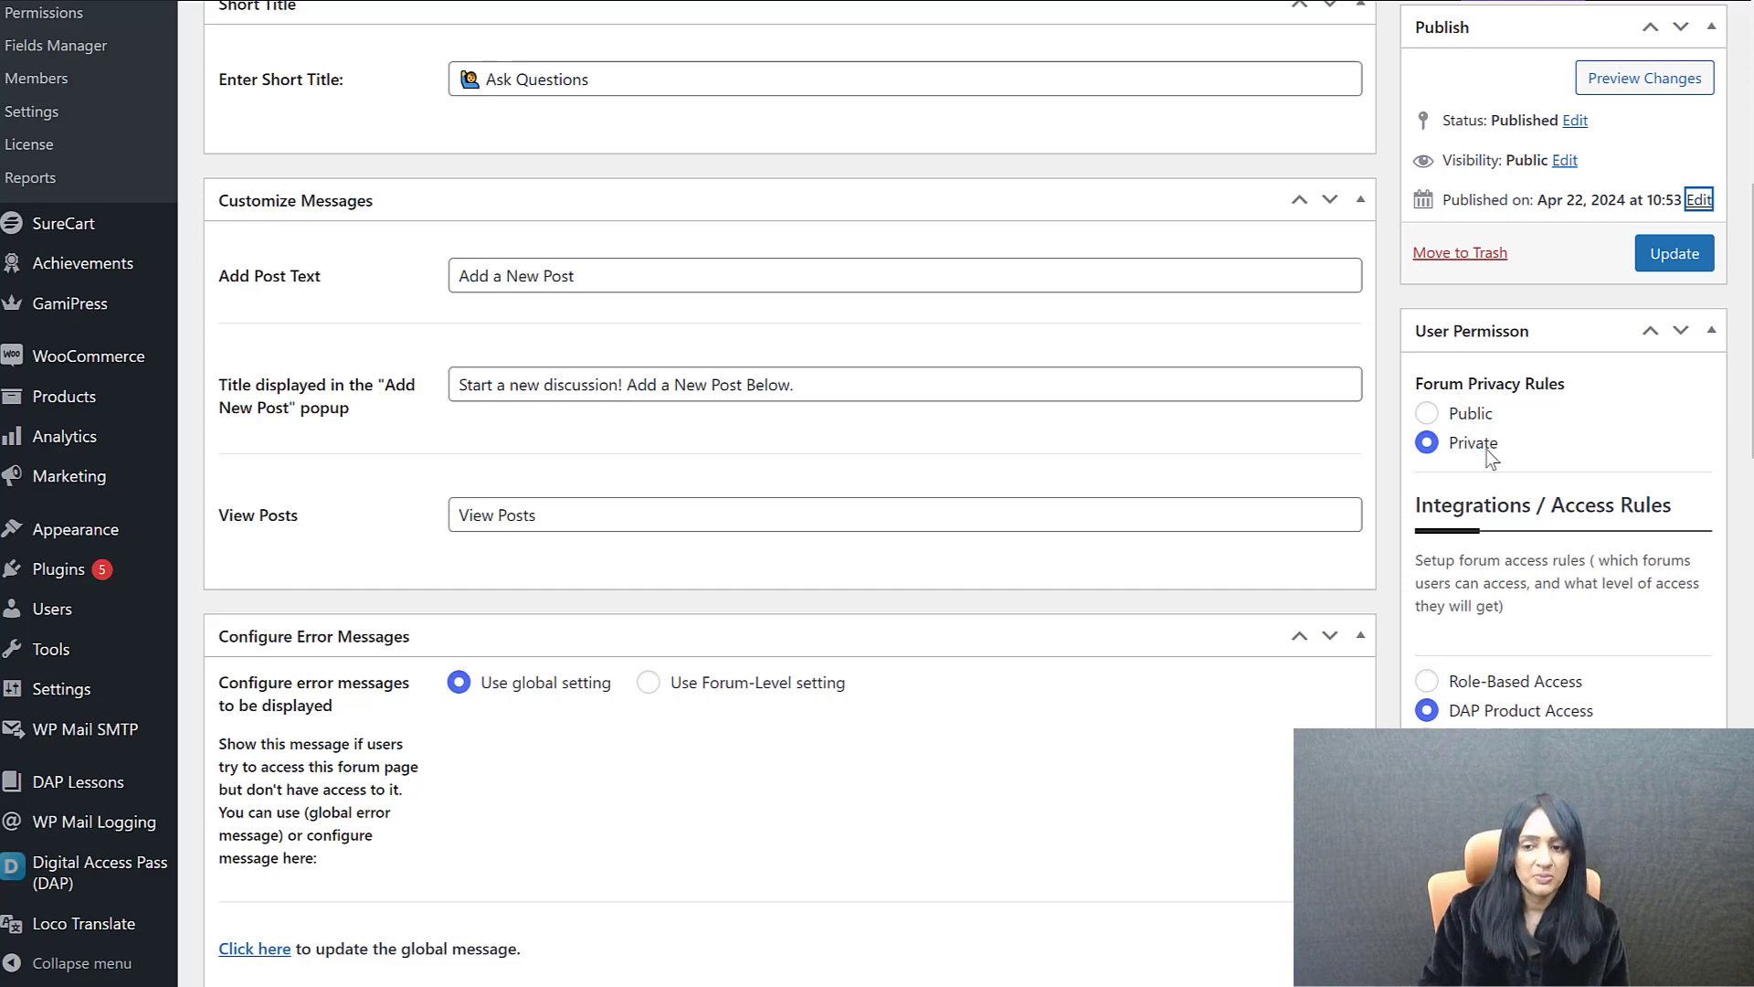
pyautogui.scroll(-2, 1554, 437)
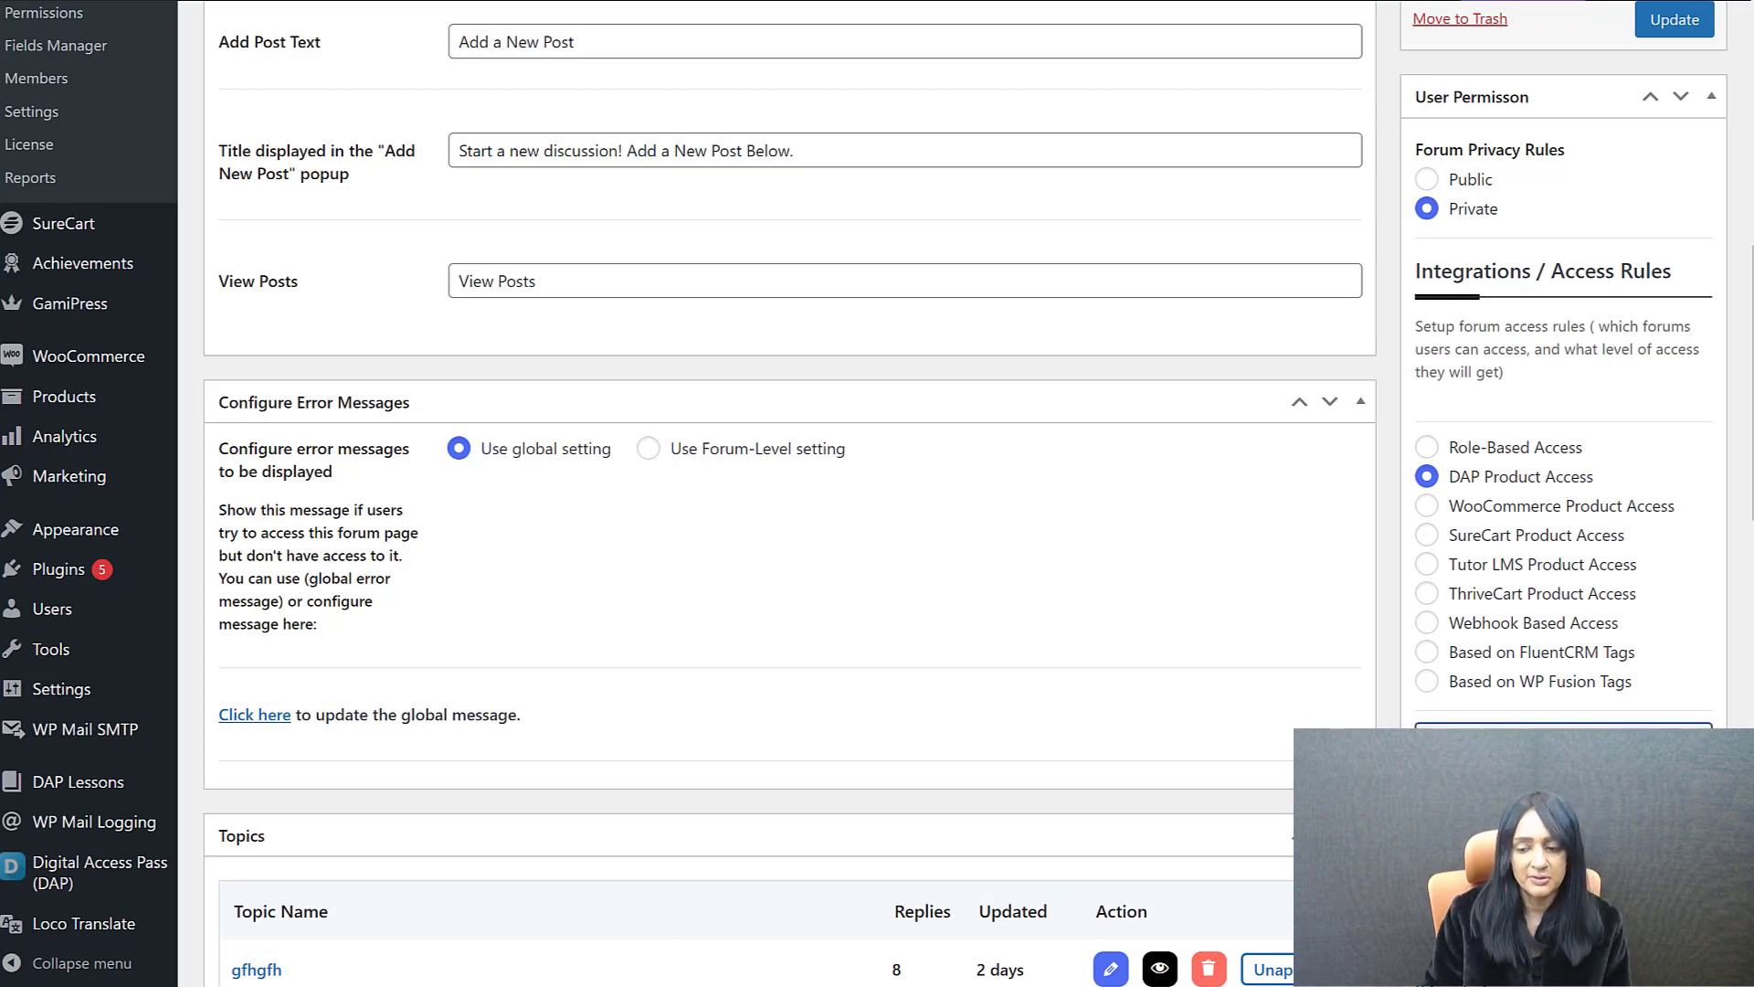
pyautogui.click(1564, 744)
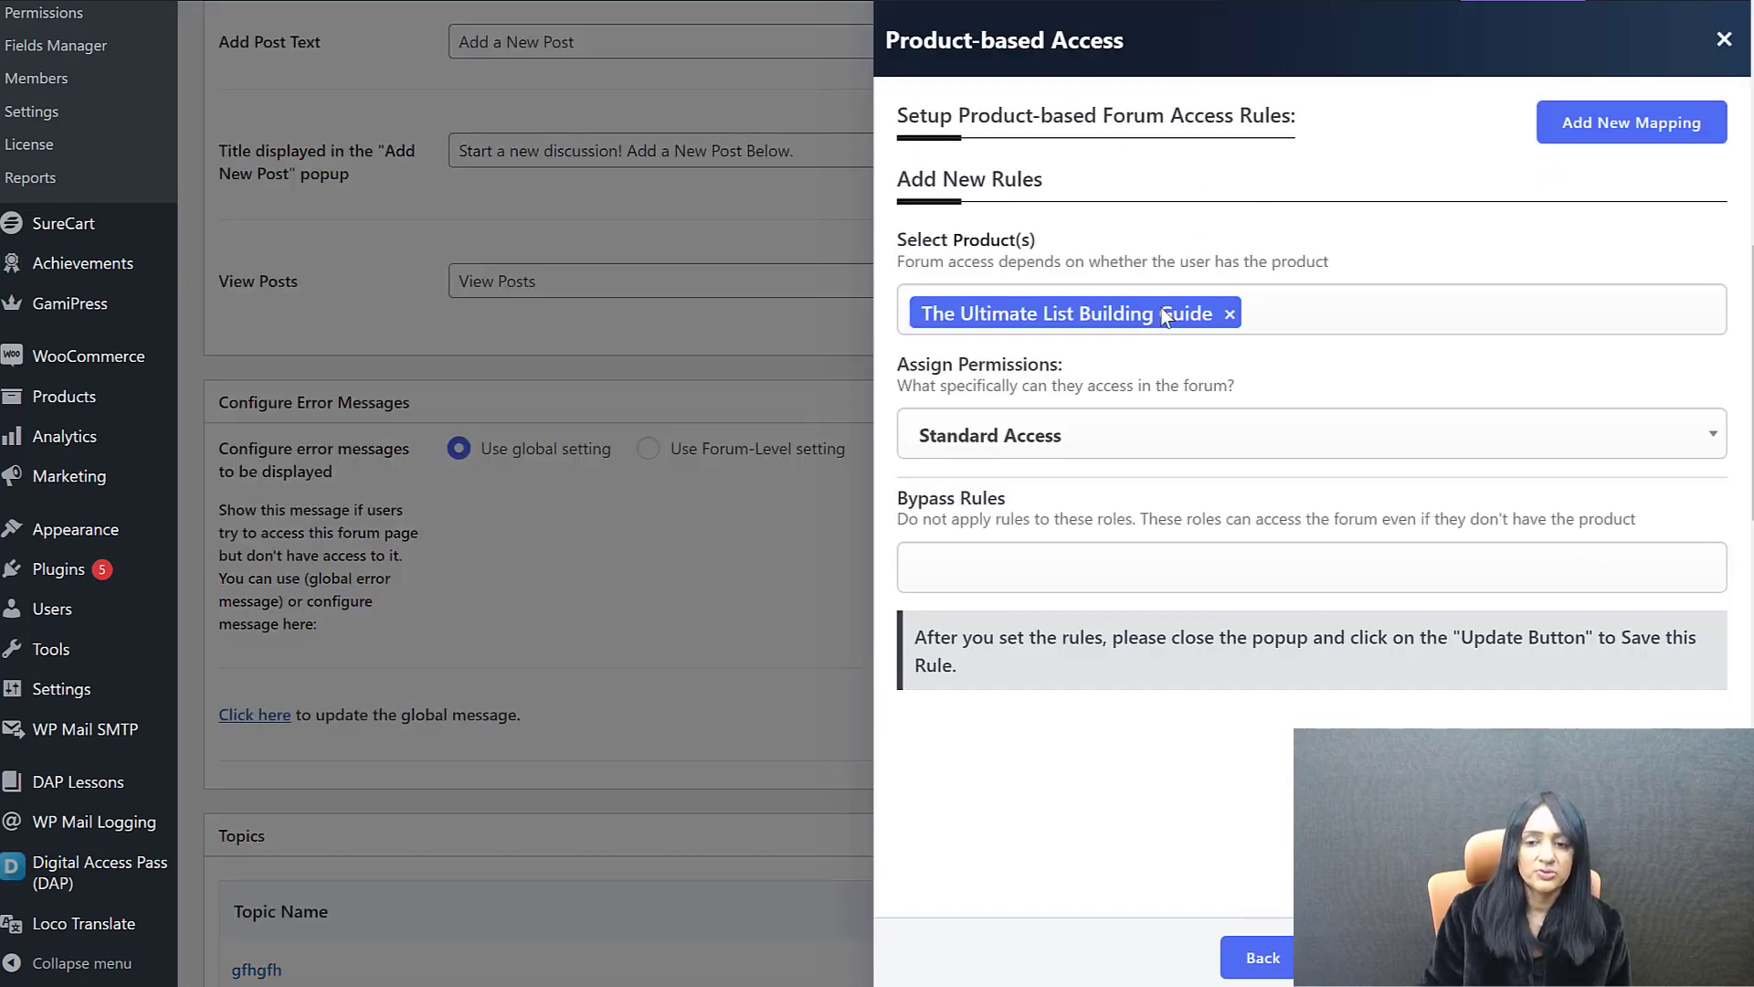
pyautogui.click(1298, 311)
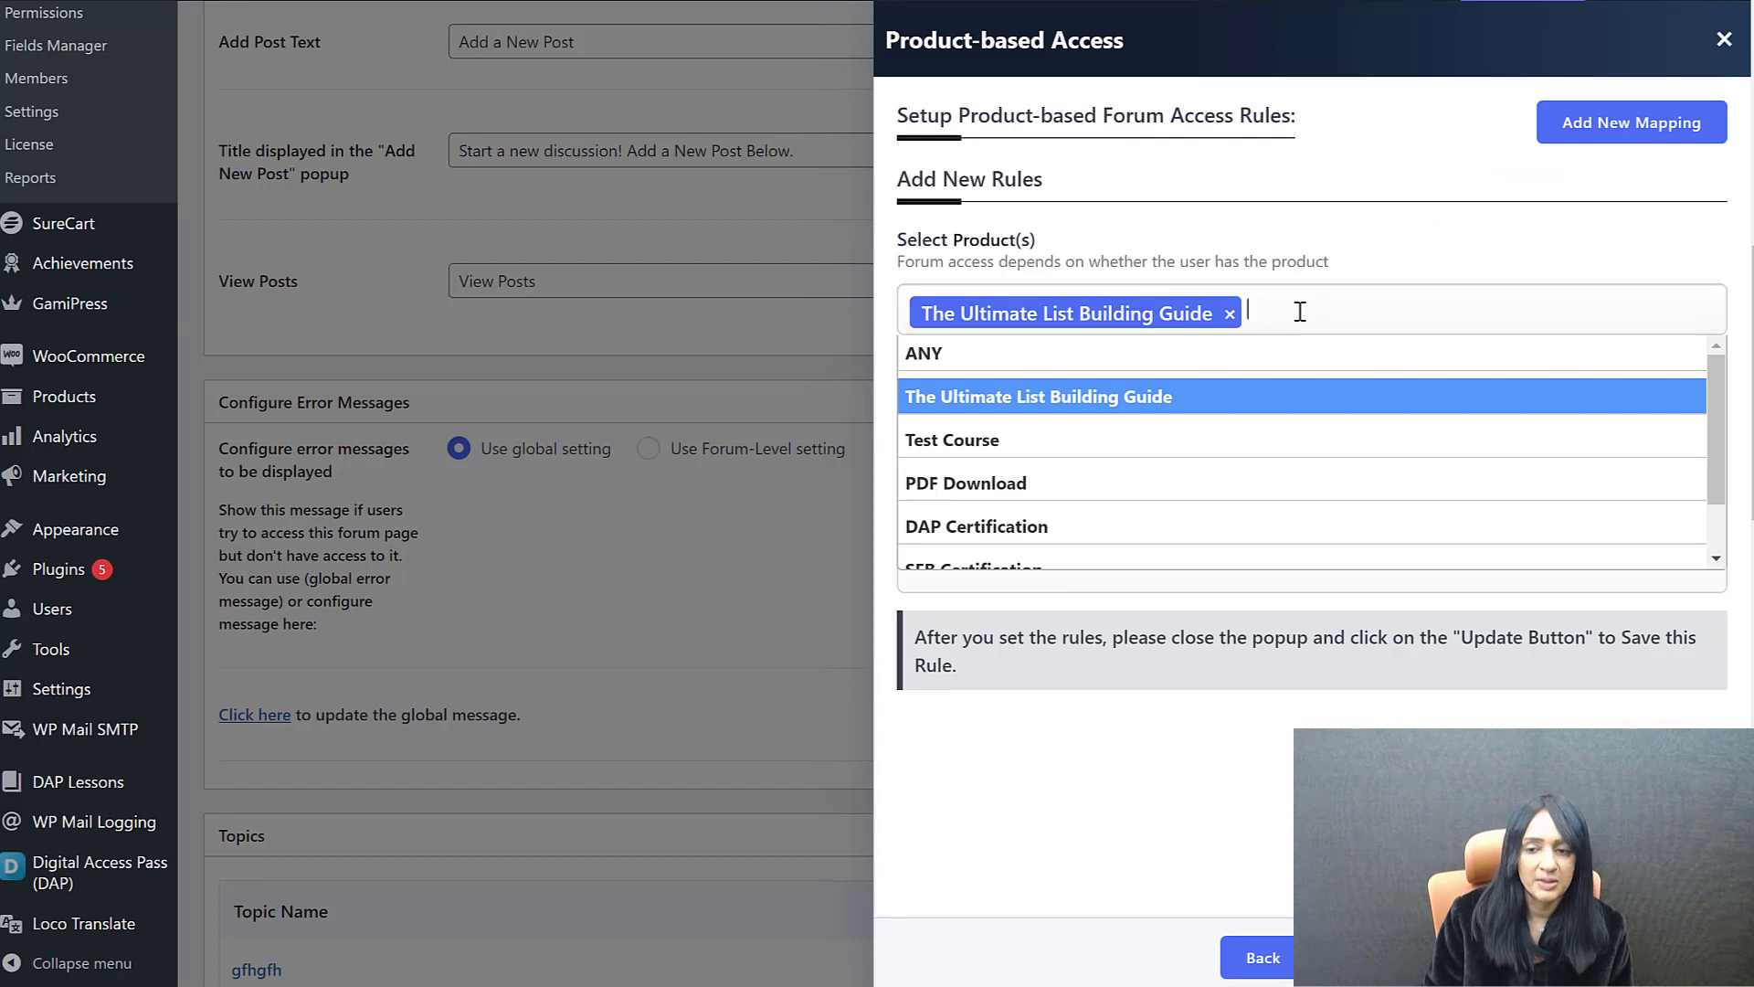
pyautogui.click(1193, 506)
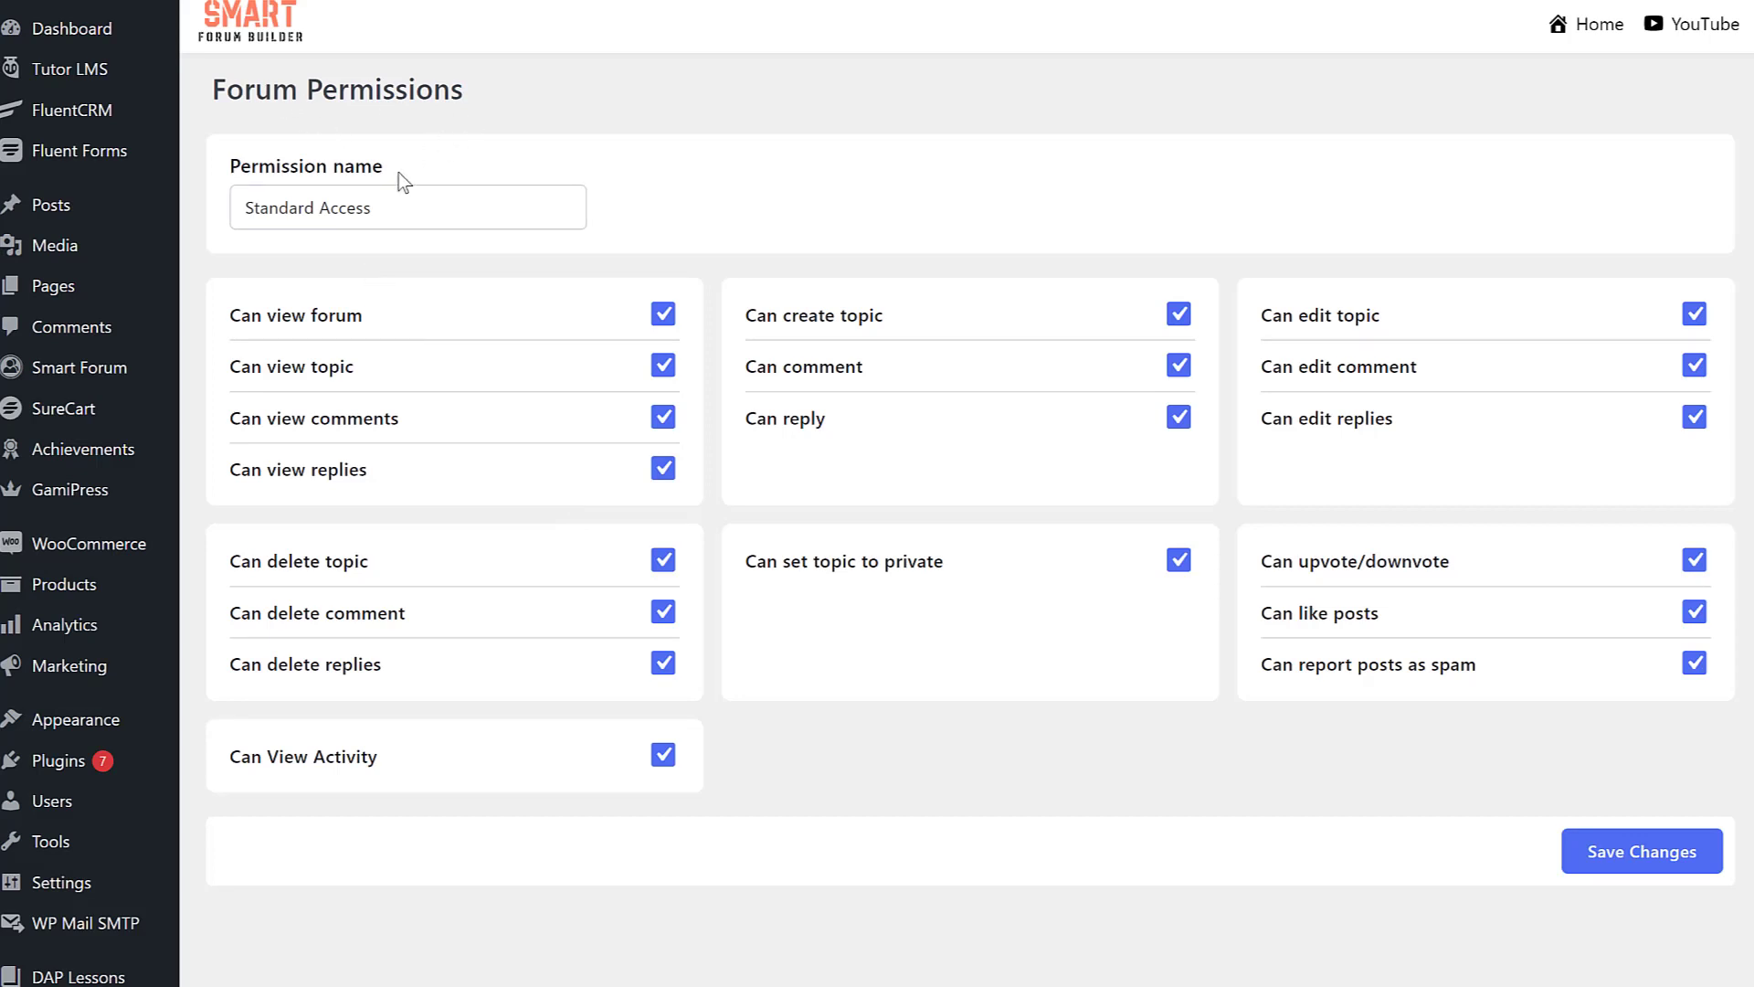
# Examine the name and individual forum, topic, comment and reply rights of the Standard Access permission, testing the Can view forum option.
pyautogui.moveTo(398, 194); pyautogui.dragTo(137, 215)
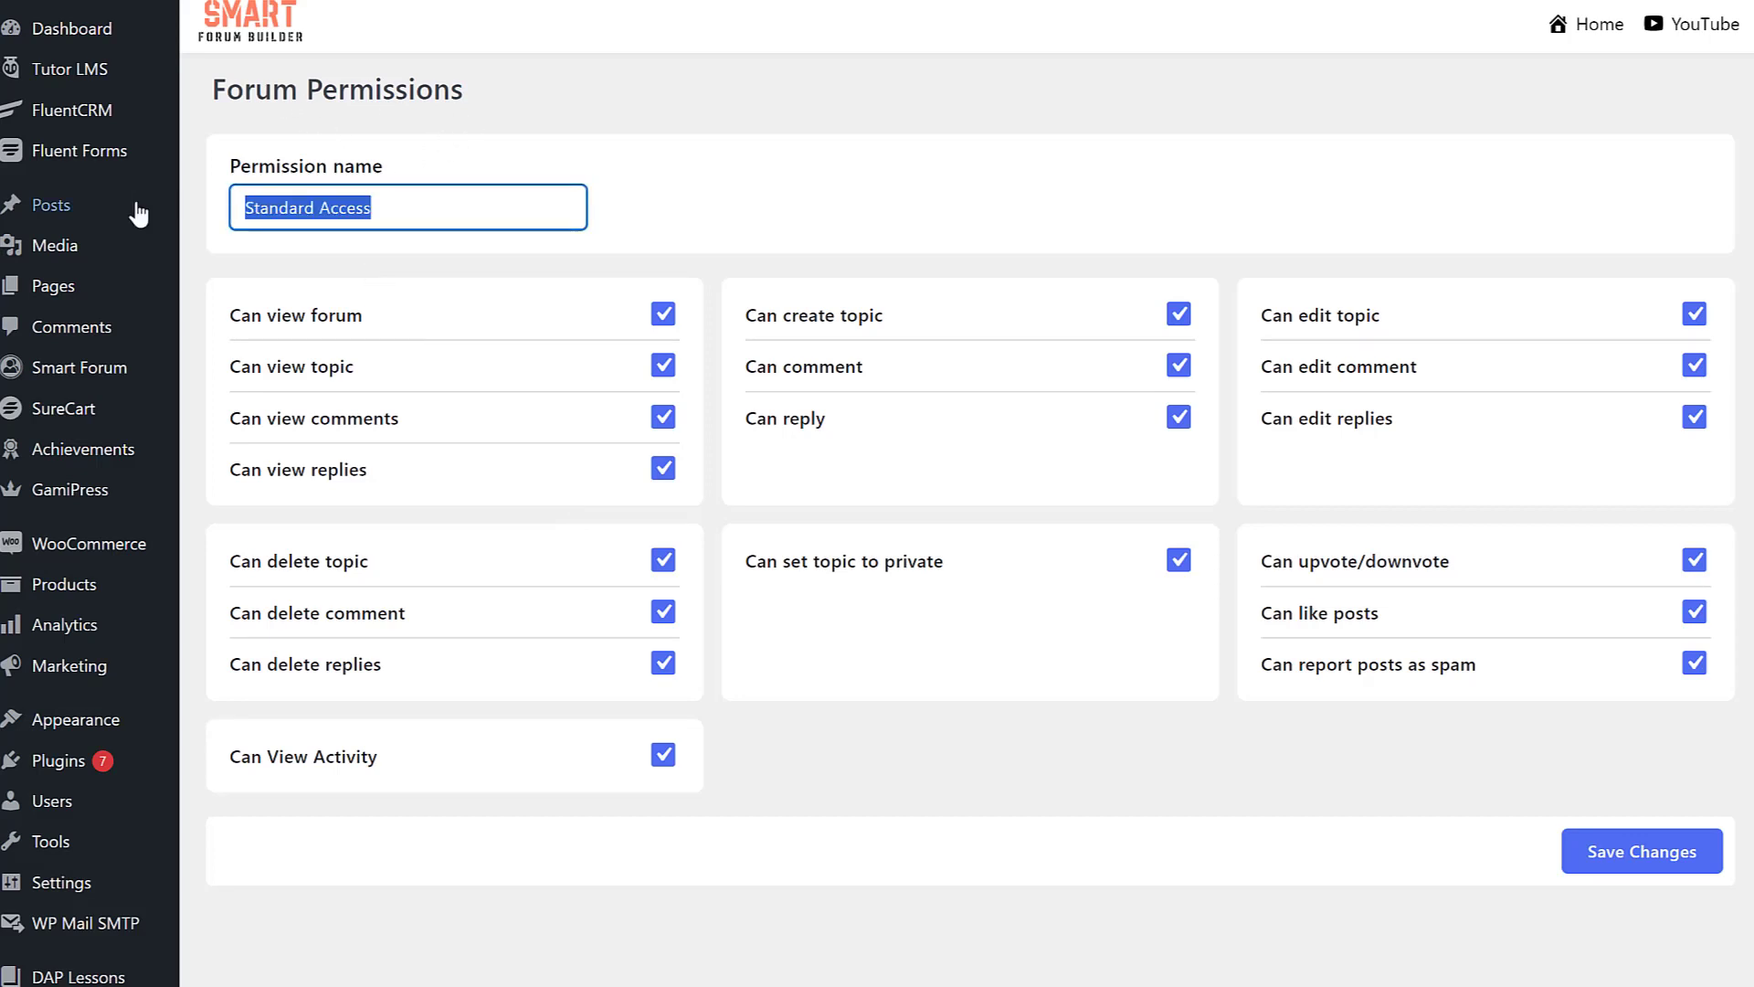
pyautogui.click(542, 833)
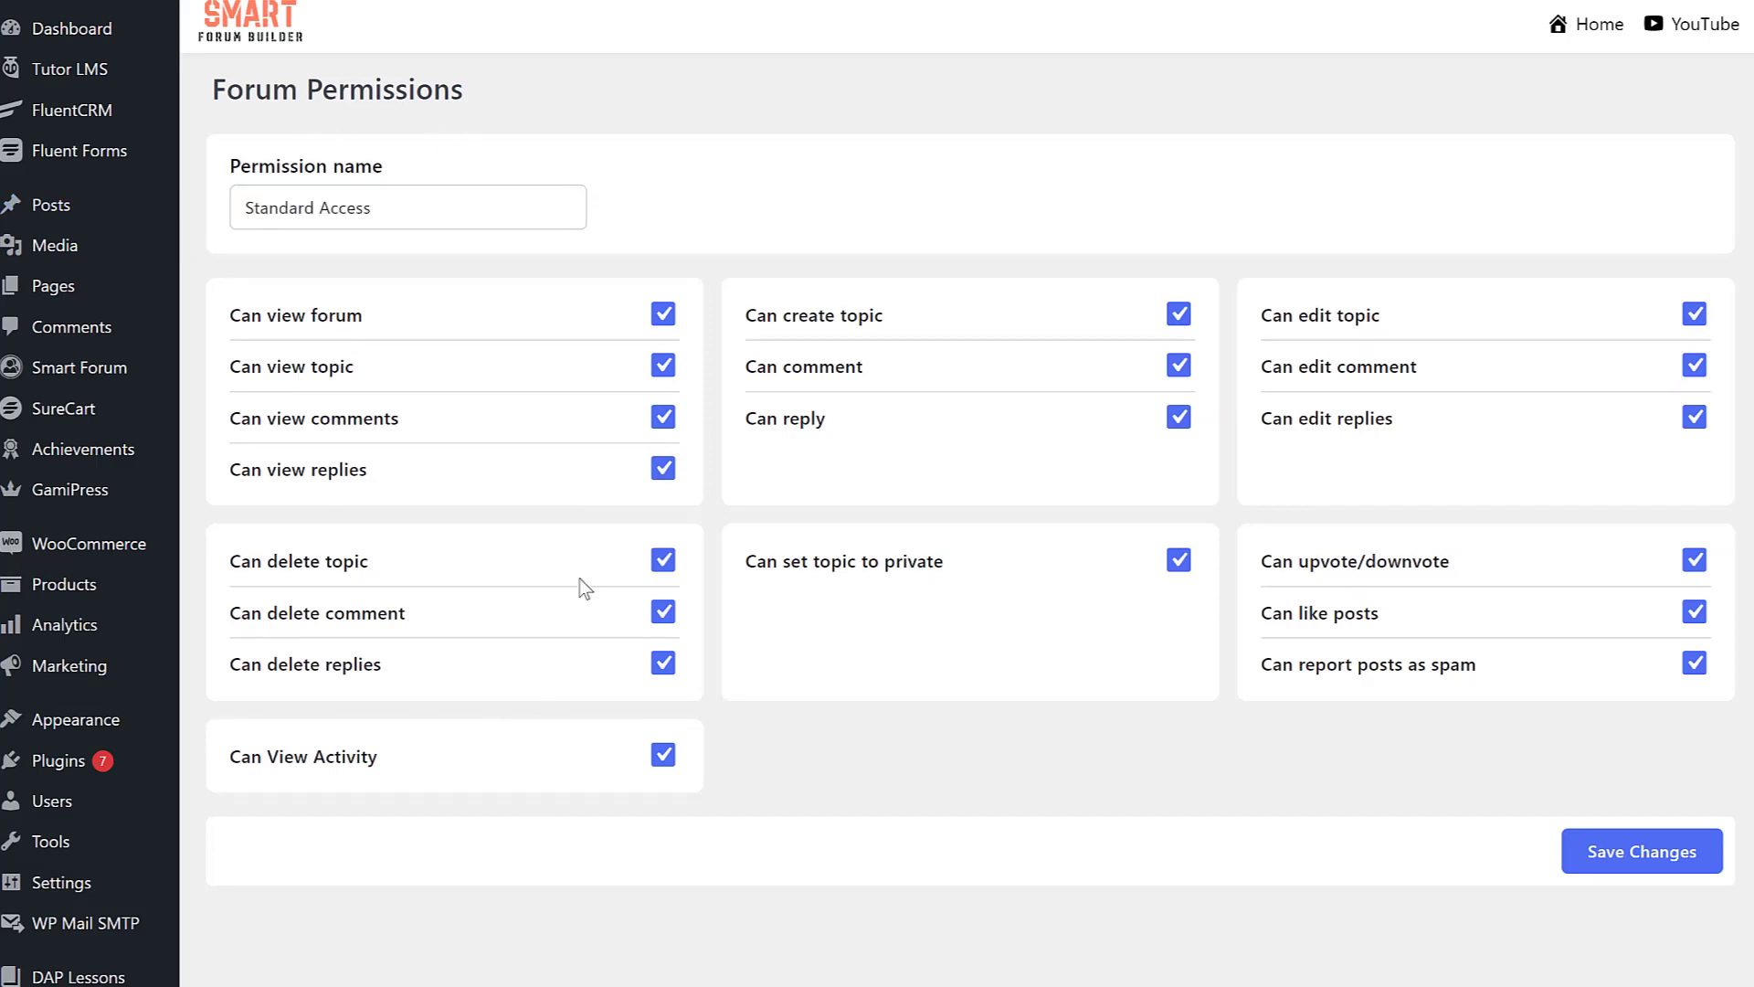
pyautogui.click(661, 322)
pyautogui.click(663, 320)
pyautogui.click(360, 212)
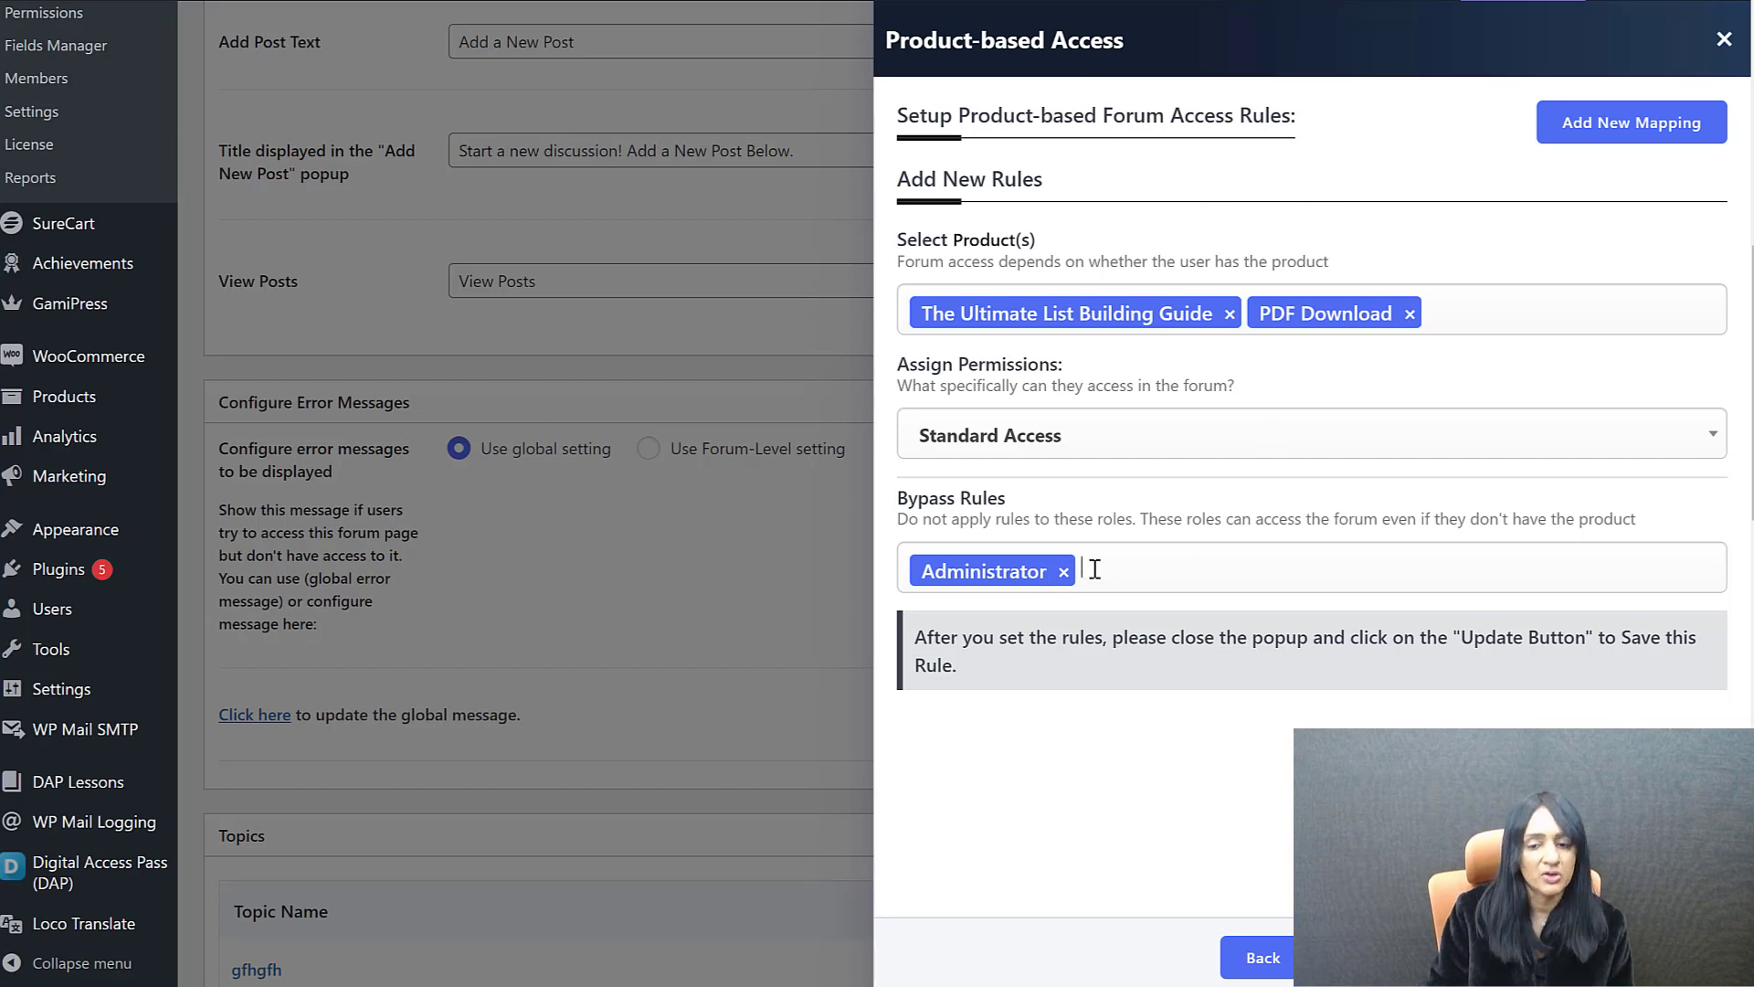
# Remove Administrator from the mapping's bypass rules, then save the product mapping and close the access rules.
pyautogui.click(1065, 573)
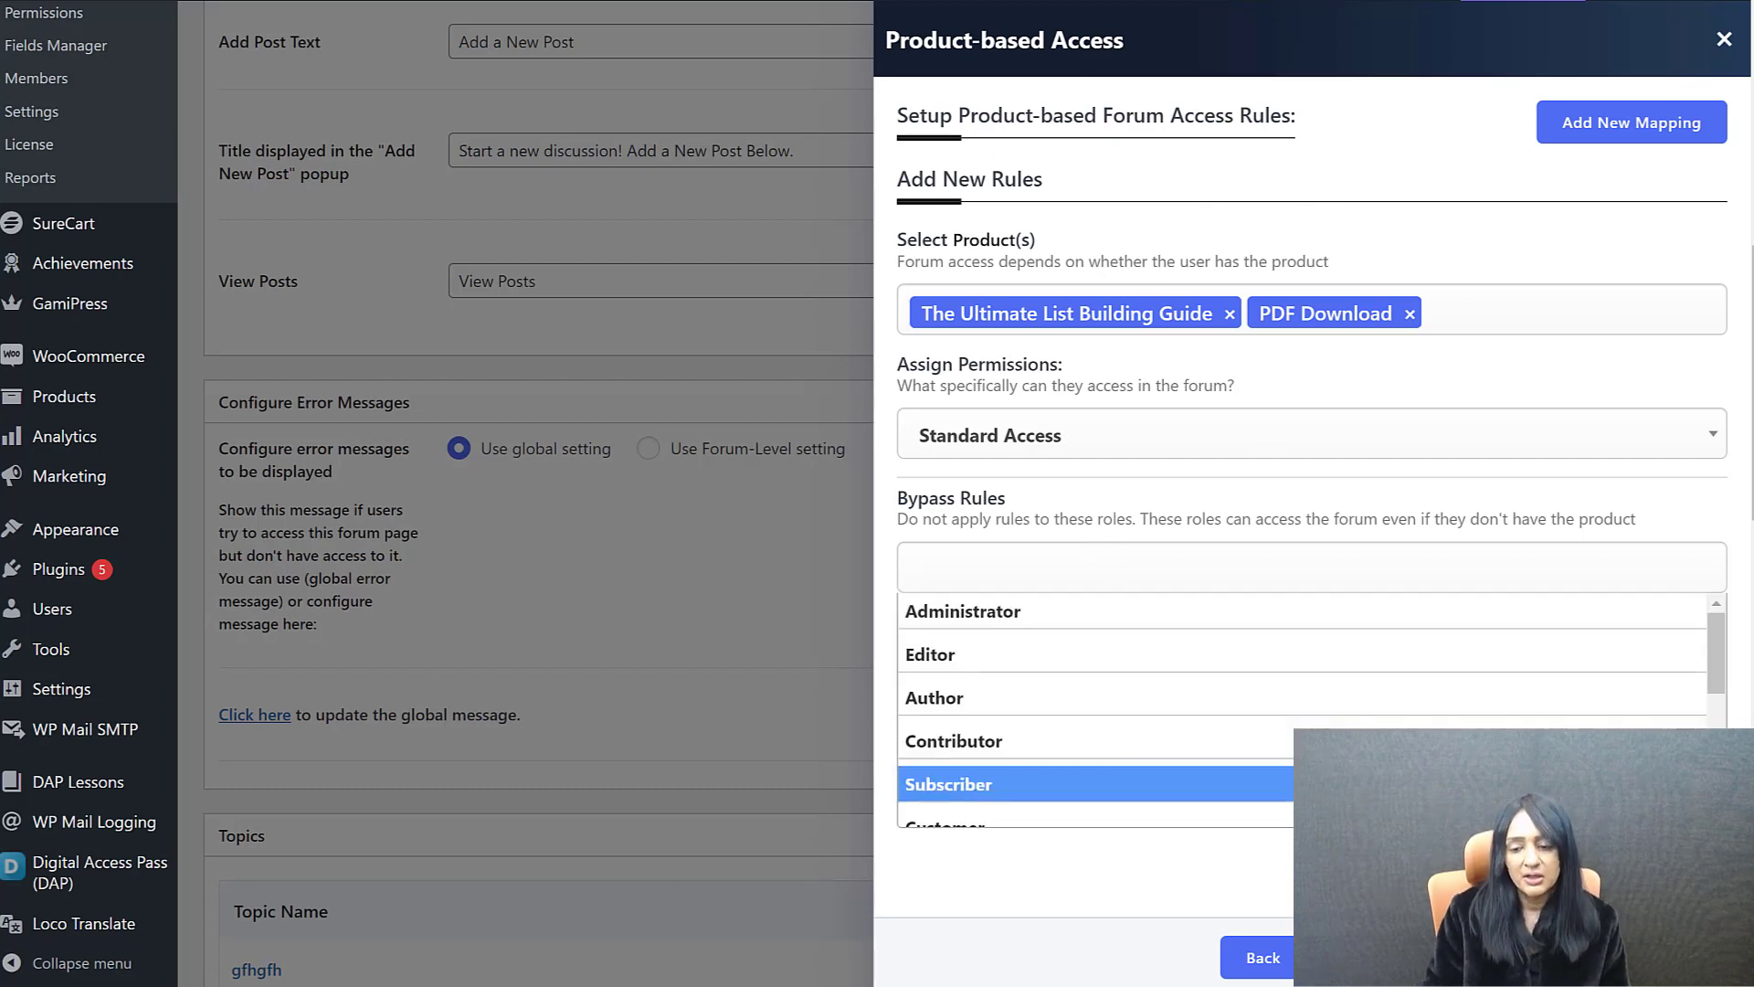
pyautogui.press('Escape')
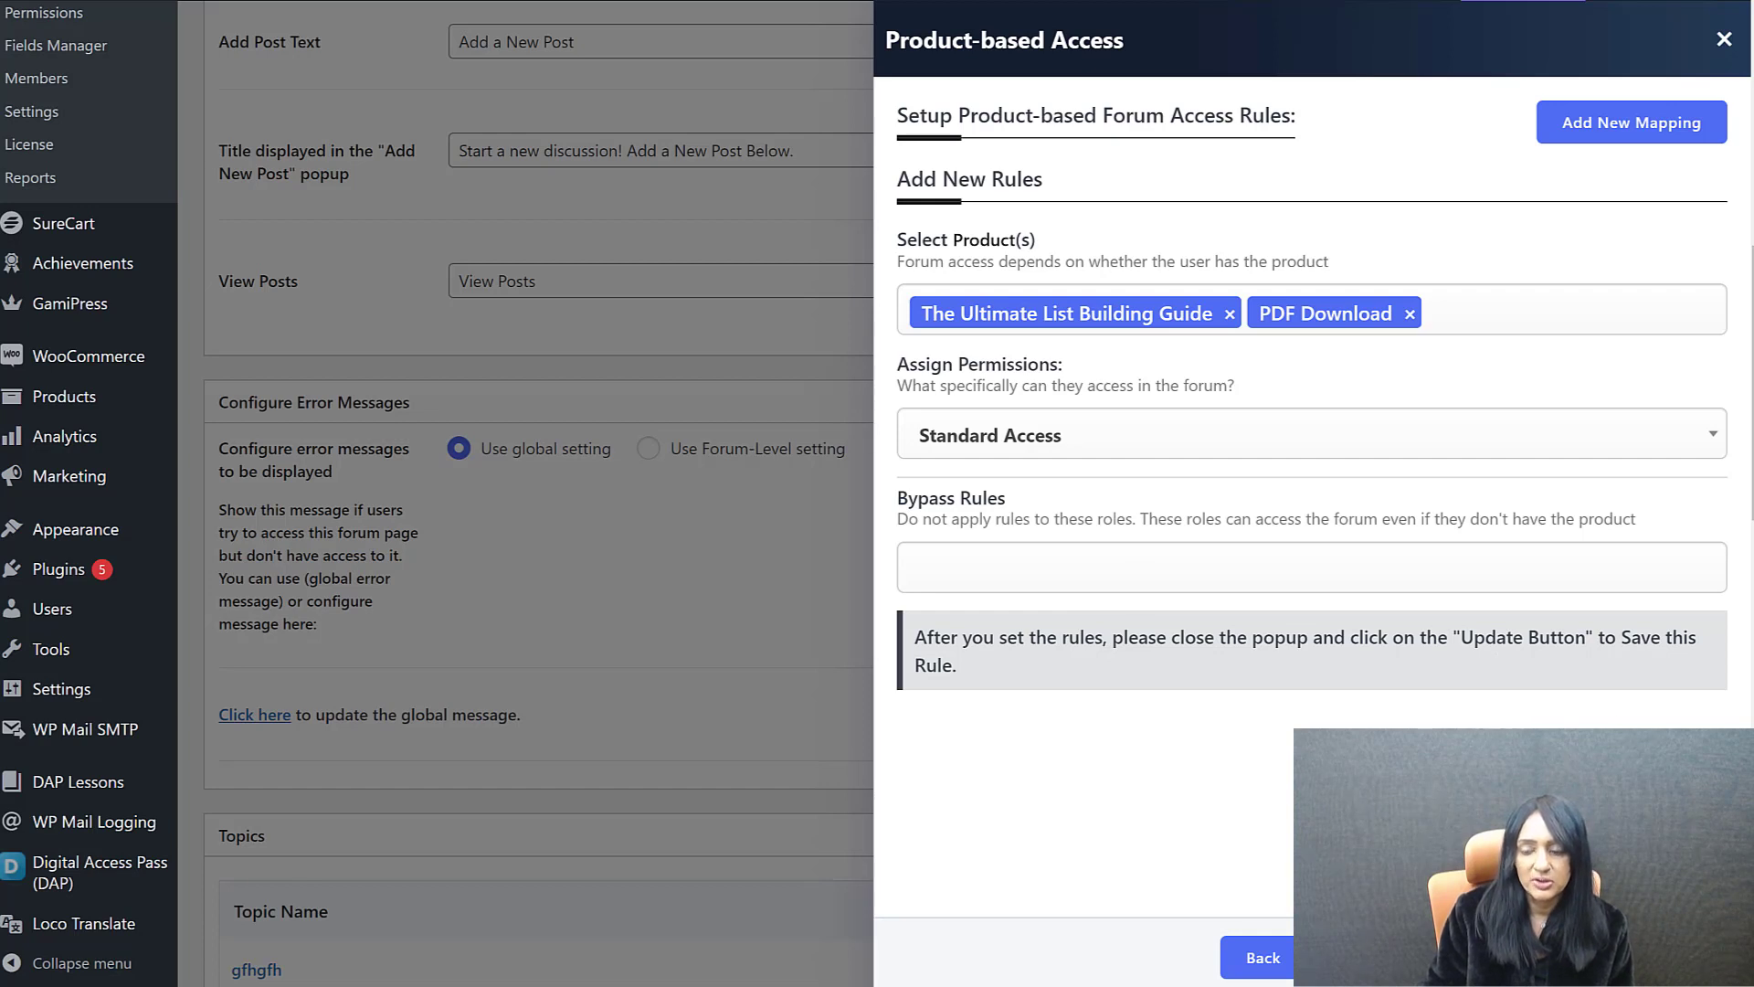
pyautogui.click(1361, 957)
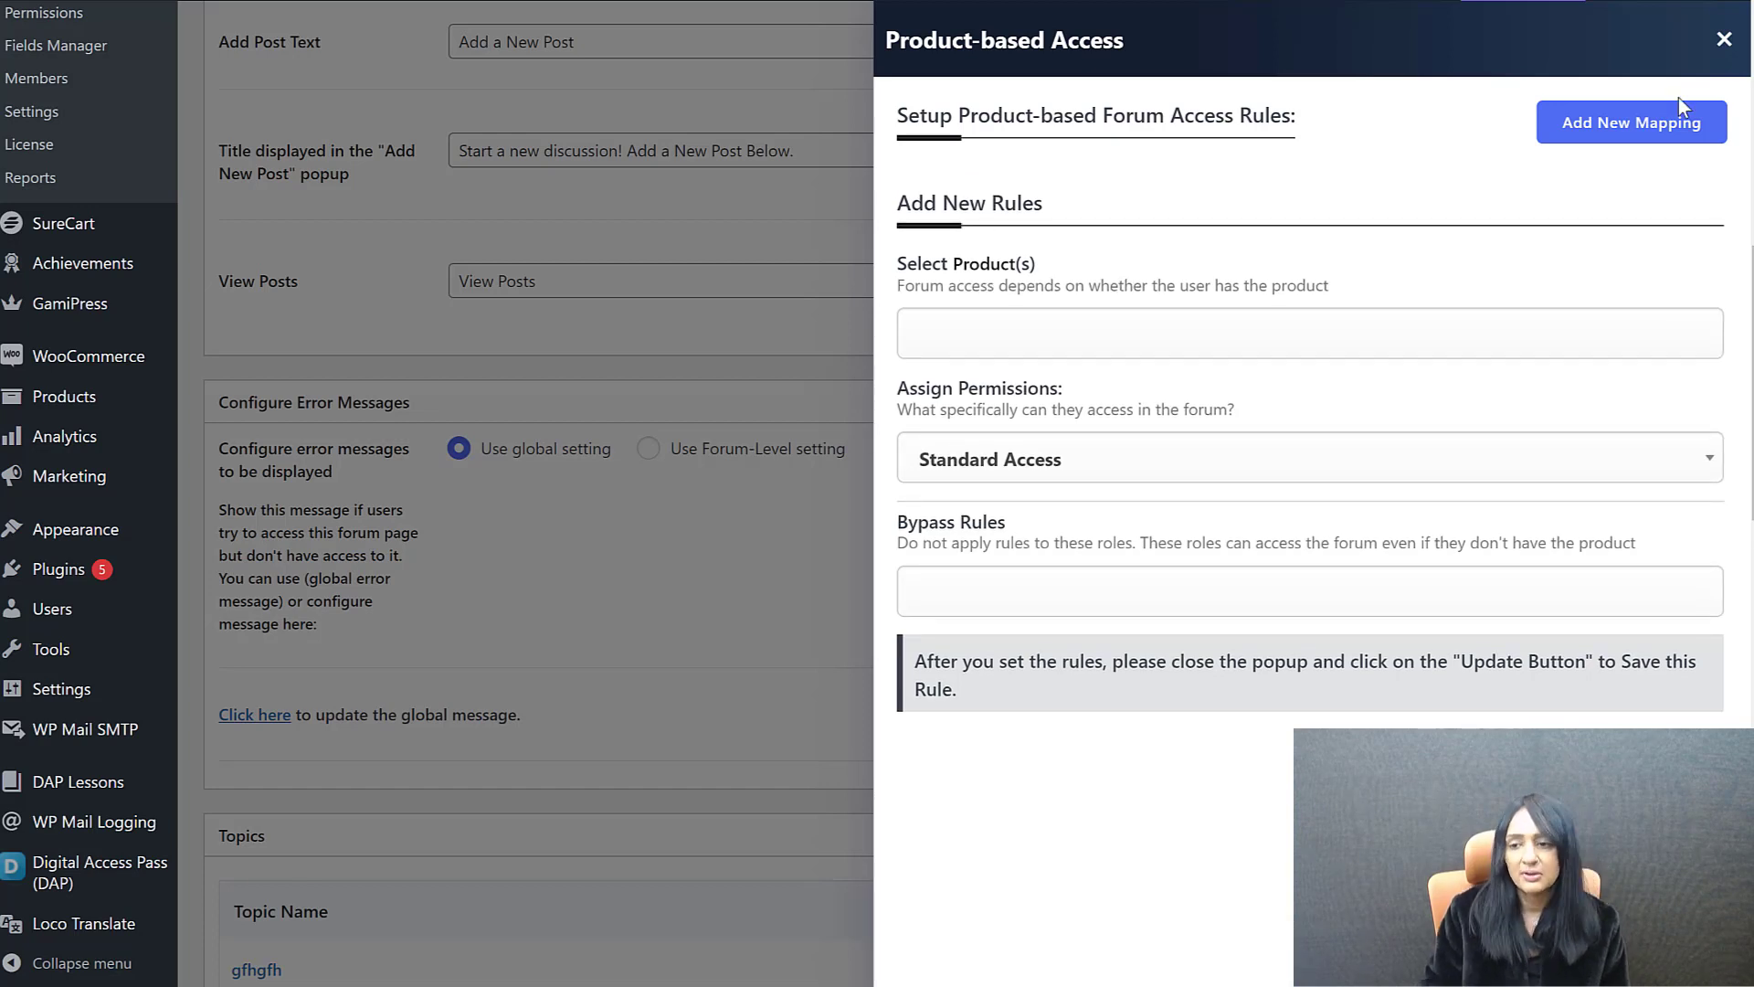
pyautogui.click(1721, 39)
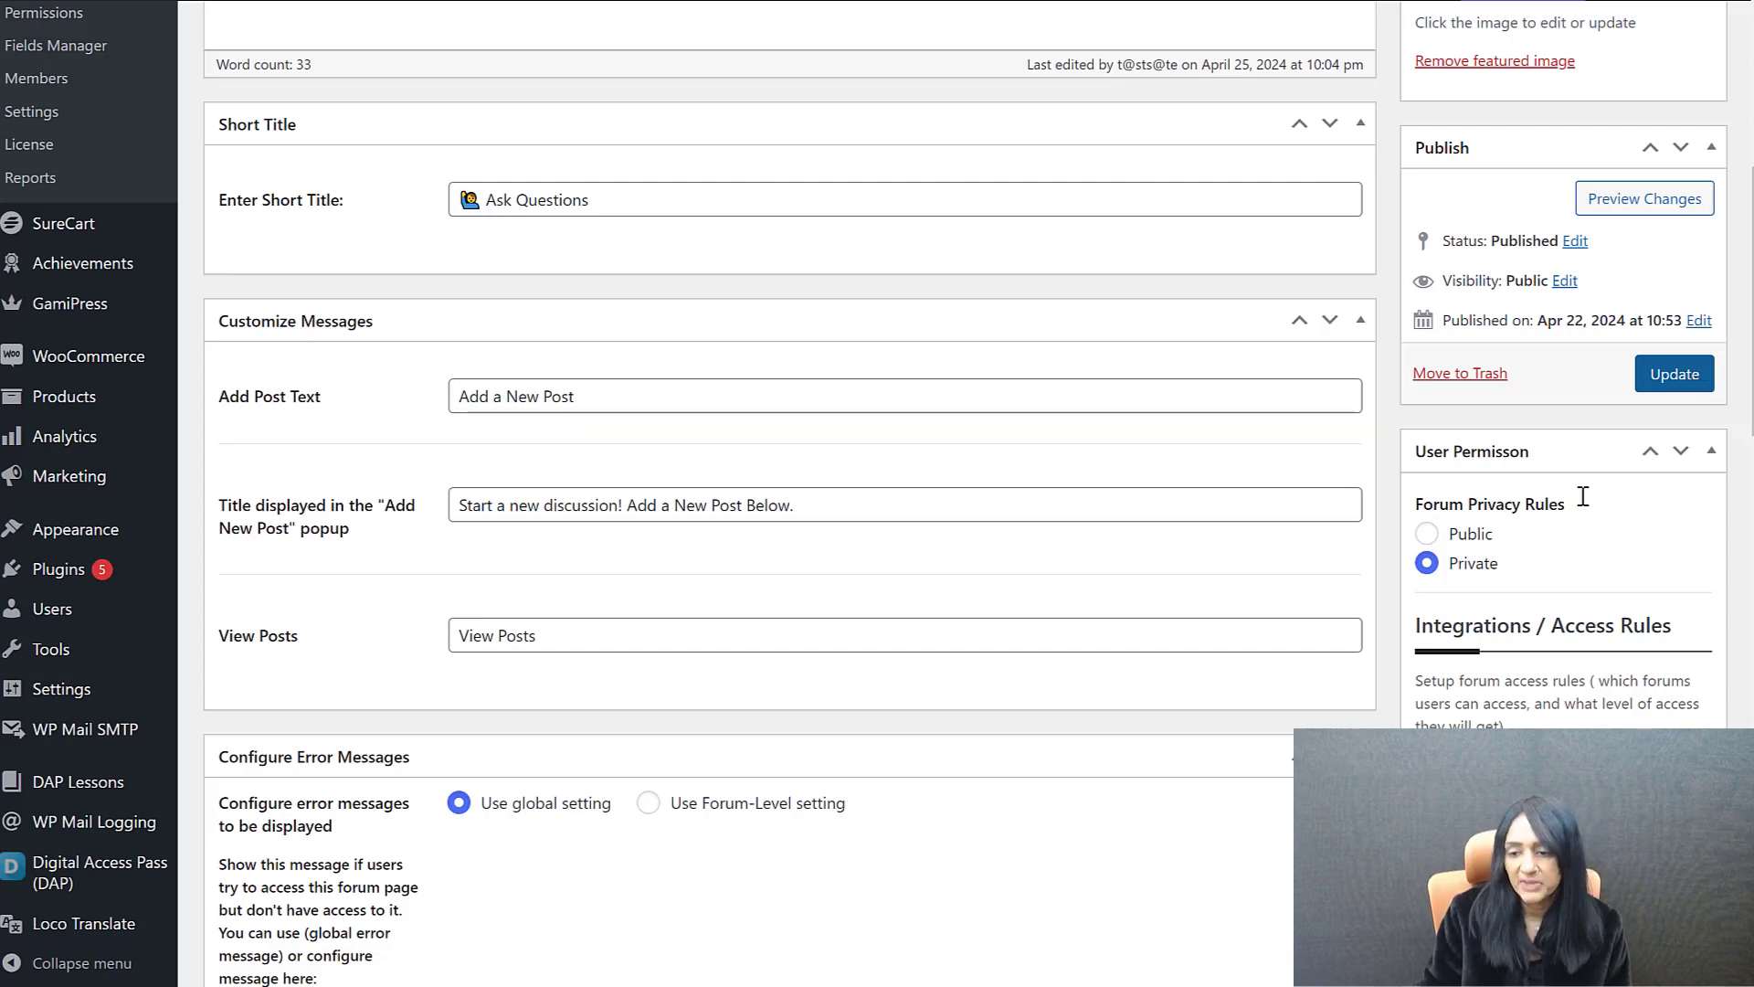
# Switch the forum's error messages to the forum-level setting and review the Not Logged-In and Logged-in but No Access messages.
pyautogui.scroll(-1, 1554, 484)
pyautogui.scroll(-1, 1279, 444)
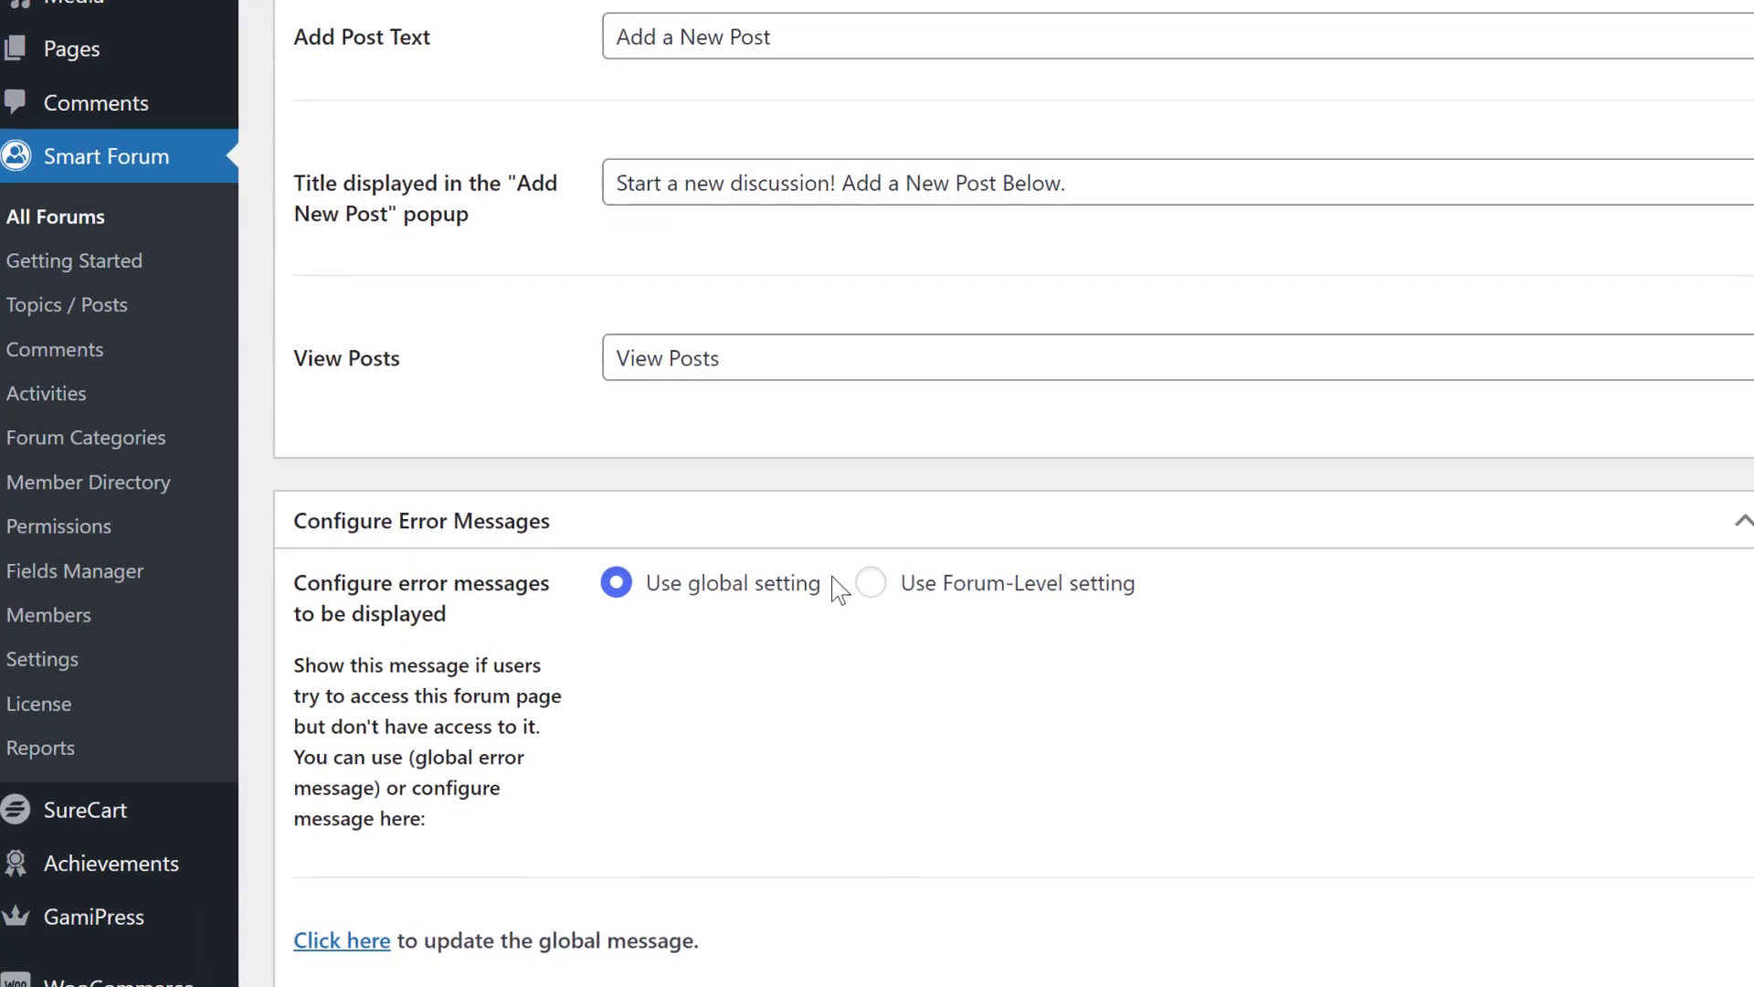
pyautogui.click(878, 579)
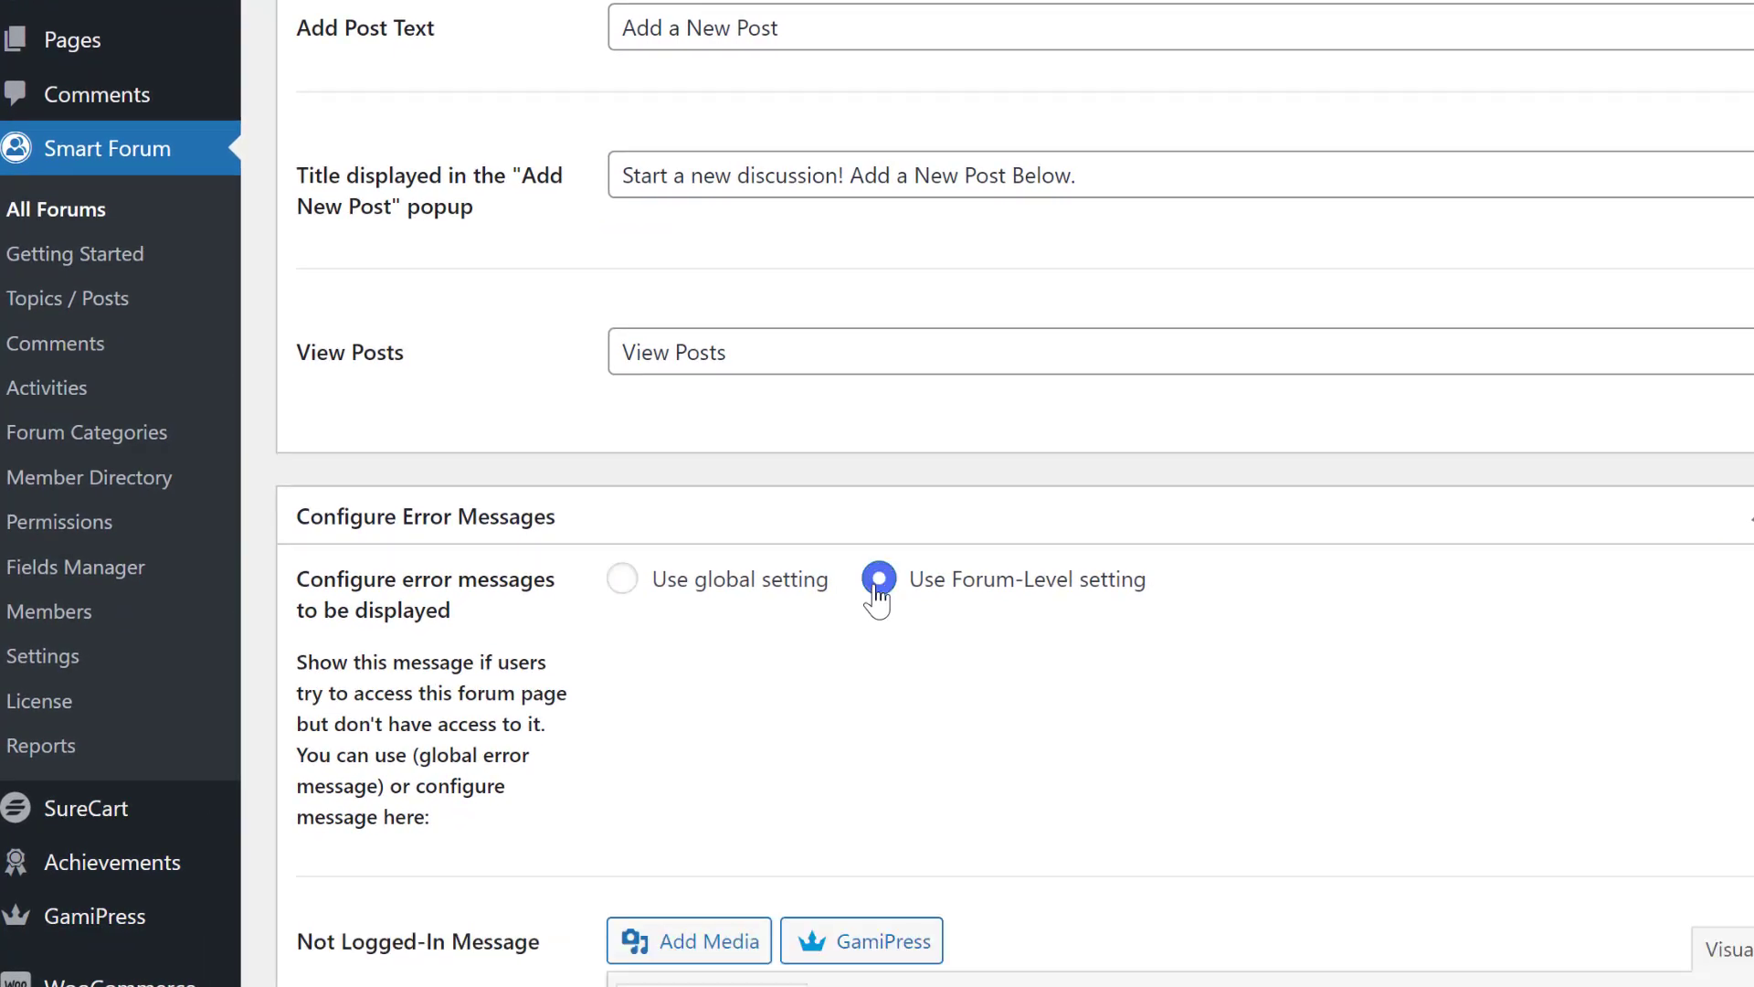
pyautogui.scroll(-2, 1080, 585)
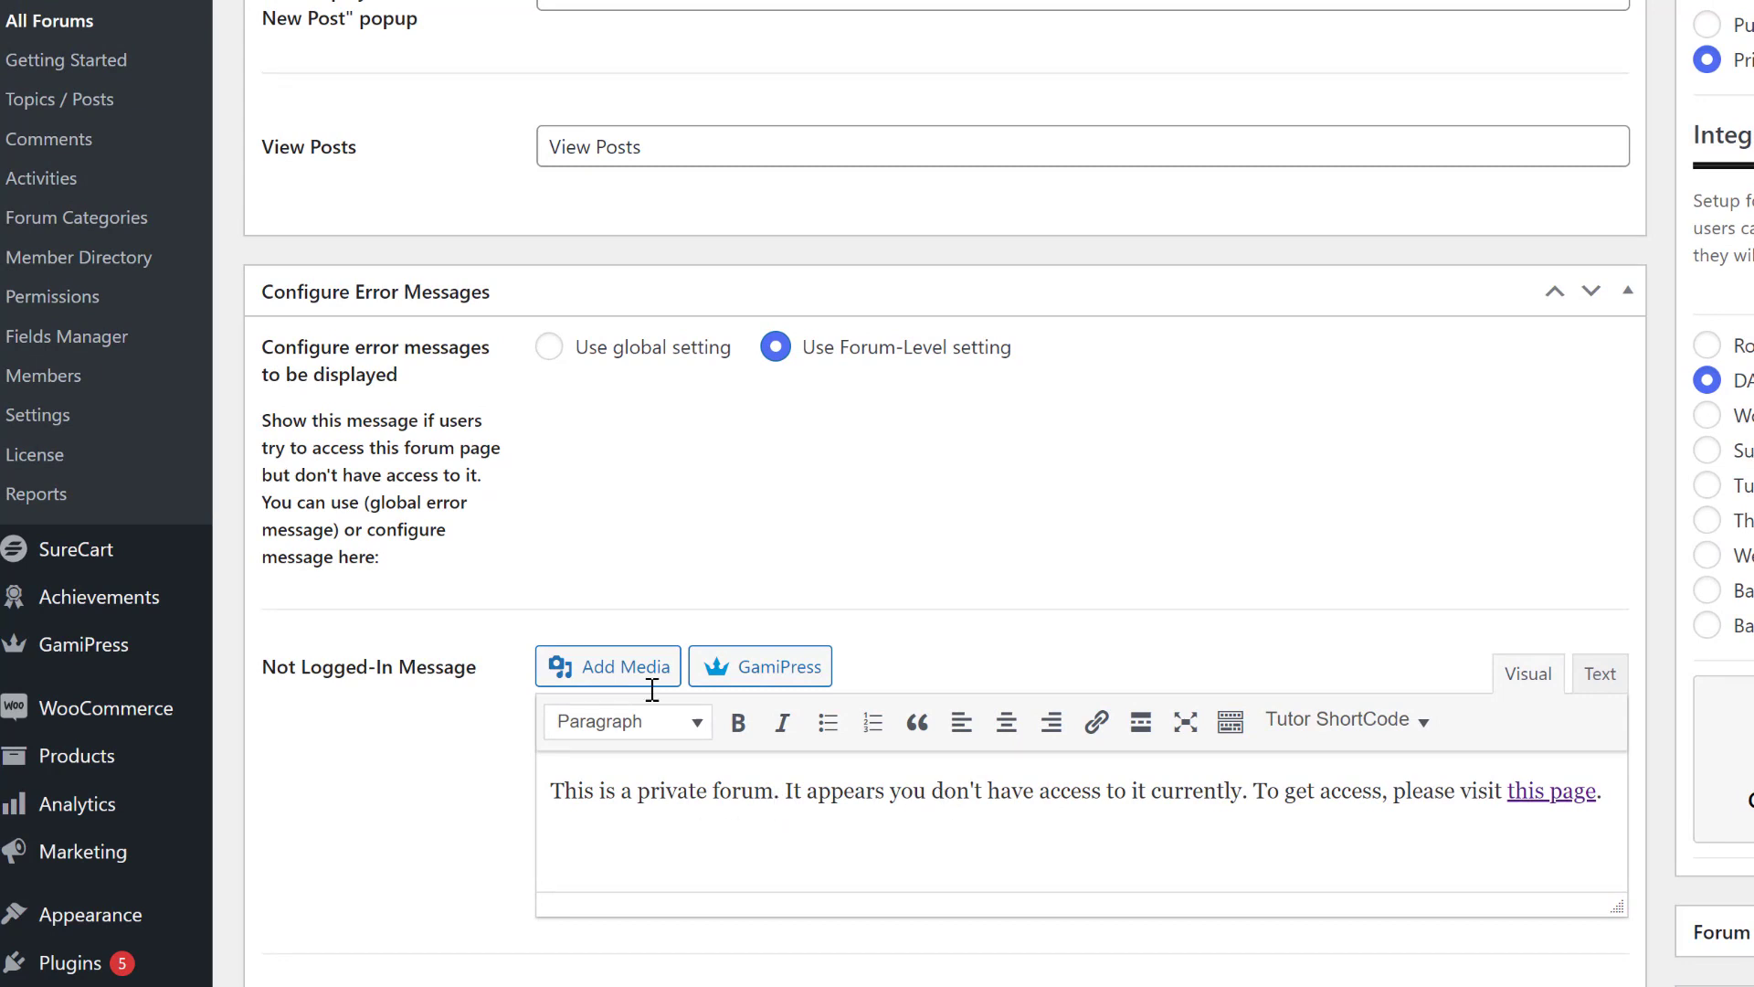
pyautogui.scroll(-2, 614, 639)
pyautogui.scroll(-2, 614, 634)
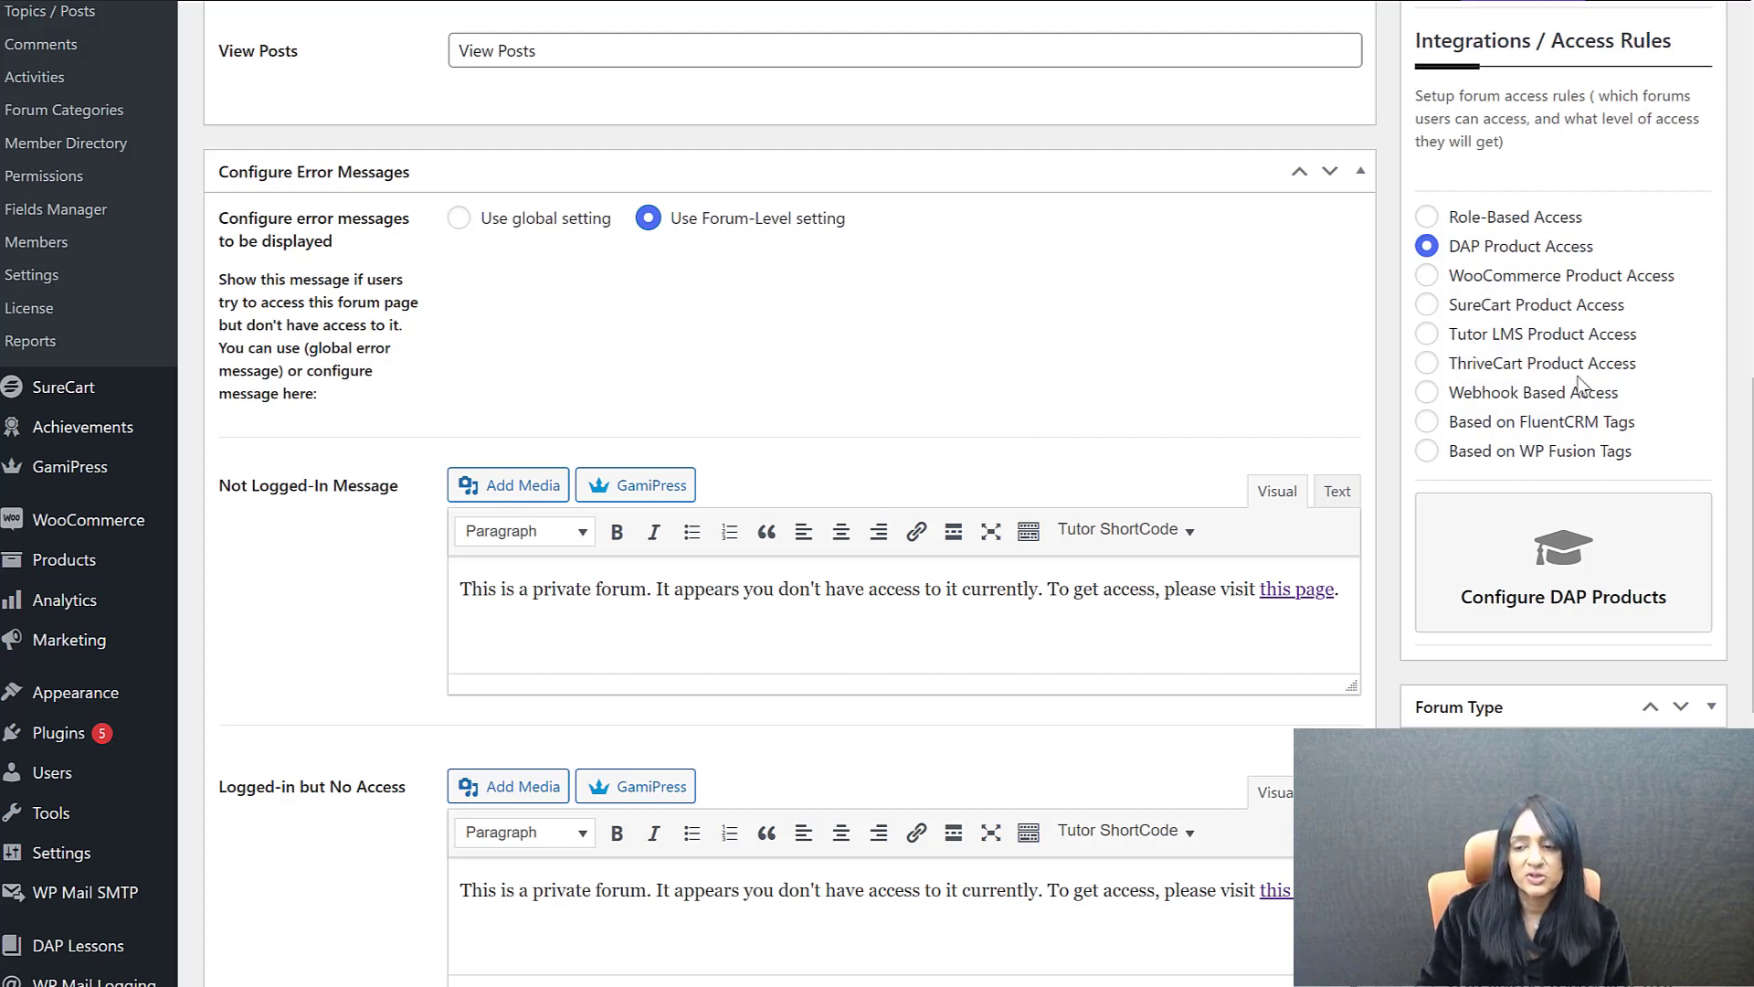
# View the WooCommerce Product Access mapping and change the forum's access rule to SureCart Product Access.
pyautogui.click(1429, 276)
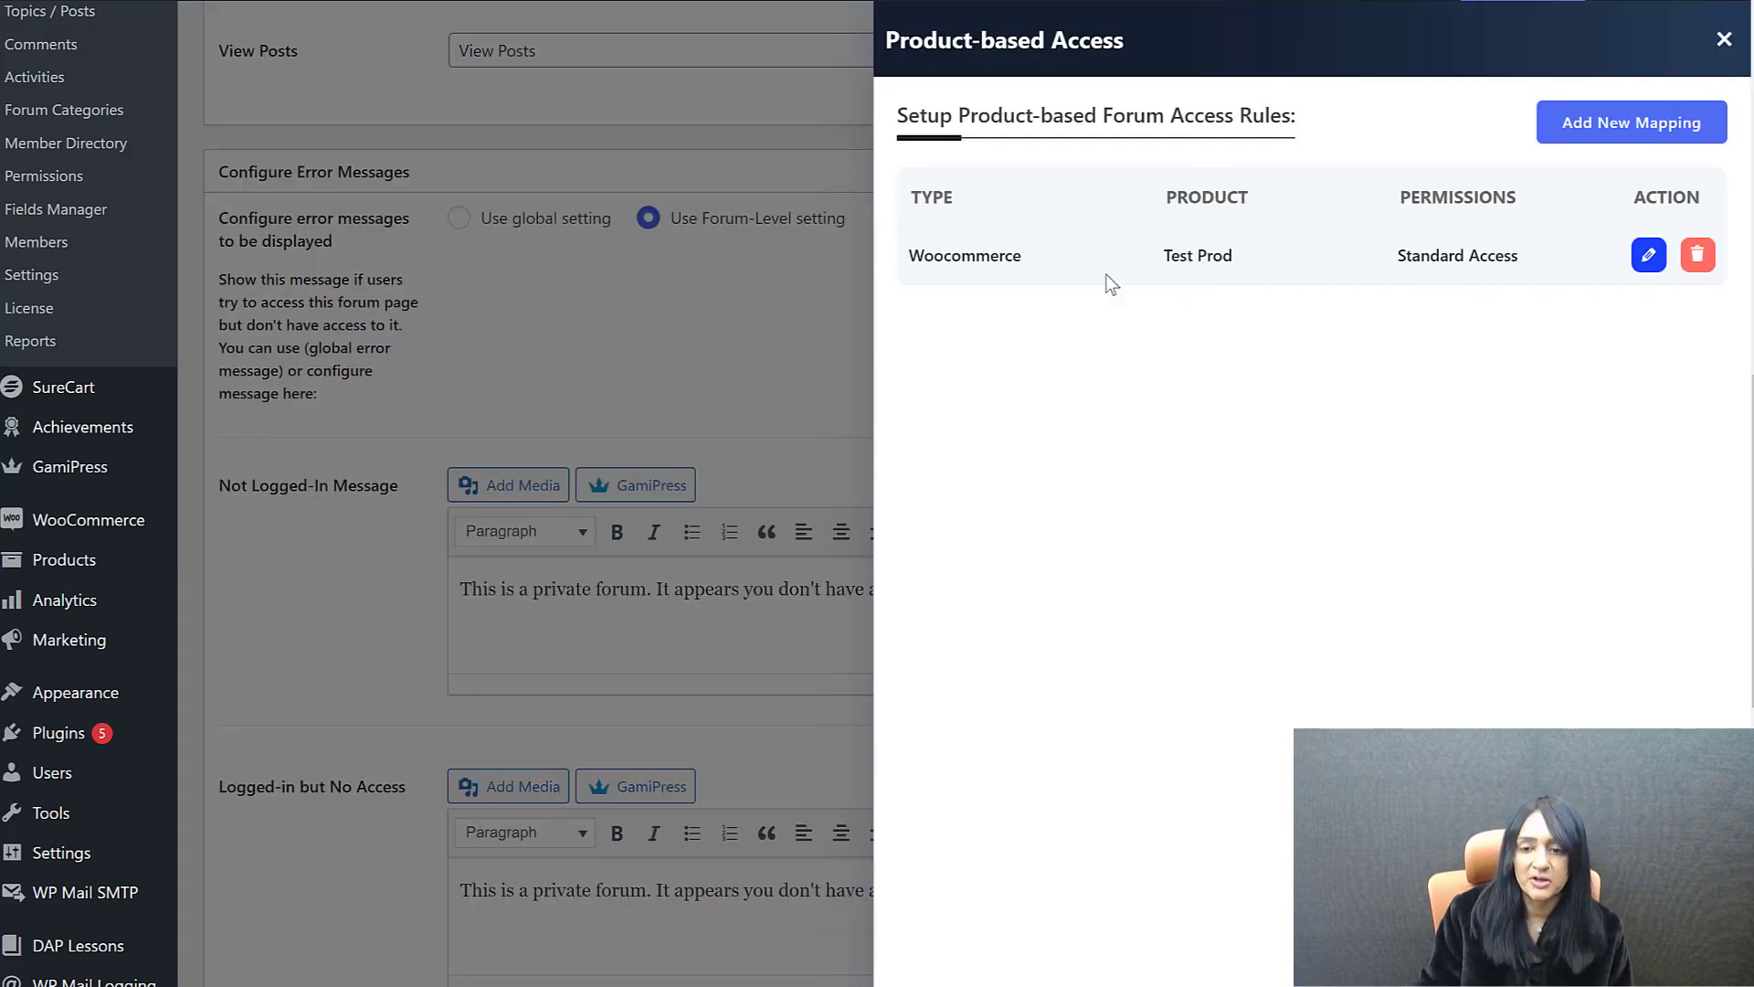
pyautogui.click(1724, 43)
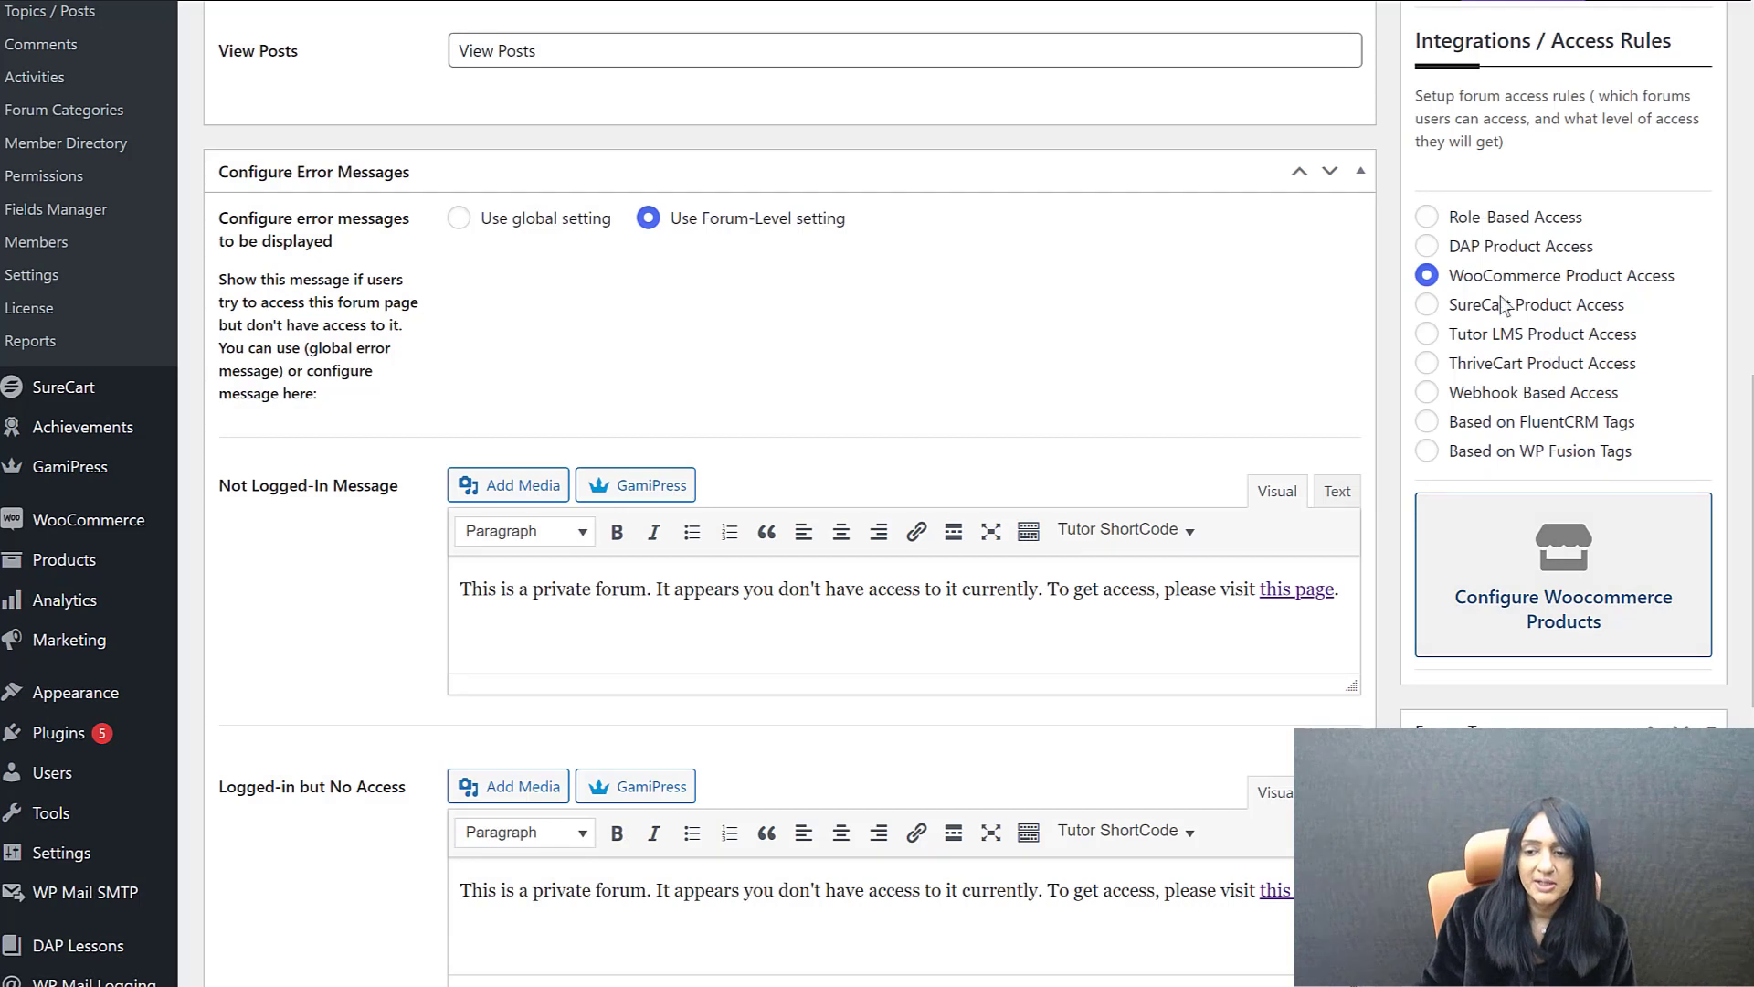
pyautogui.click(1429, 307)
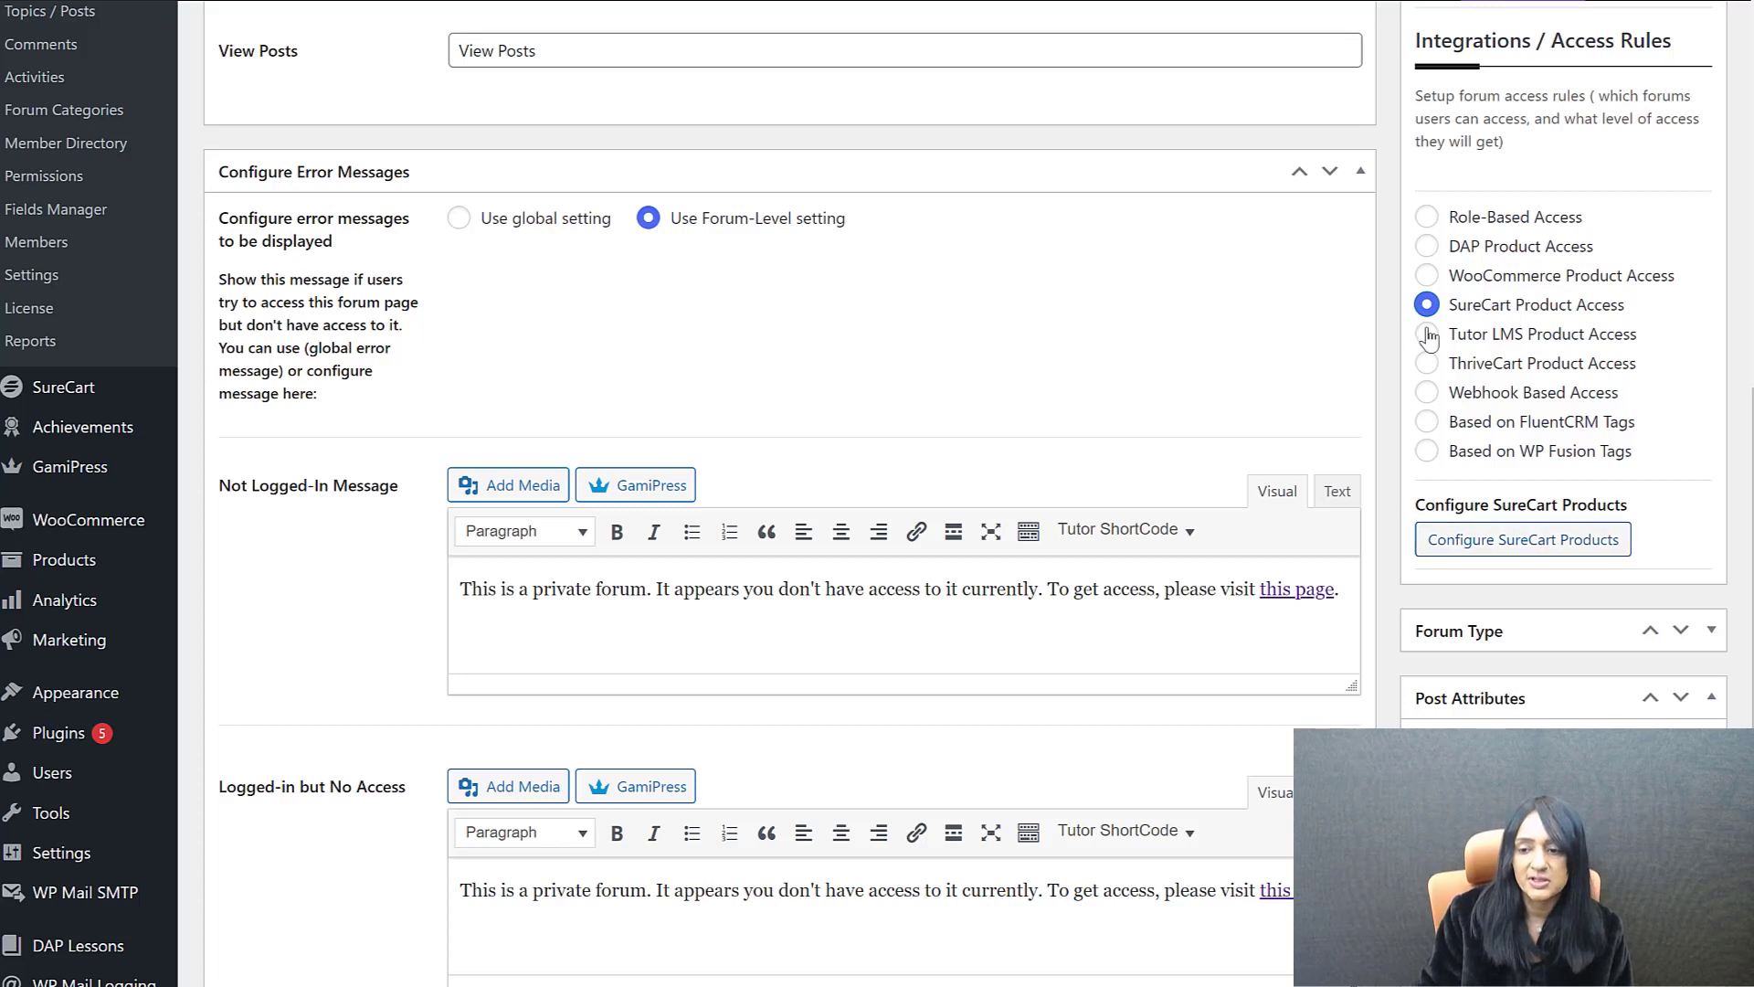
# Base access on FluentCRM tags, add newtag to the Tag1 mapping, view the permission choices, and close the mapping without saving.
pyautogui.click(1583, 425)
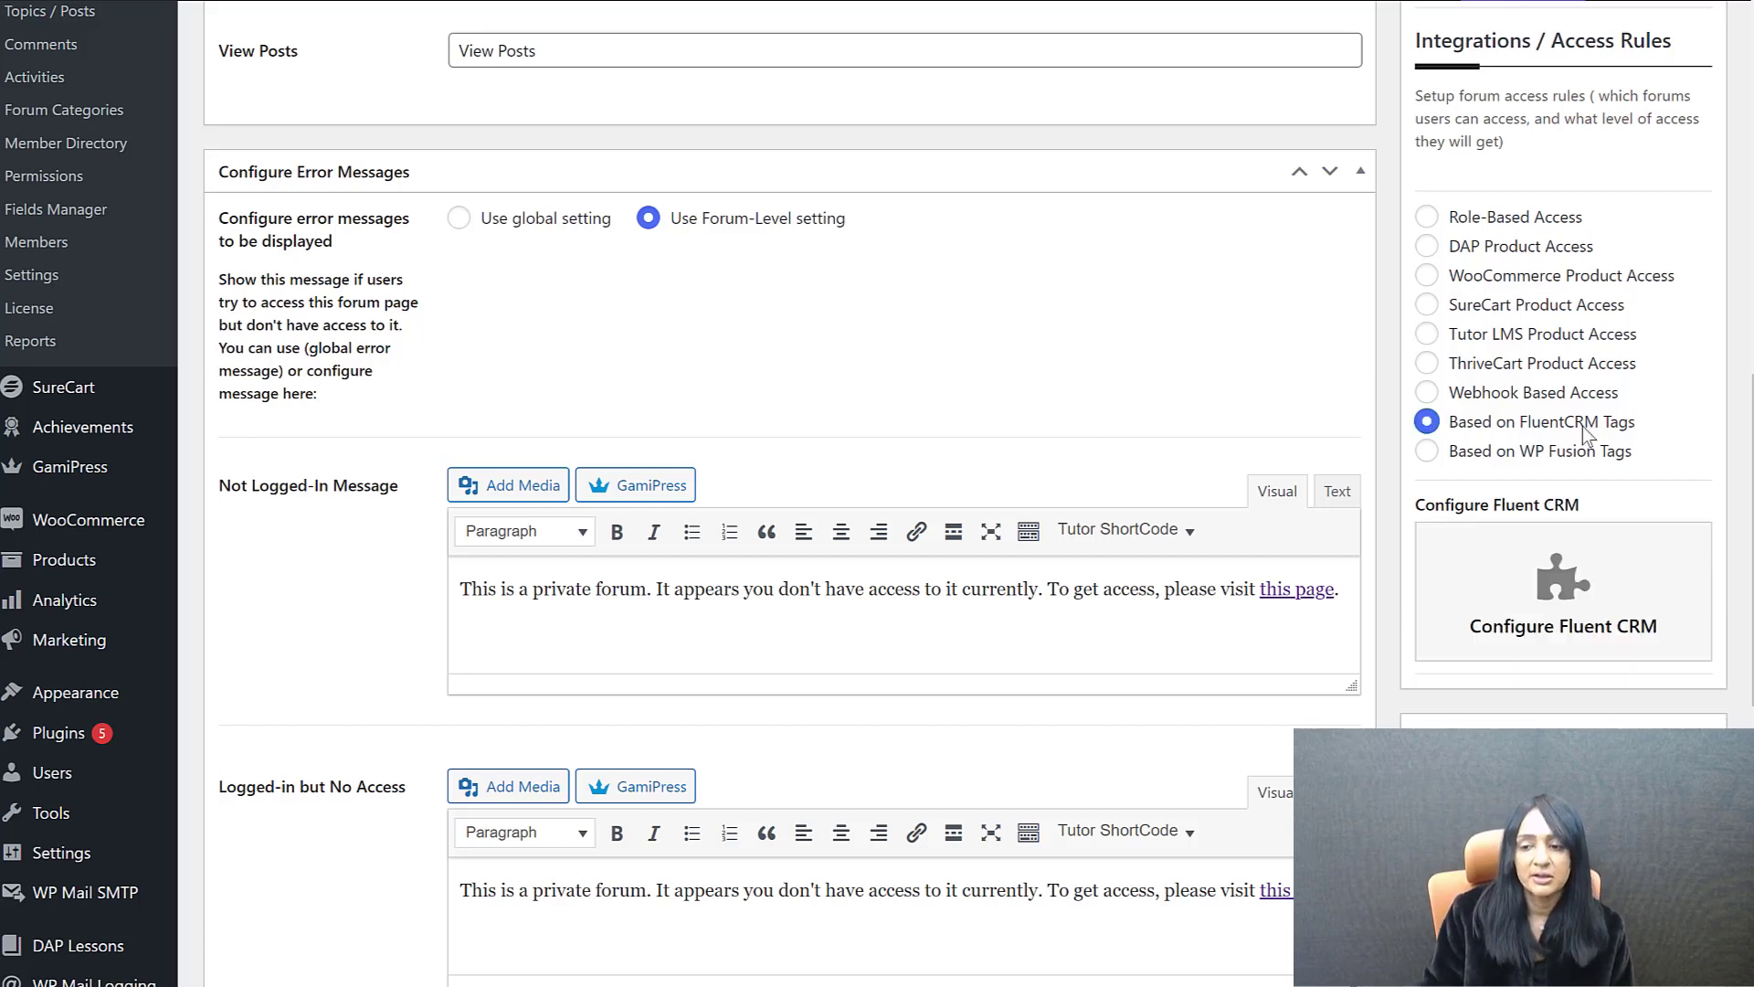
pyautogui.click(1578, 610)
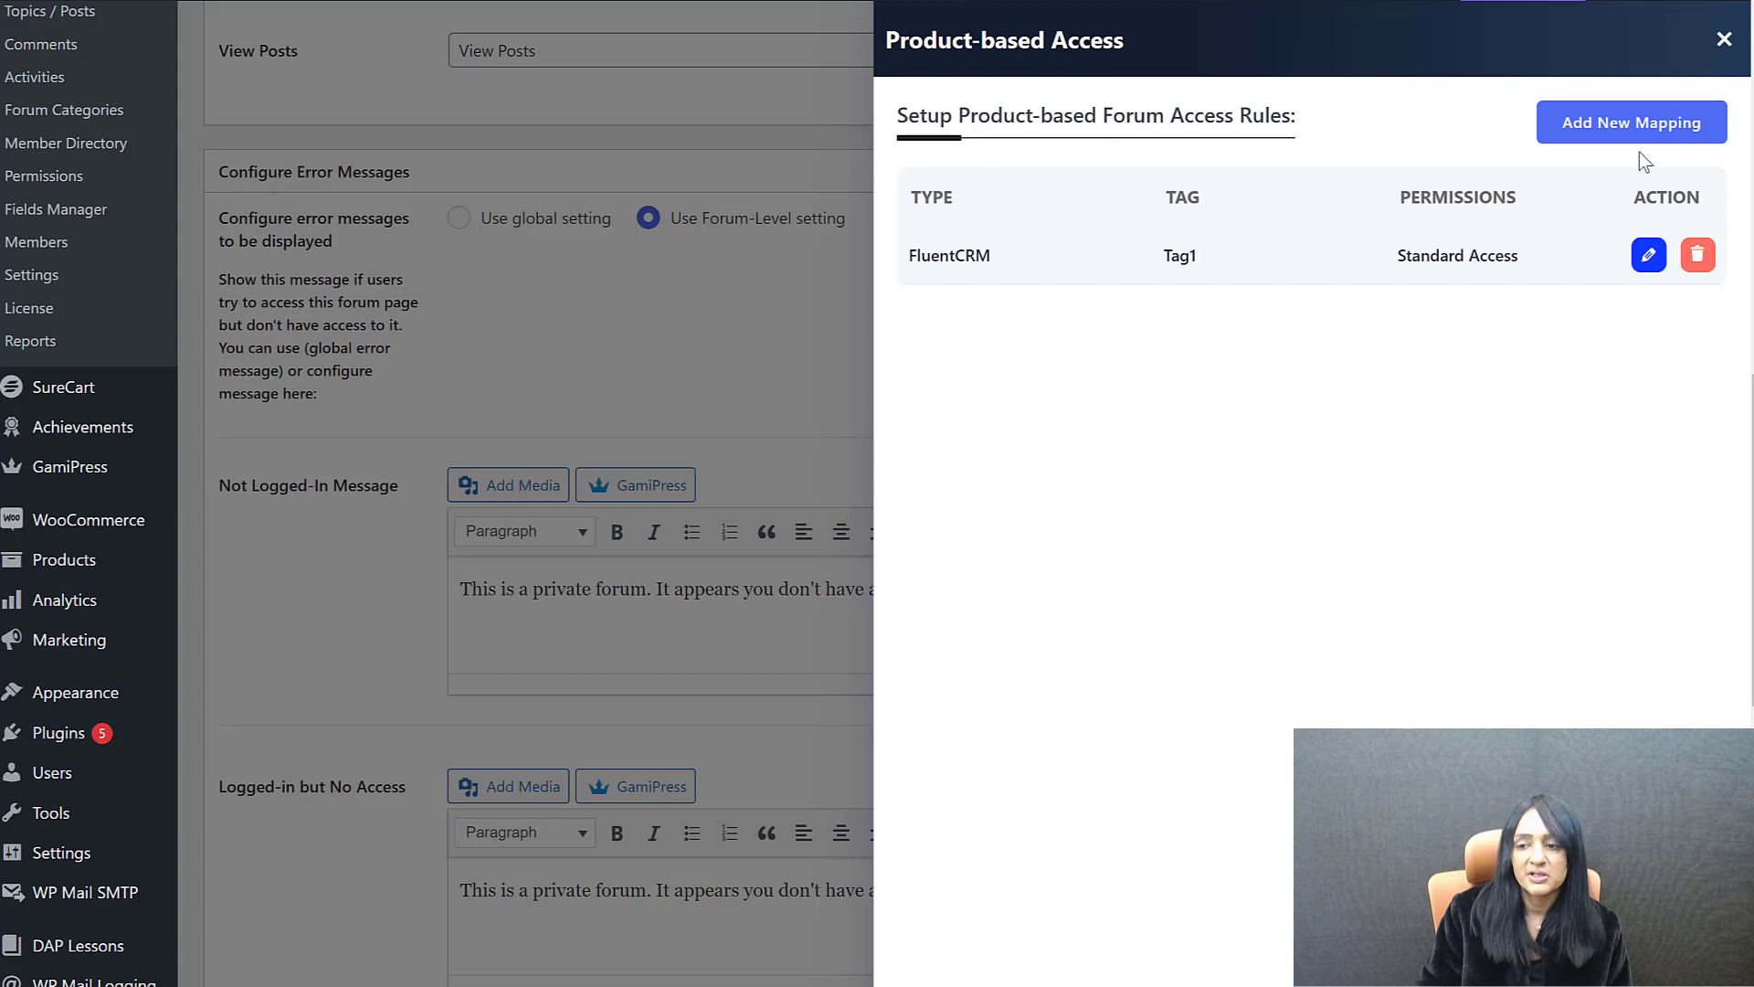
pyautogui.click(1648, 257)
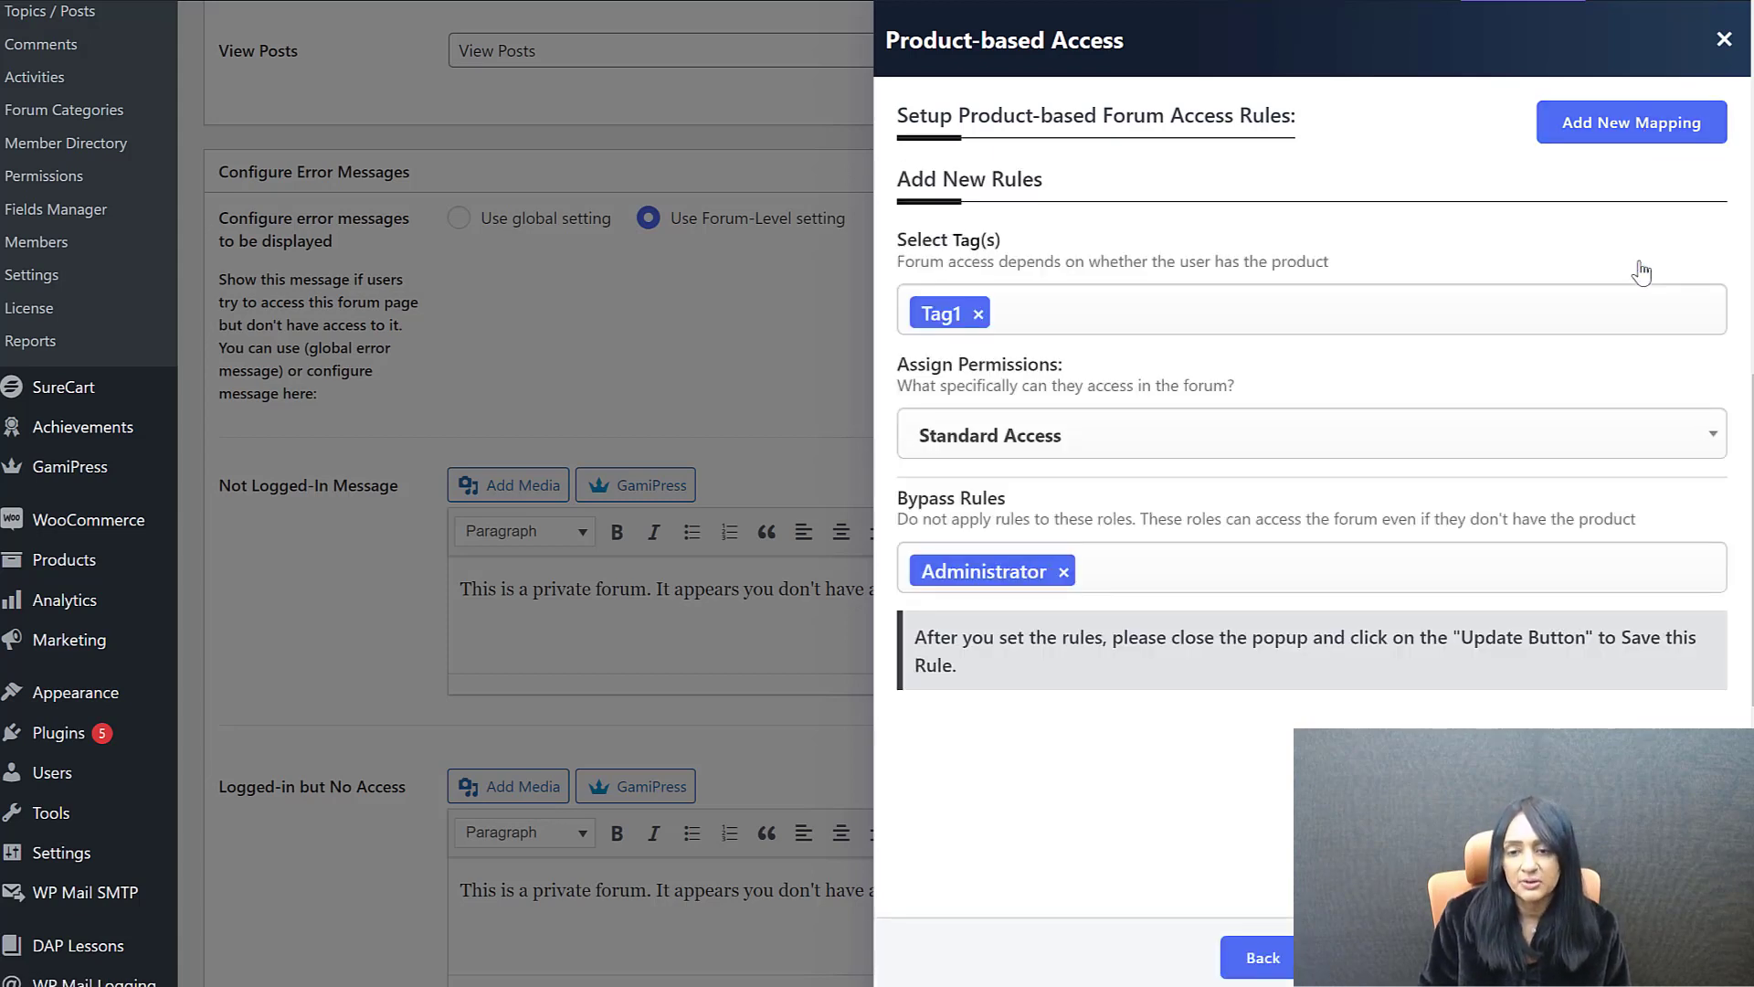
pyautogui.click(1069, 310)
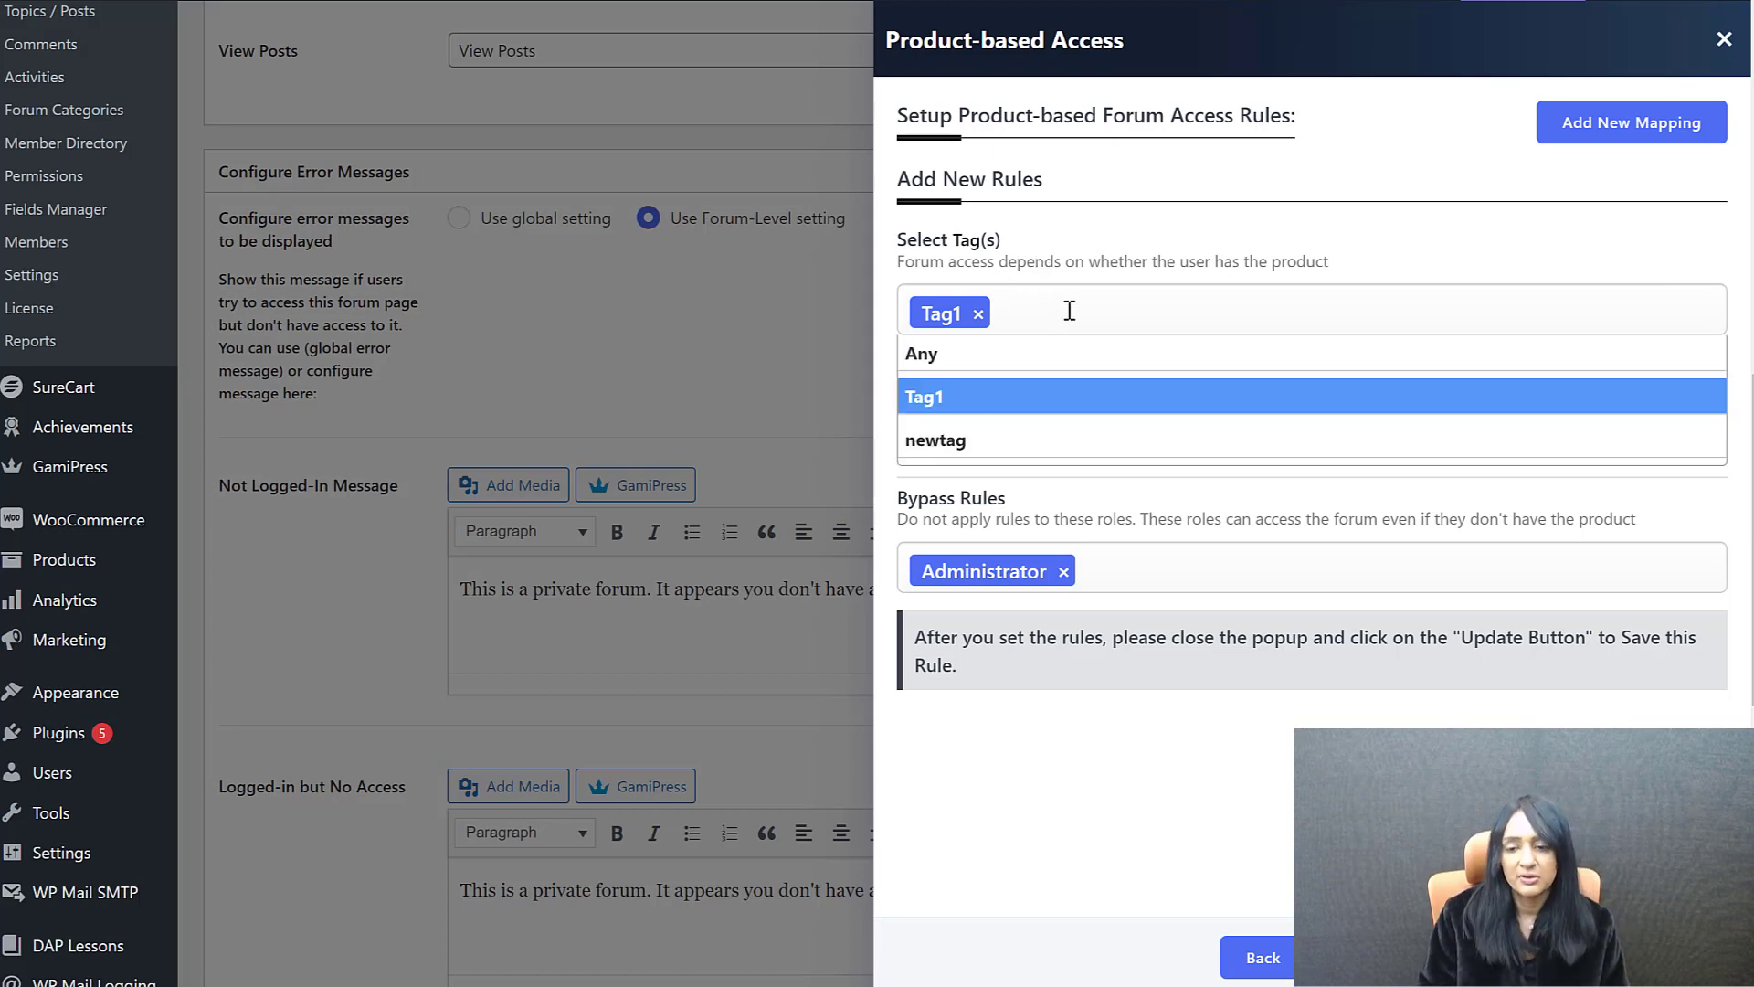
pyautogui.click(1055, 440)
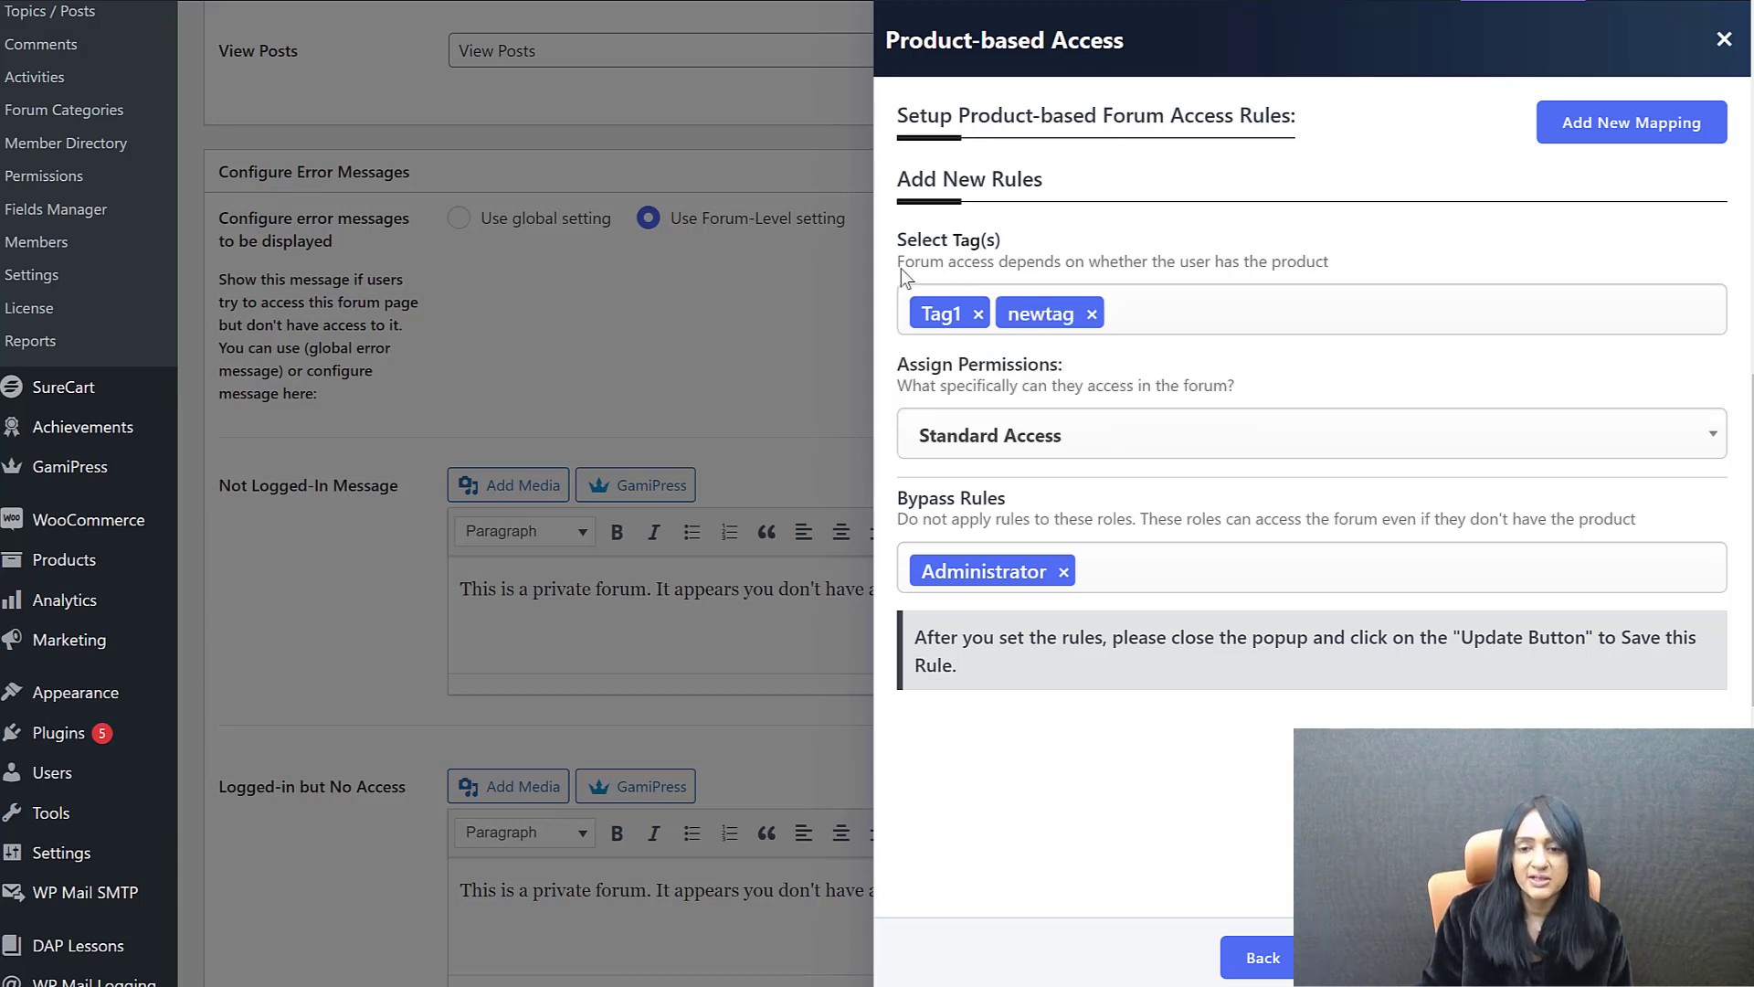
pyautogui.click(1051, 452)
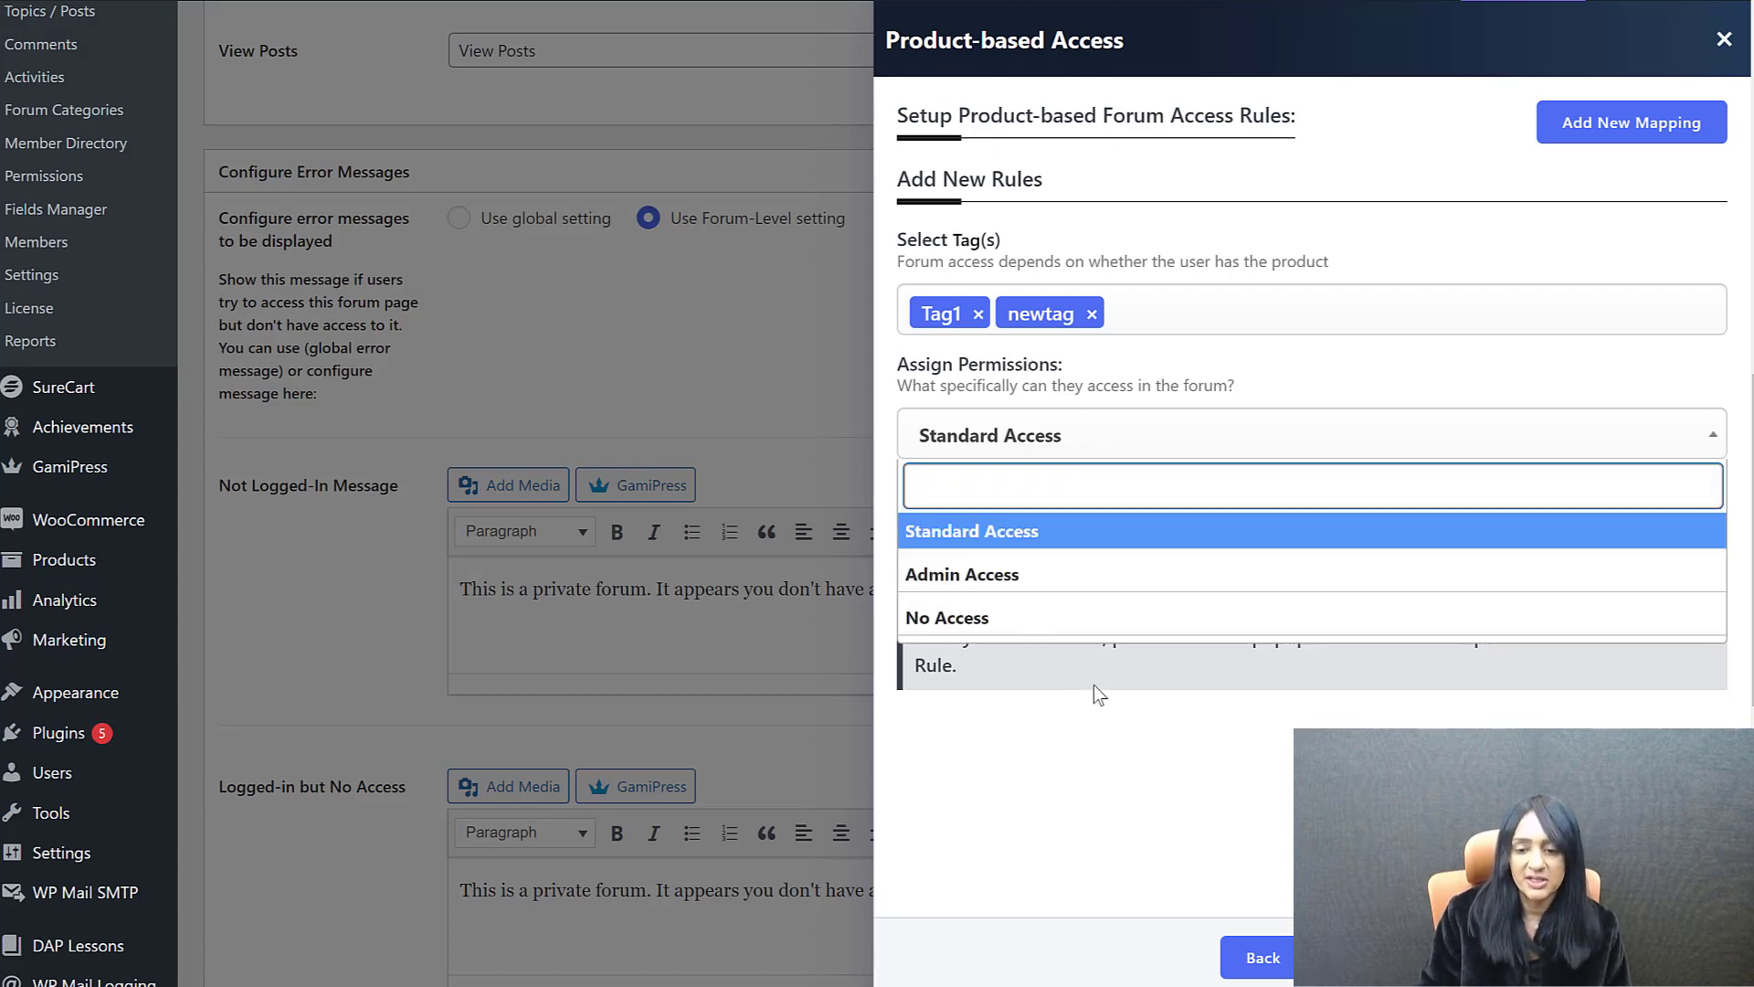
pyautogui.click(1122, 717)
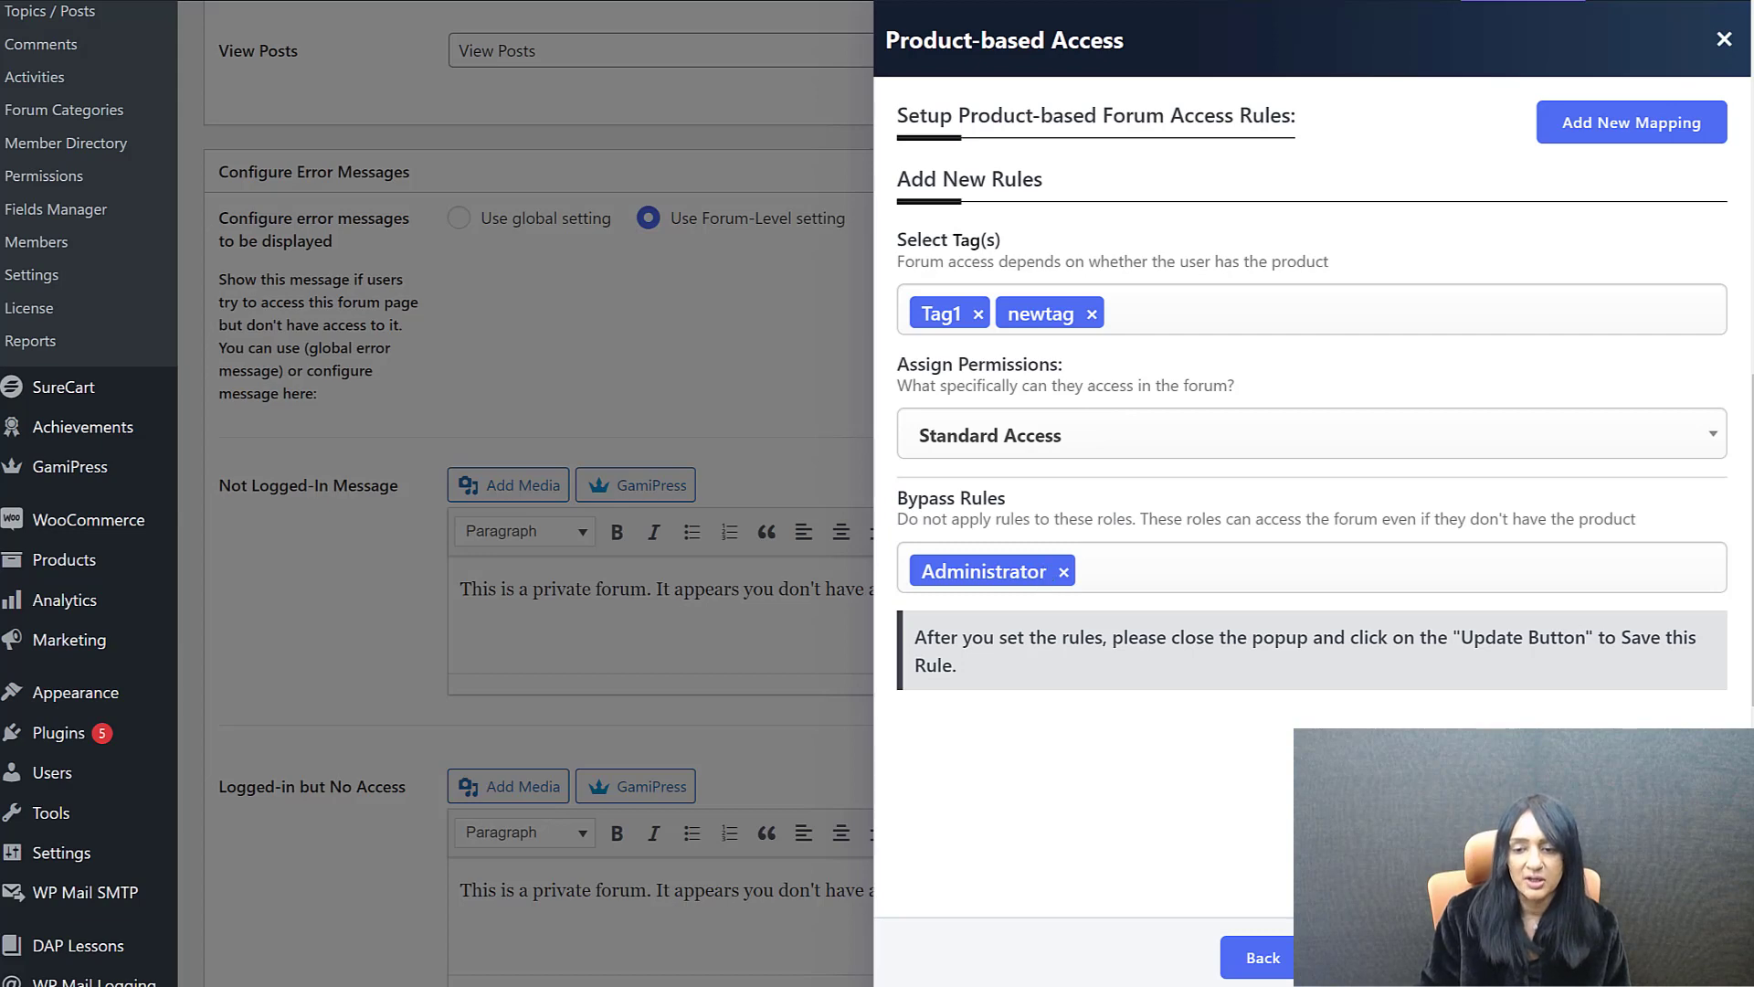
pyautogui.click(1724, 39)
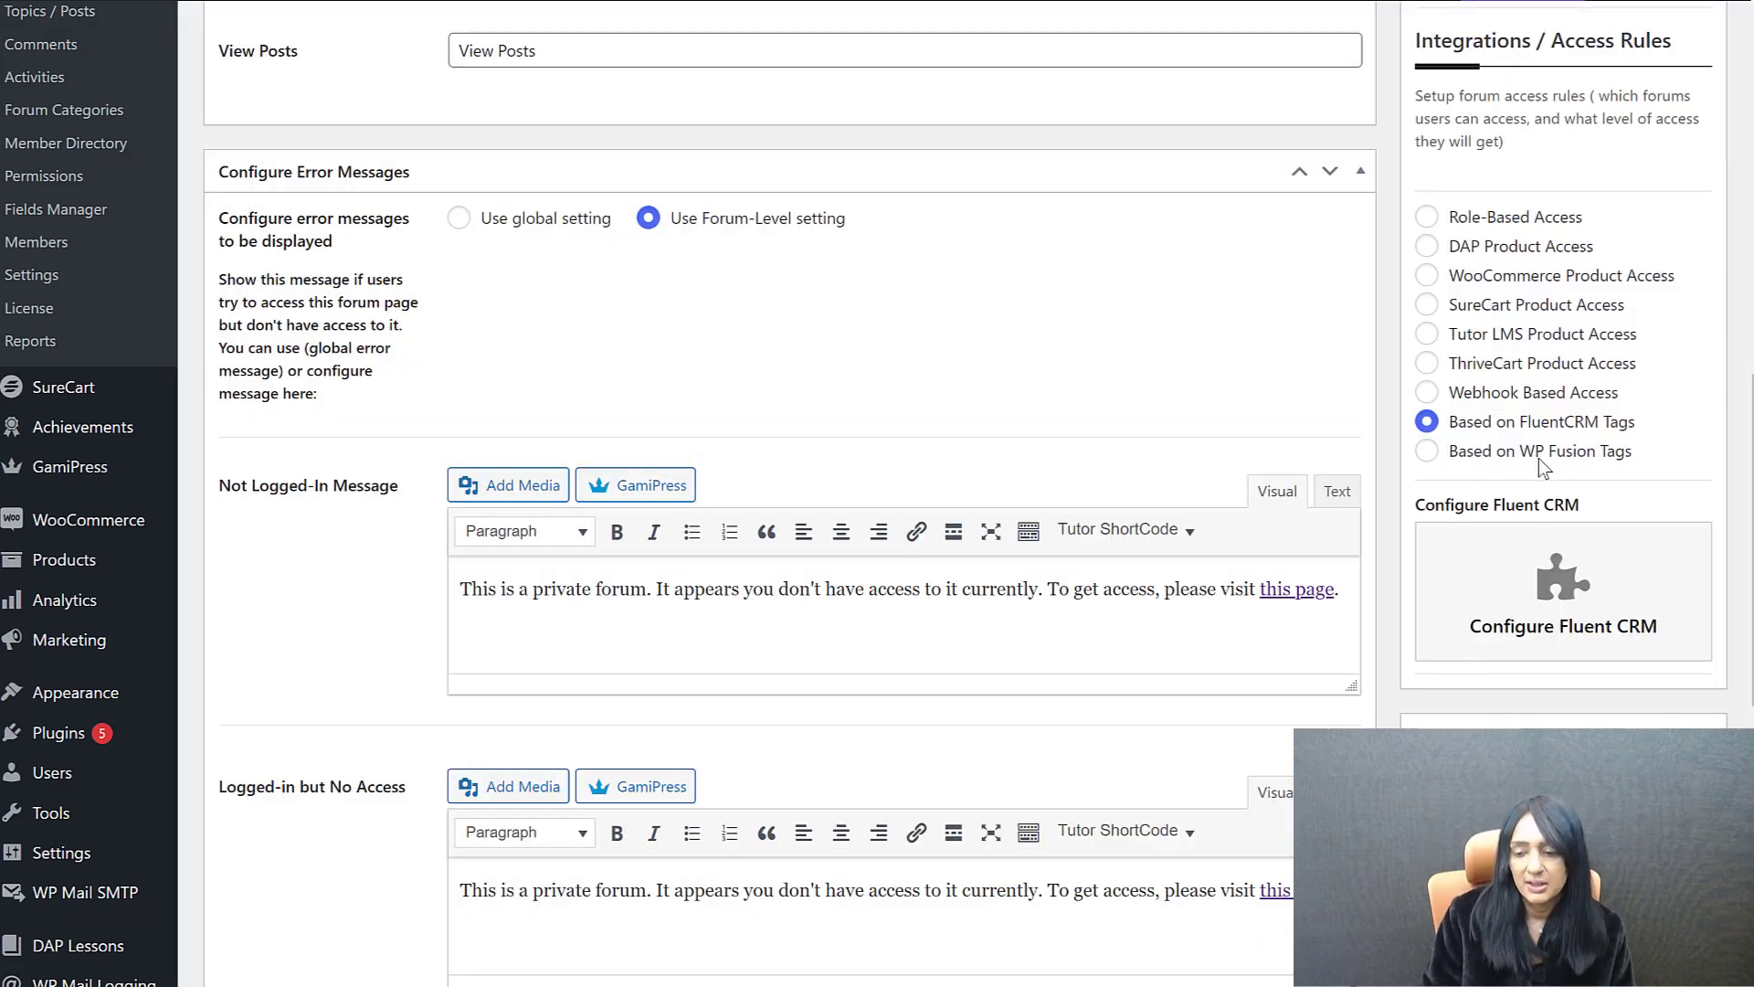
# Set the Ask Questions forum's access rule to Role-Based Access.
pyautogui.click(1428, 217)
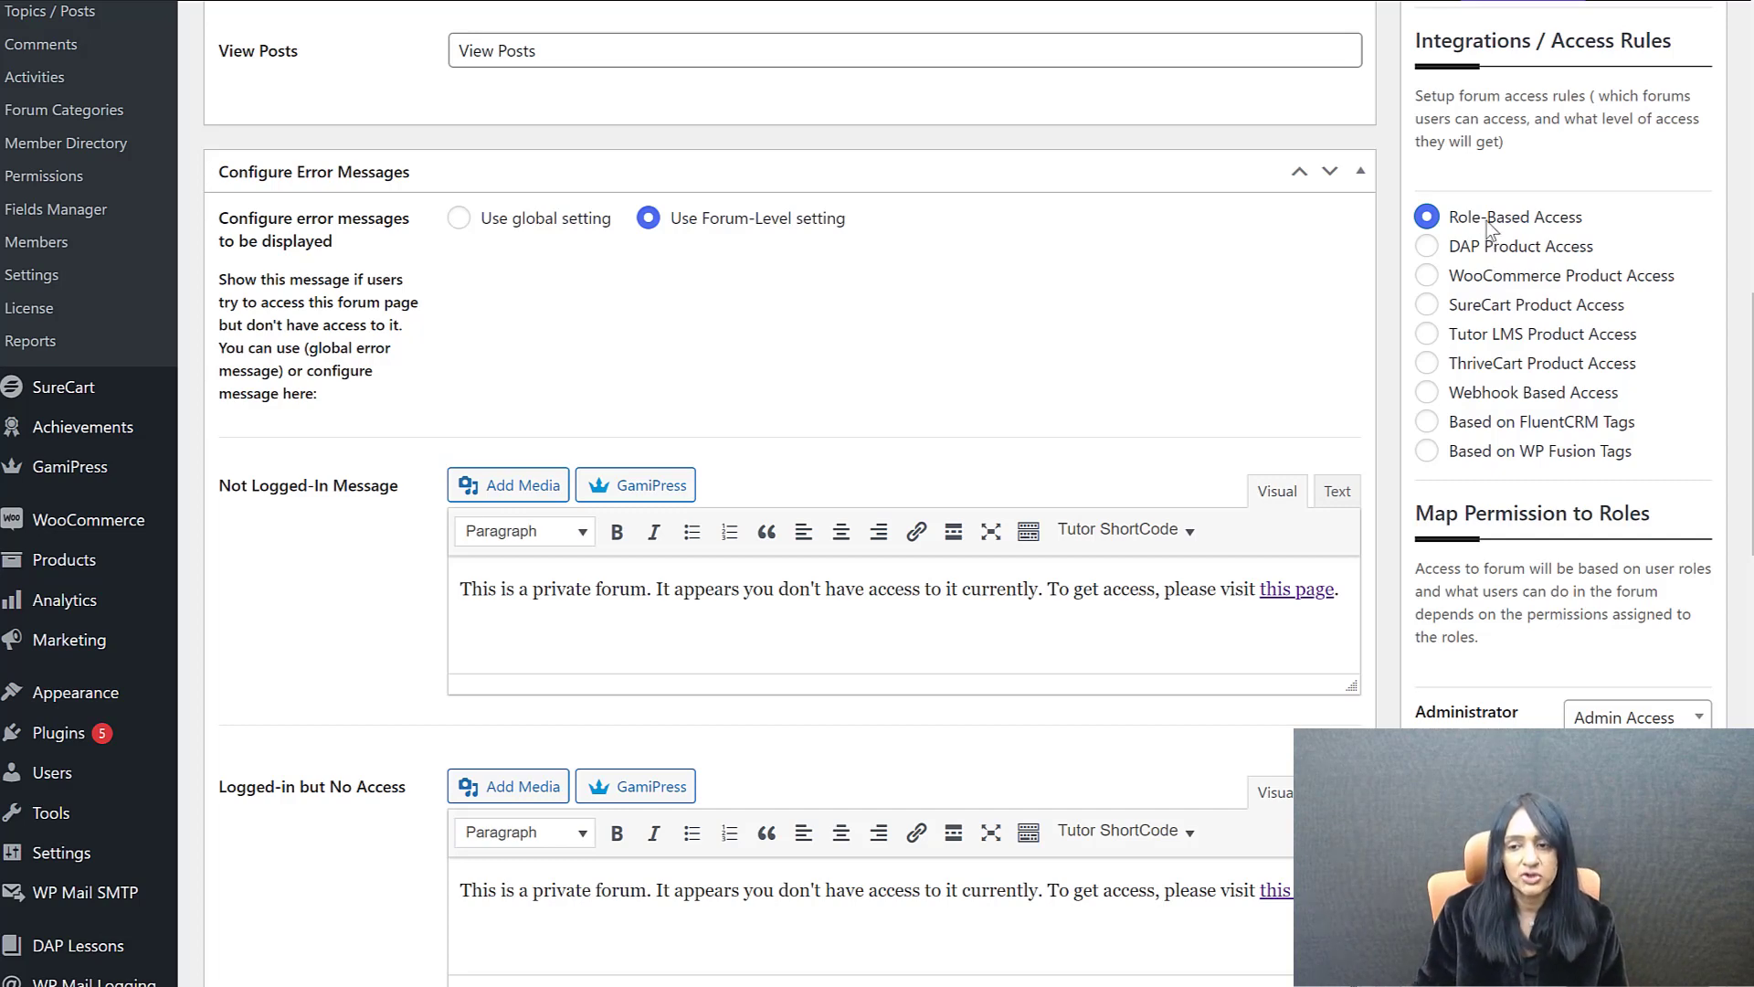
# Review the permissions mapped to each user role and view the permission choices for the Subscriber role.
pyautogui.scroll(-1, 1535, 567)
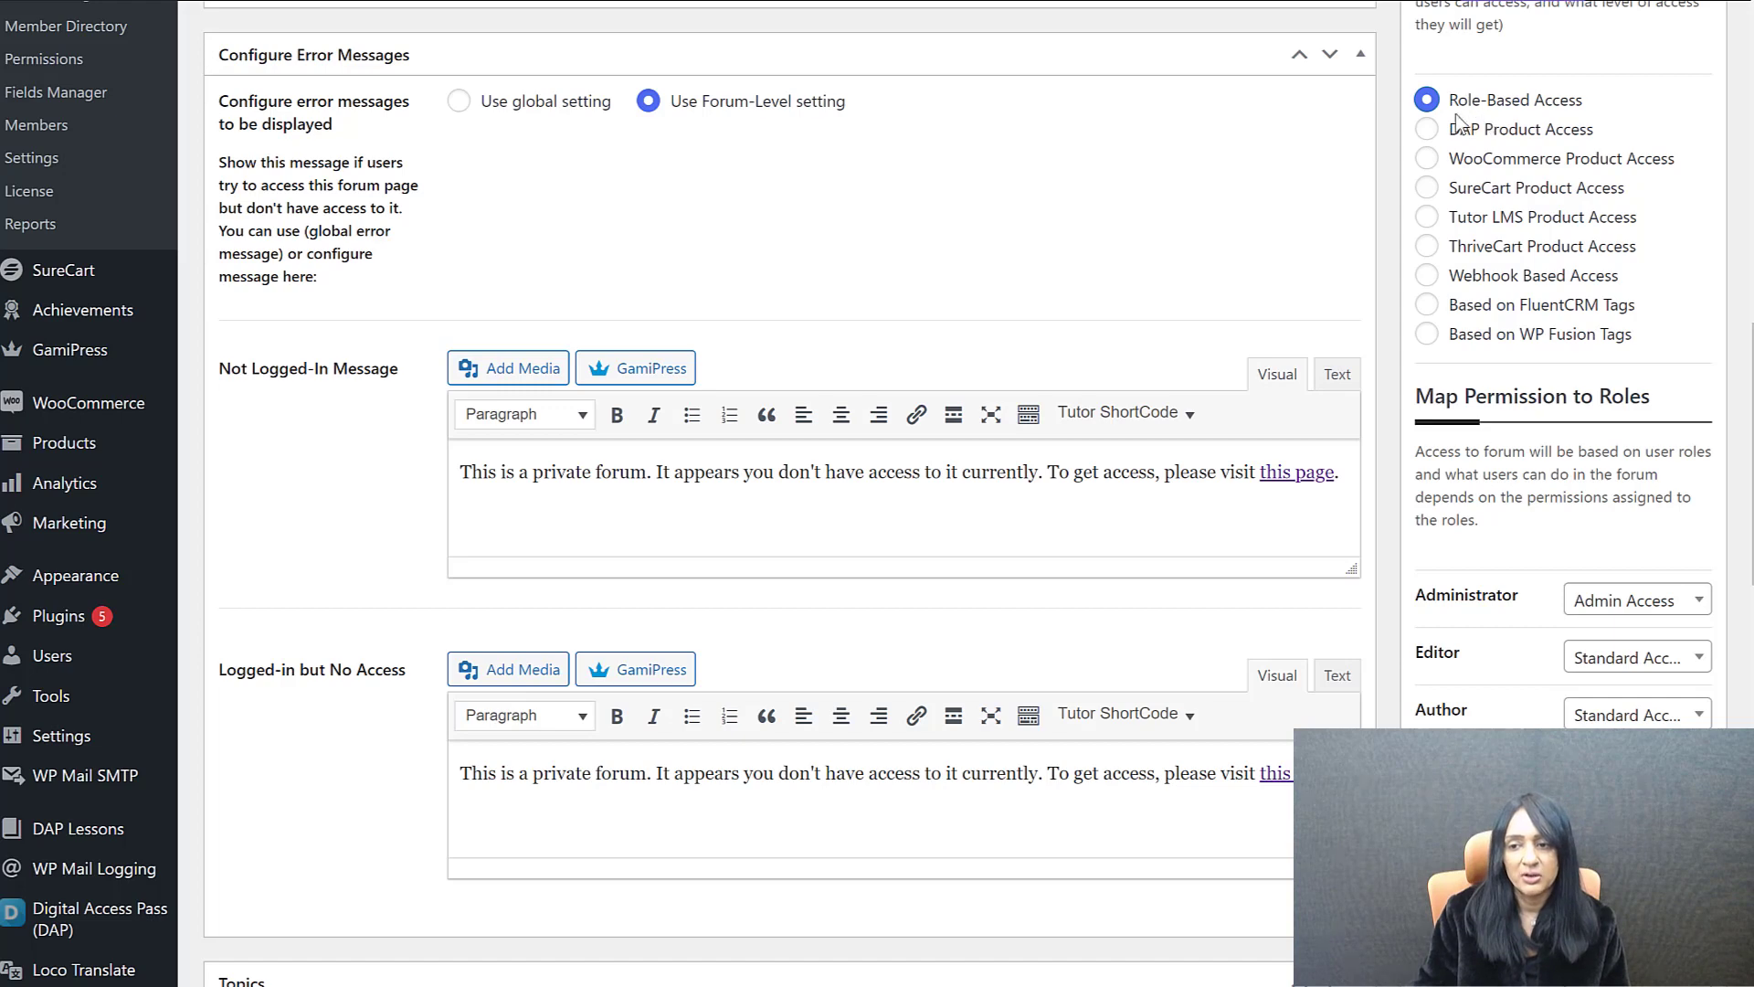
pyautogui.scroll(-3, 1591, 366)
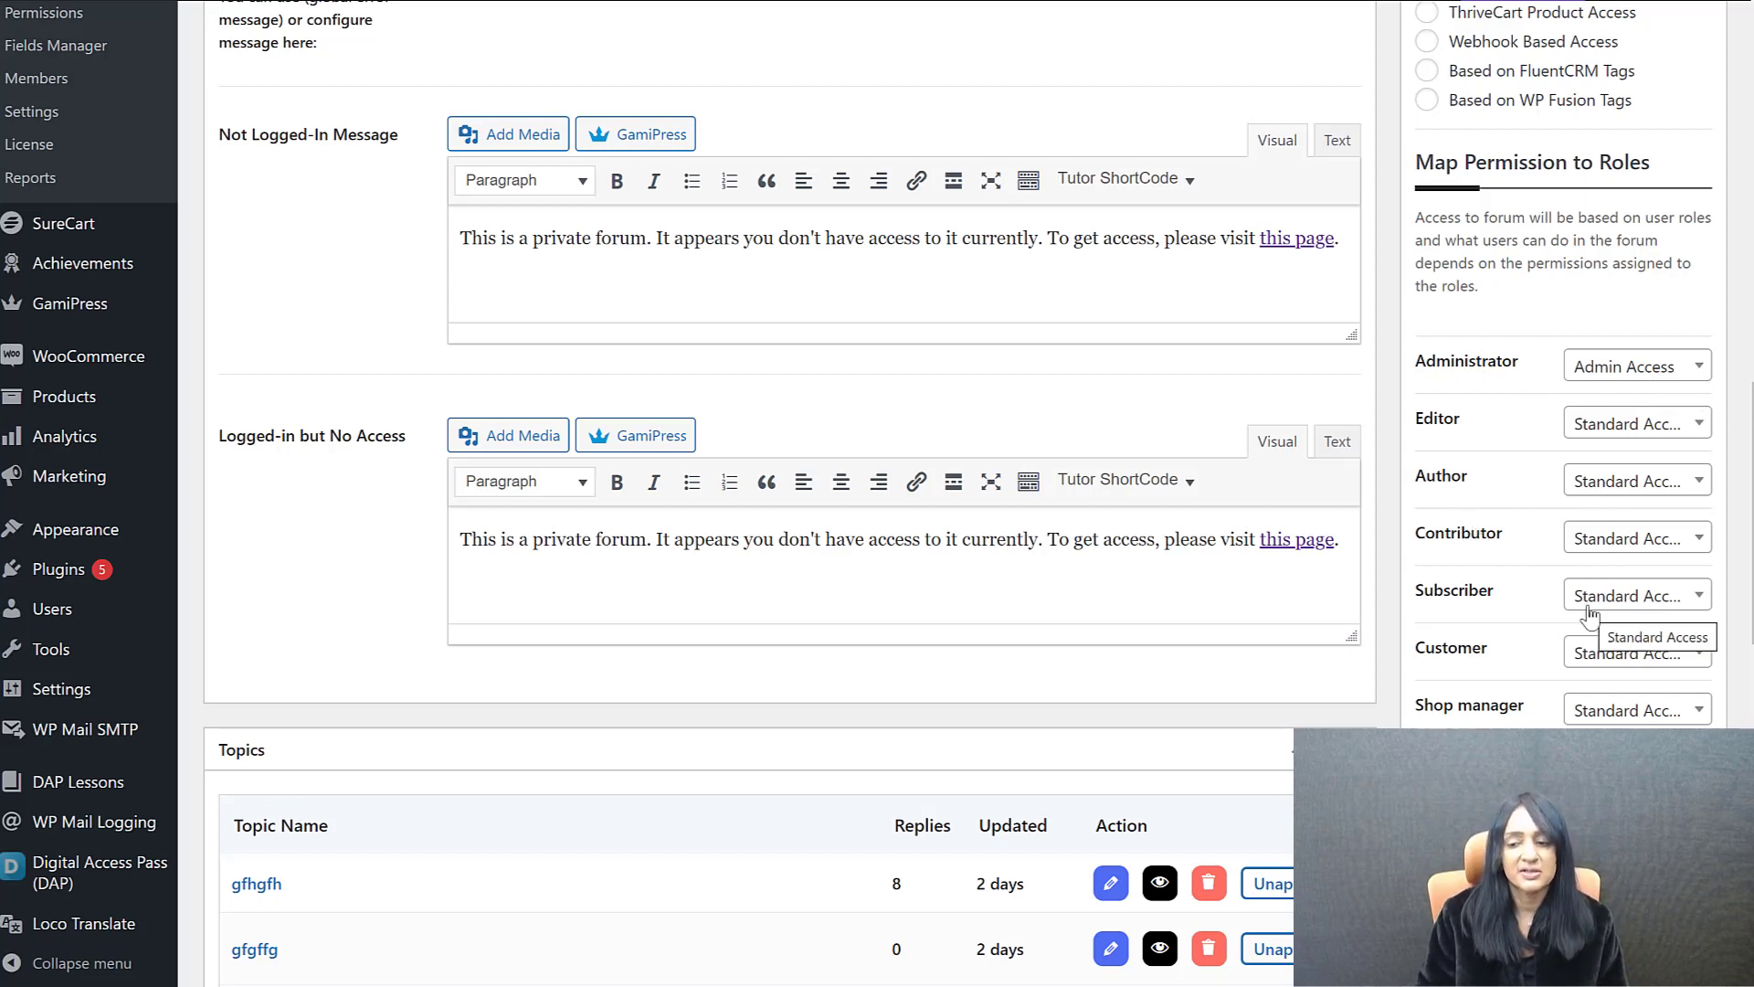
pyautogui.scroll(-4, 1590, 614)
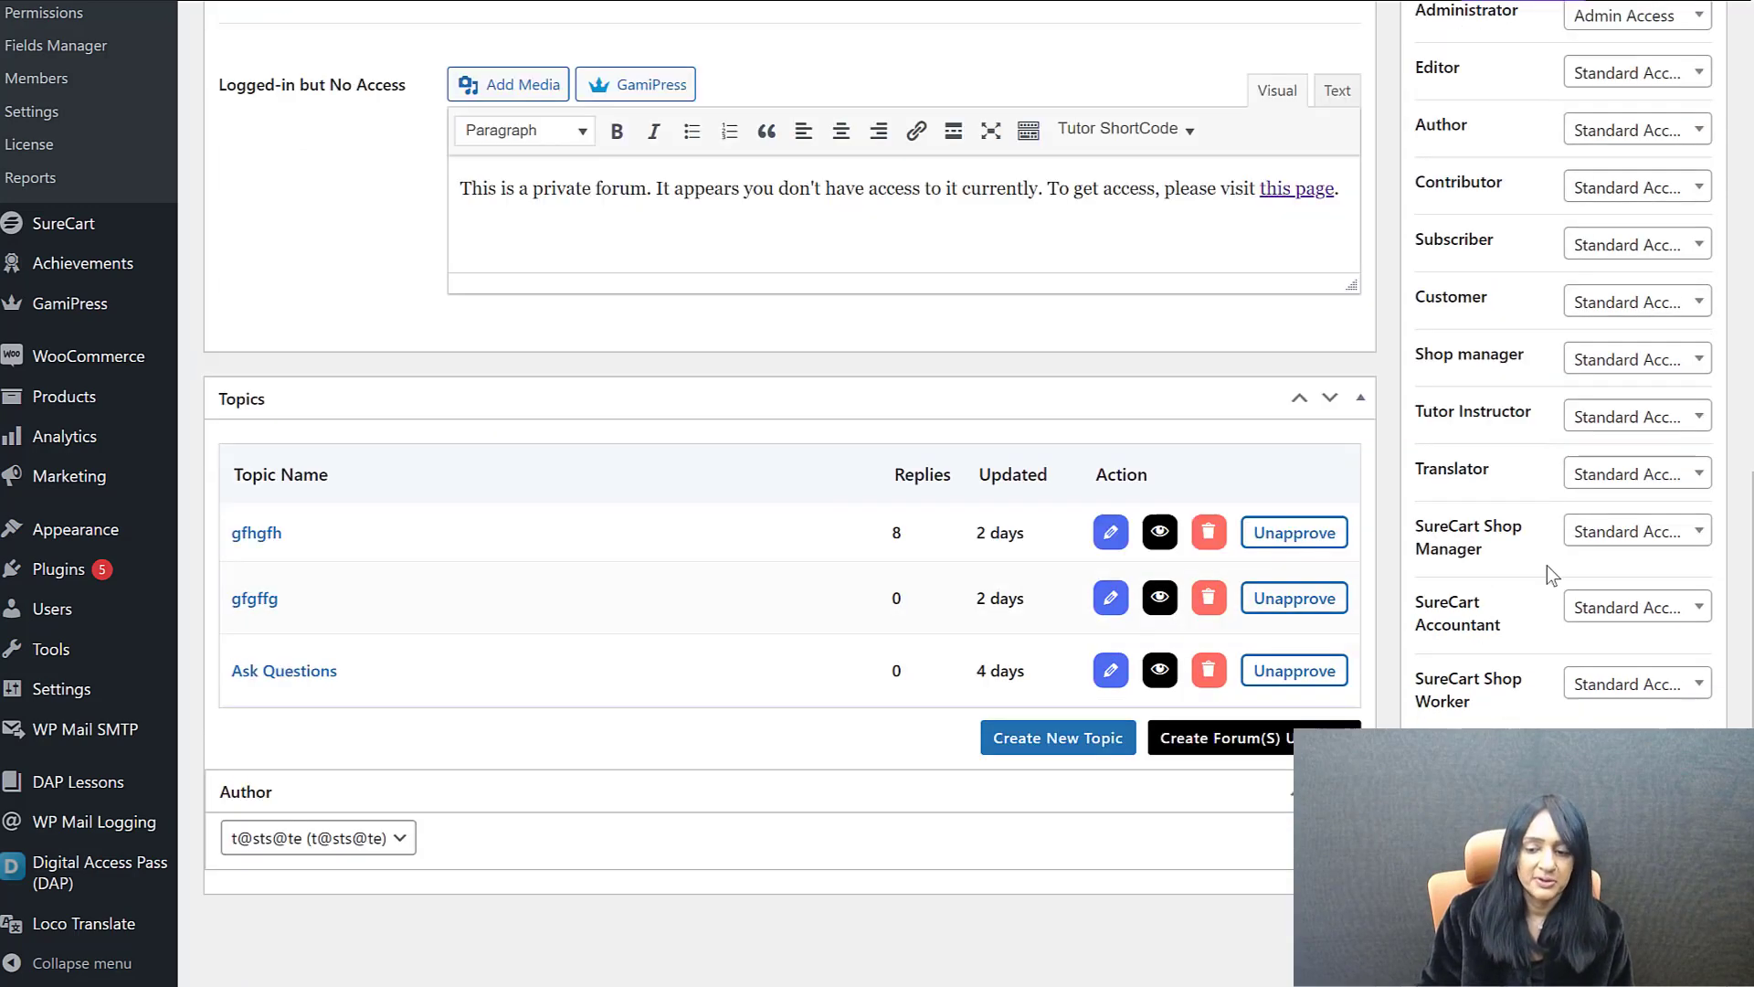
pyautogui.scroll(3, 1548, 564)
pyautogui.scroll(1, 1548, 561)
pyautogui.click(1609, 594)
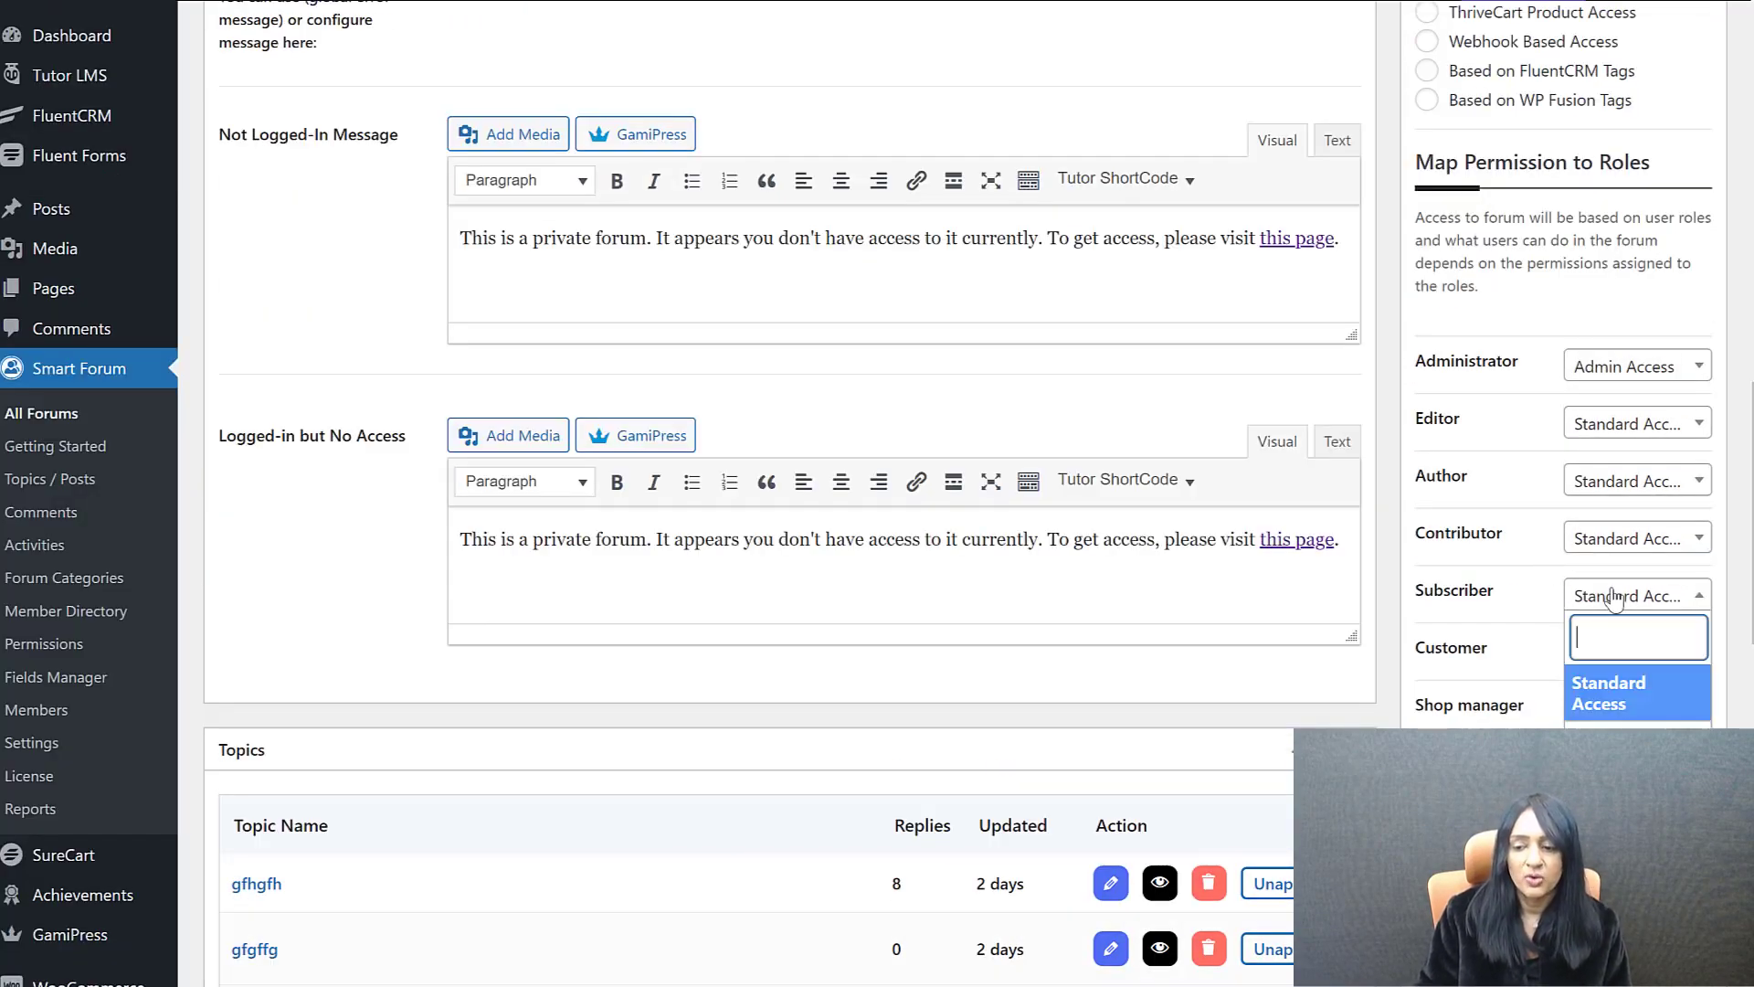
pyautogui.click(1337, 687)
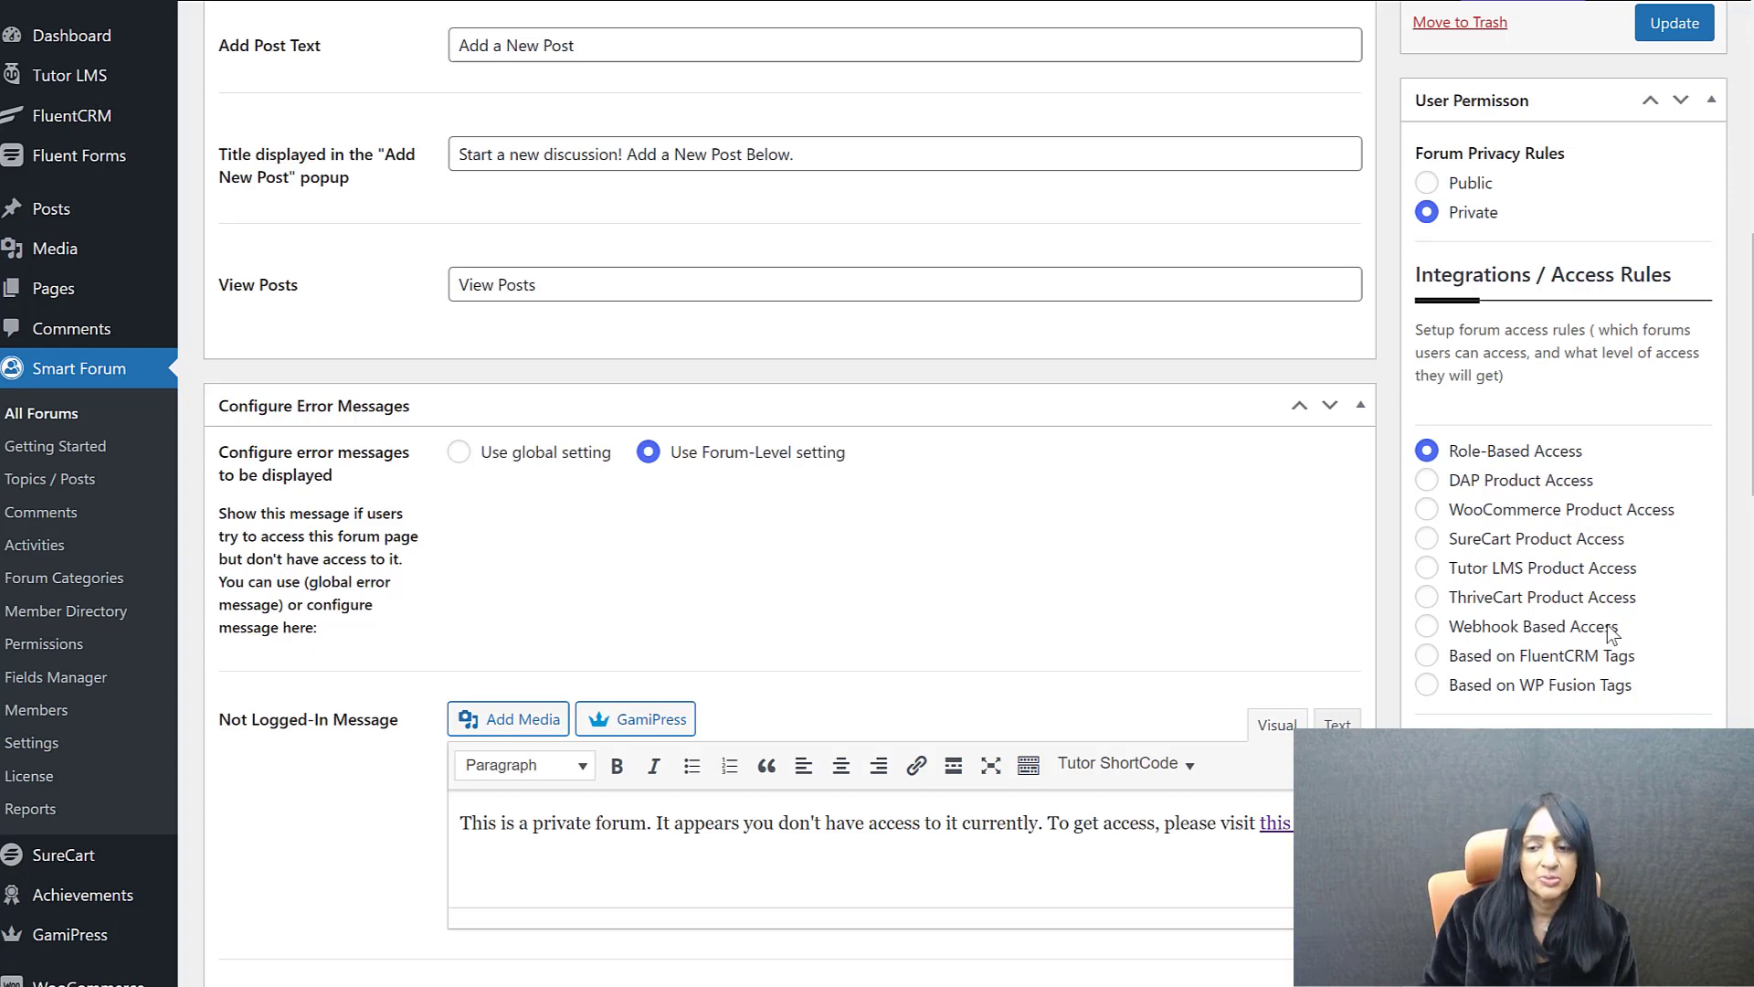
# Set the forum's access rule to Webhook Based Access and connect the webhook integration to the Upcoming Events forum.
pyautogui.click(1427, 627)
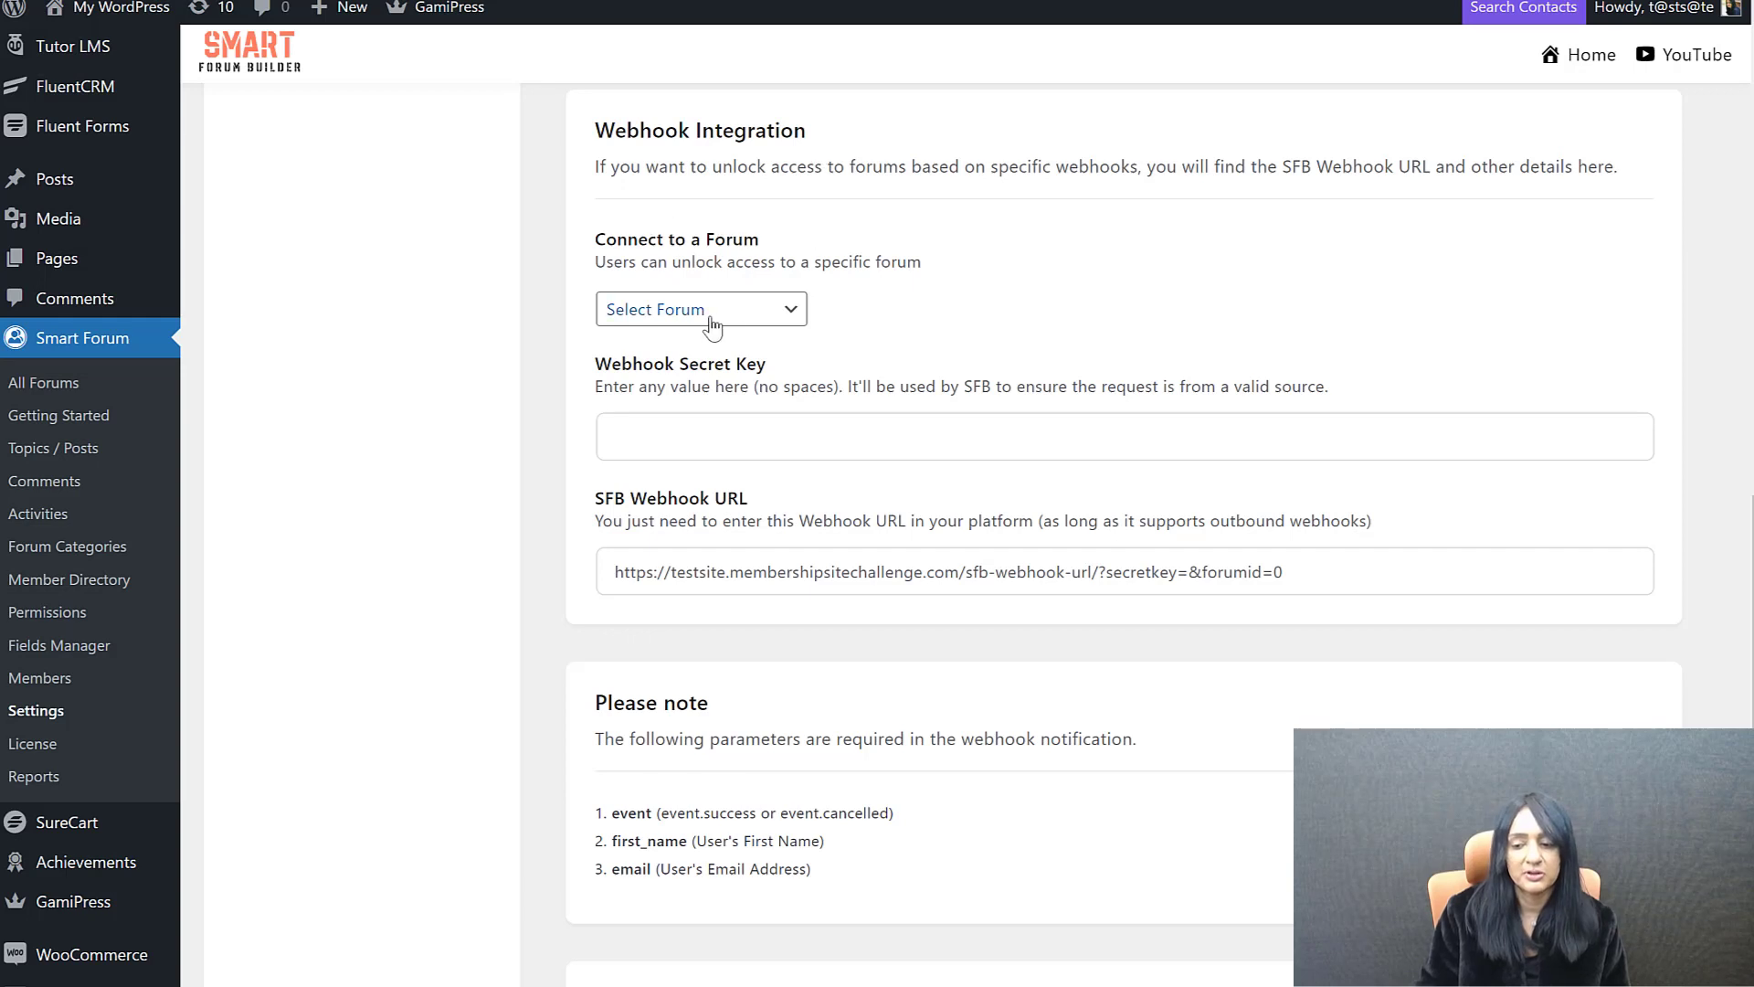
pyautogui.click(699, 315)
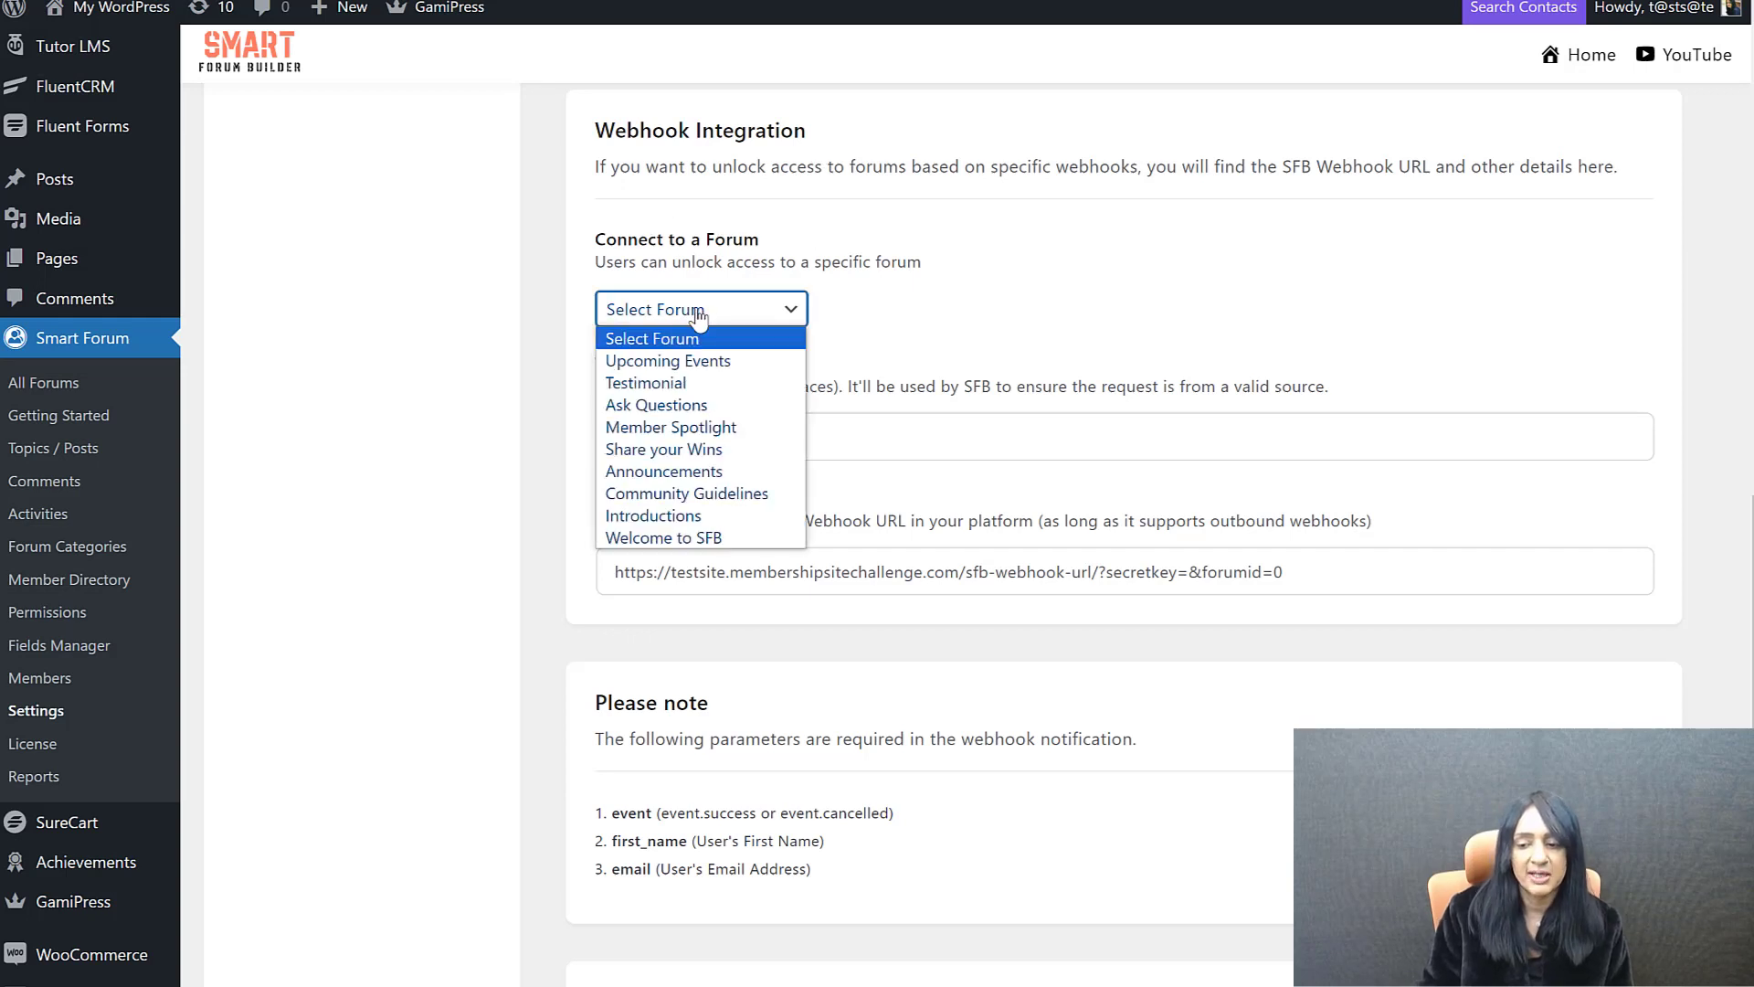
pyautogui.click(662, 364)
pyautogui.click(637, 430)
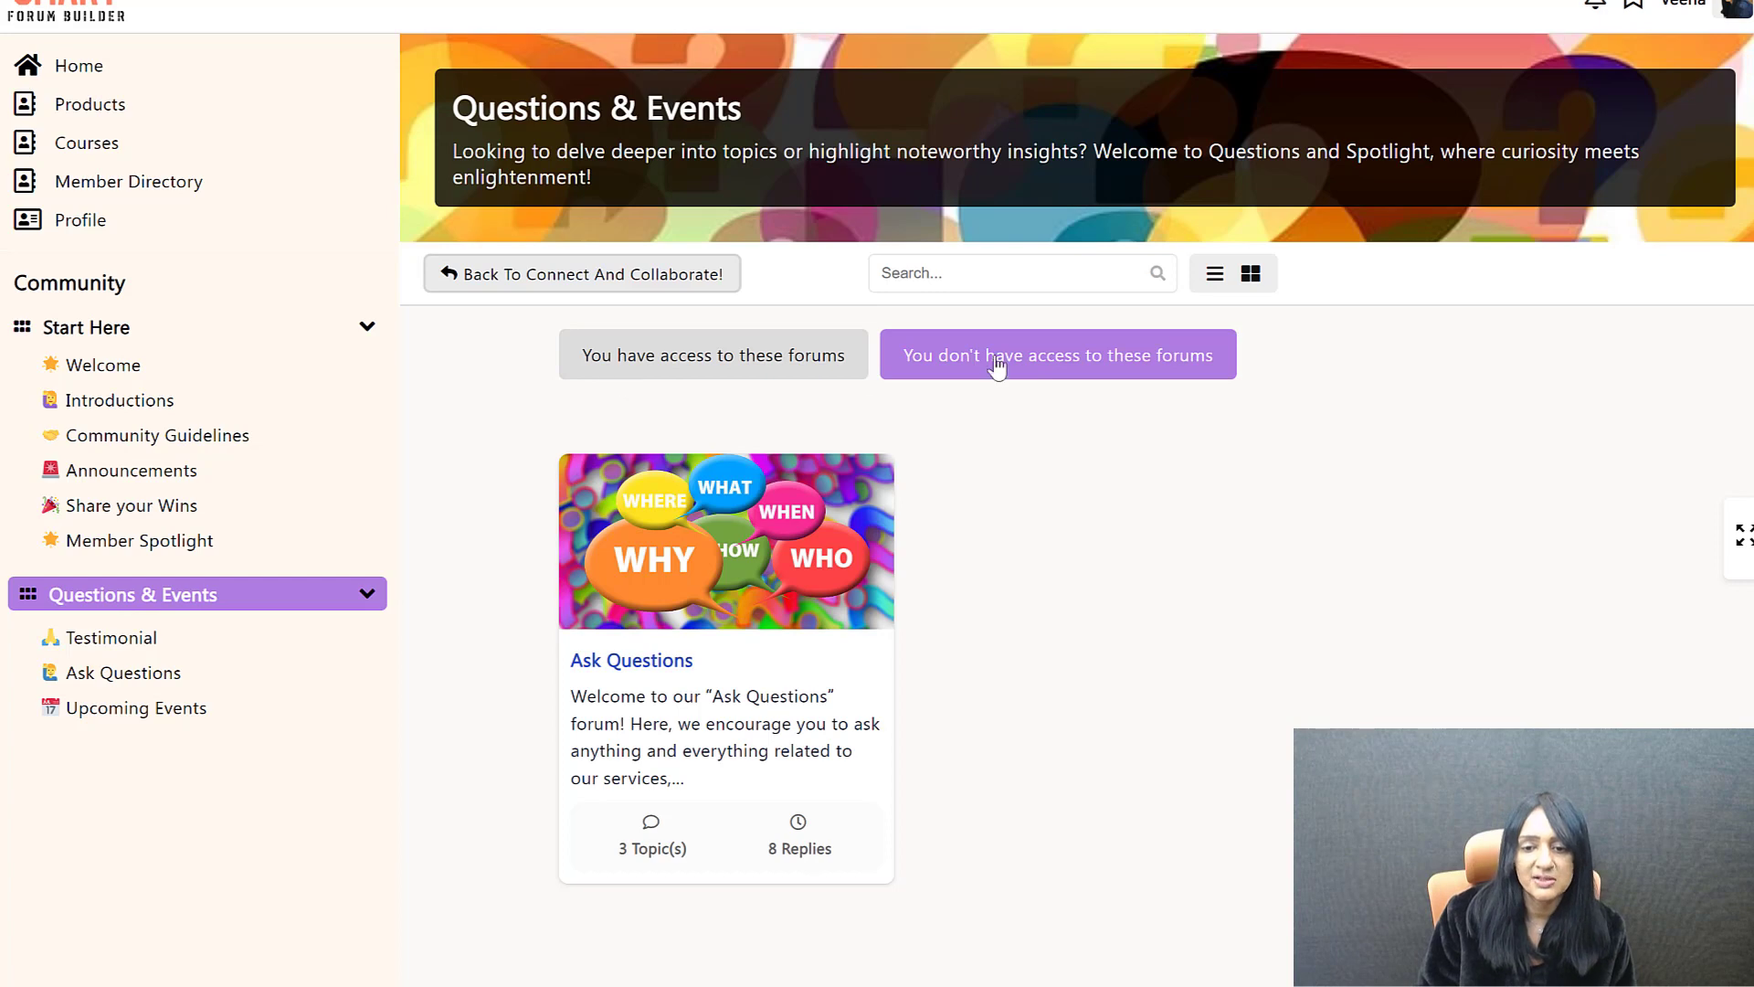
# Open the Start Here category in the community and look through its accessible forums.
pyautogui.click(241, 326)
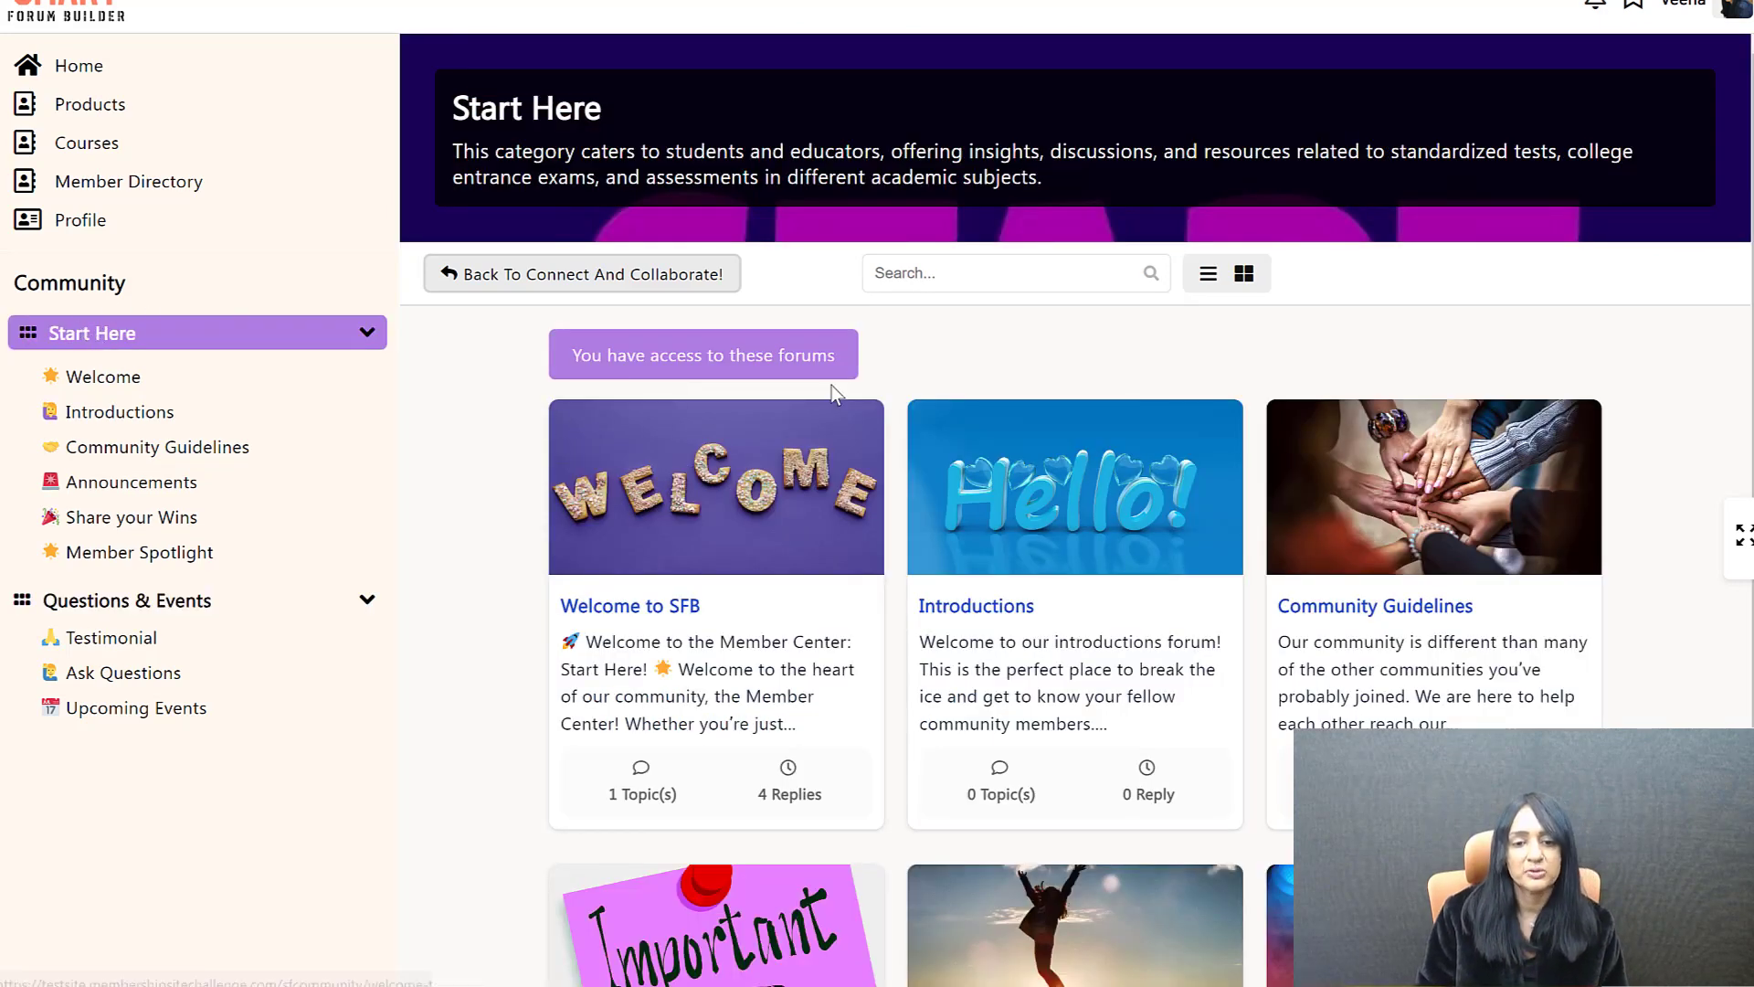
pyautogui.scroll(-4, 1292, 541)
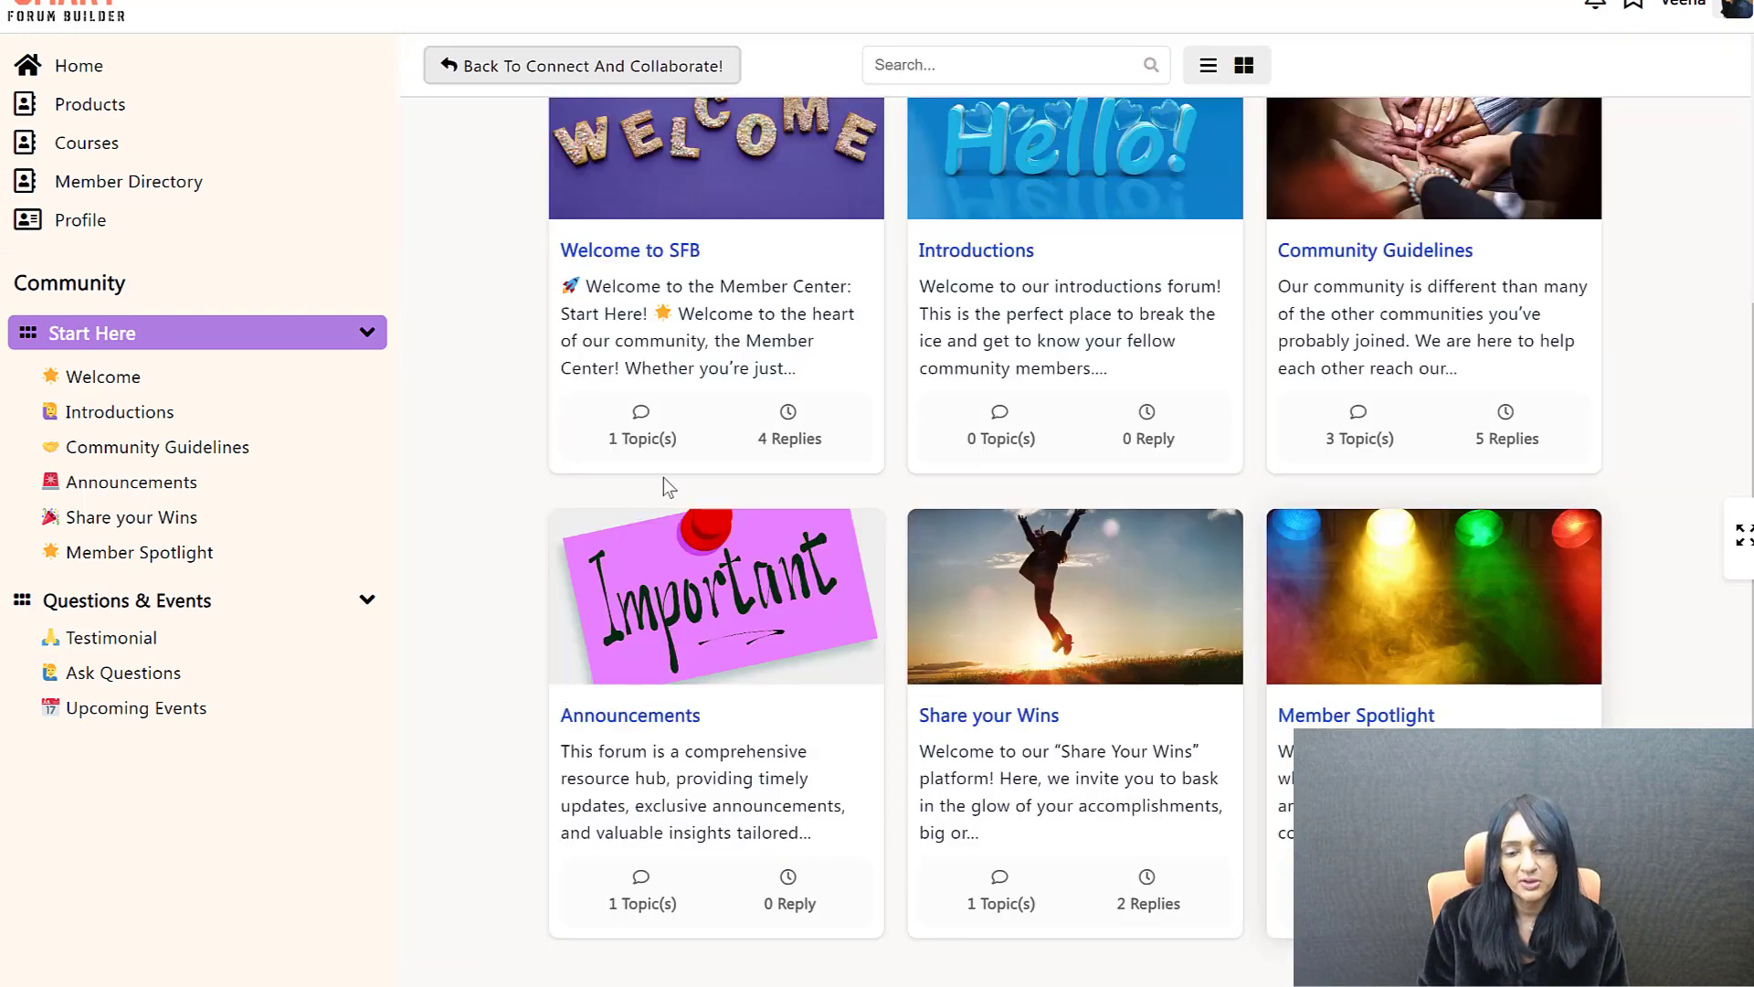
pyautogui.scroll(4, 484, 349)
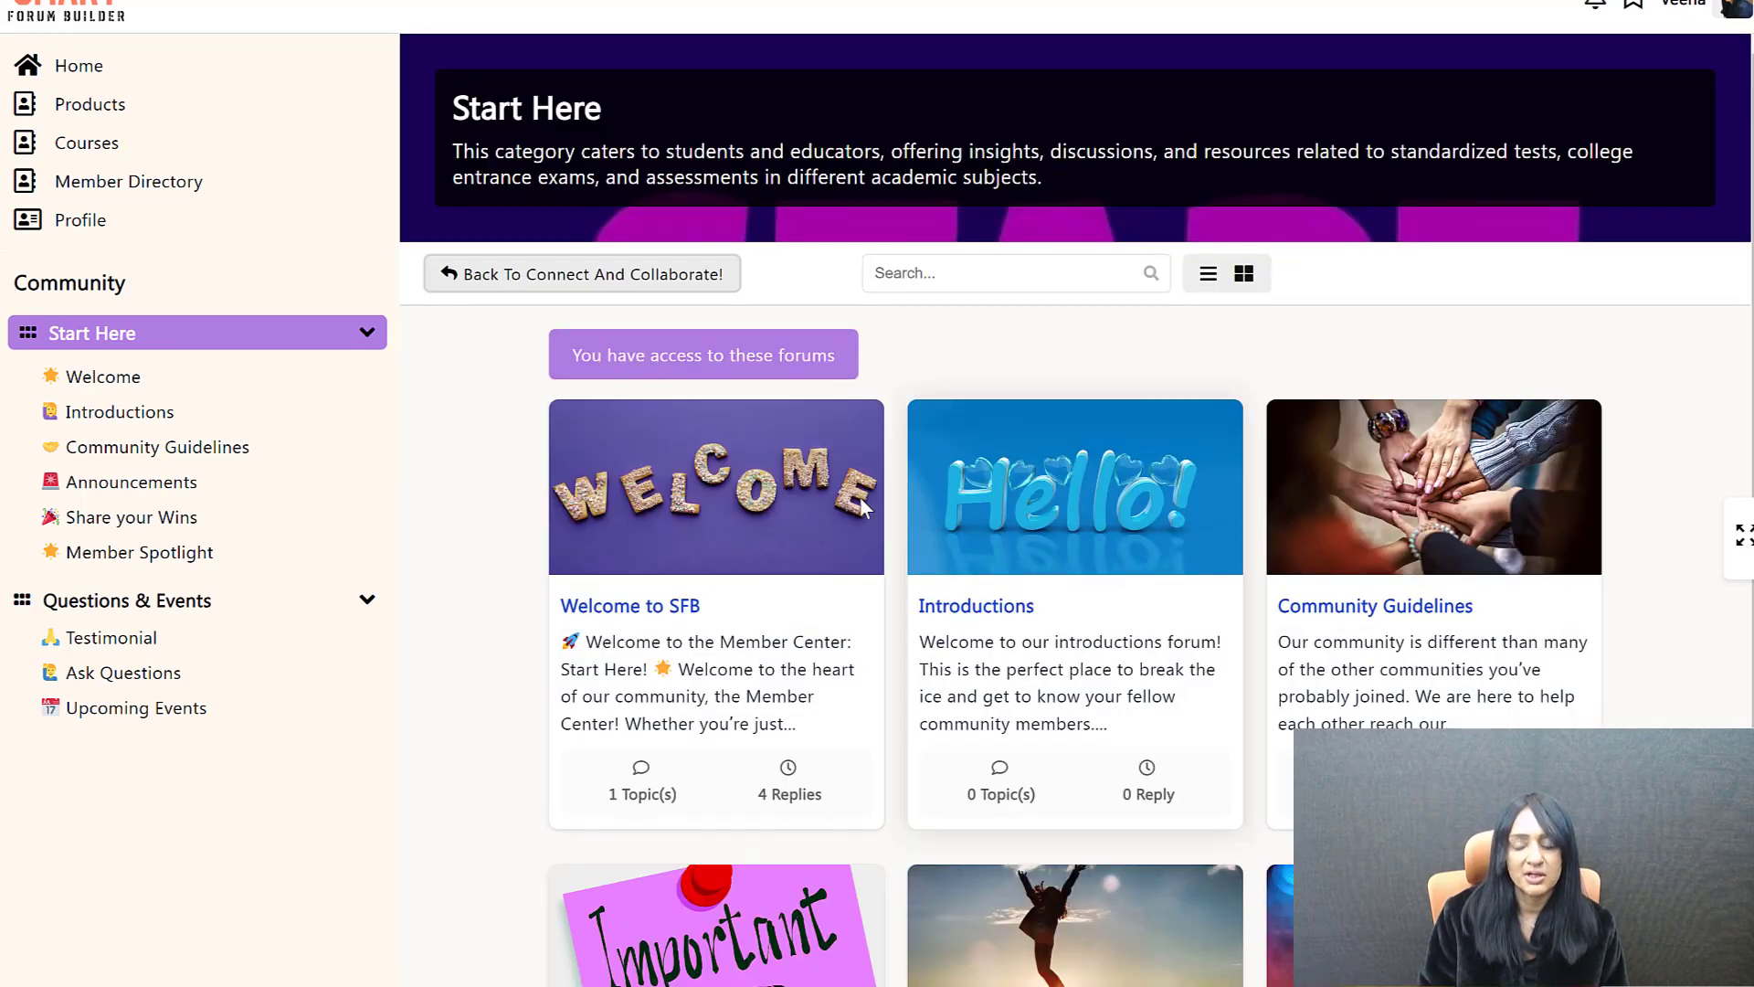
pyautogui.scroll(-4, 541, 428)
pyautogui.scroll(4, 530, 439)
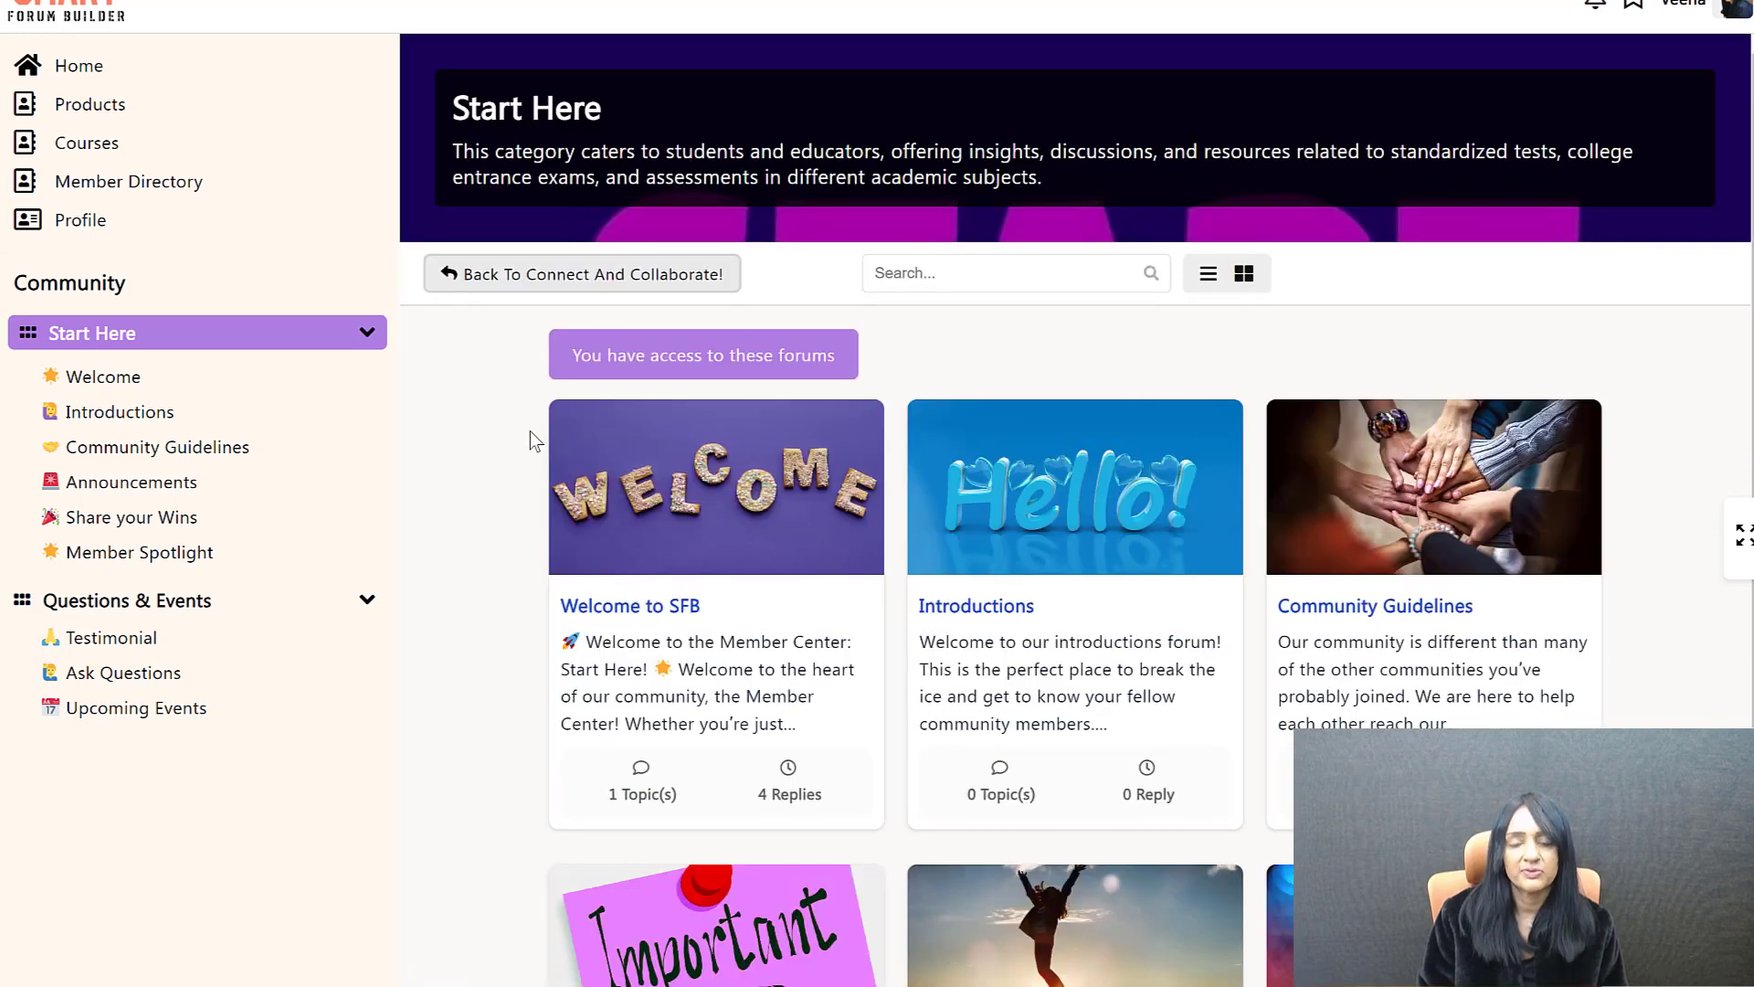